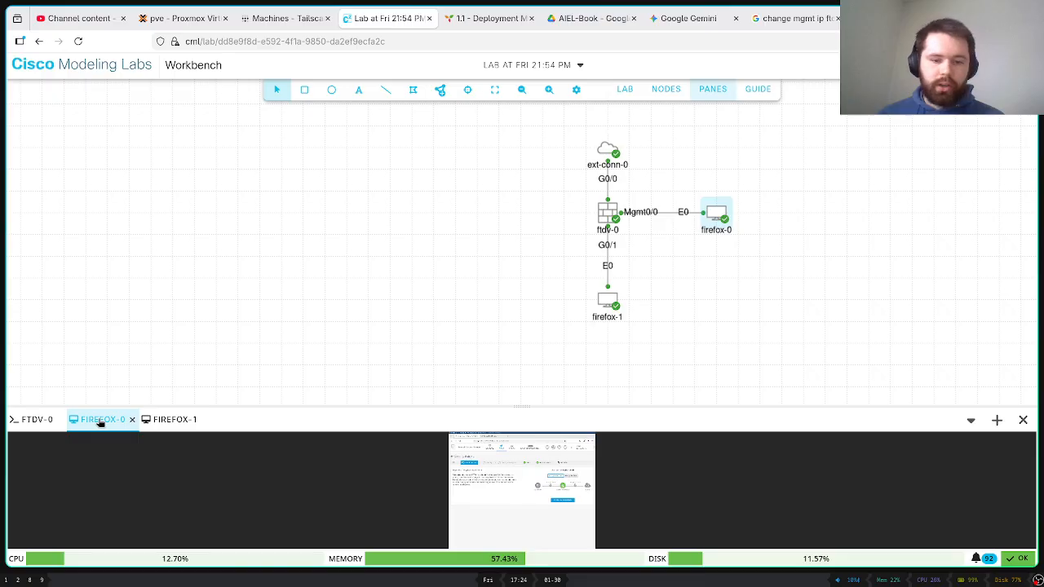
Open the firefox-0 node's console in full screen
left_click_drag(335, 284, 303, 276)
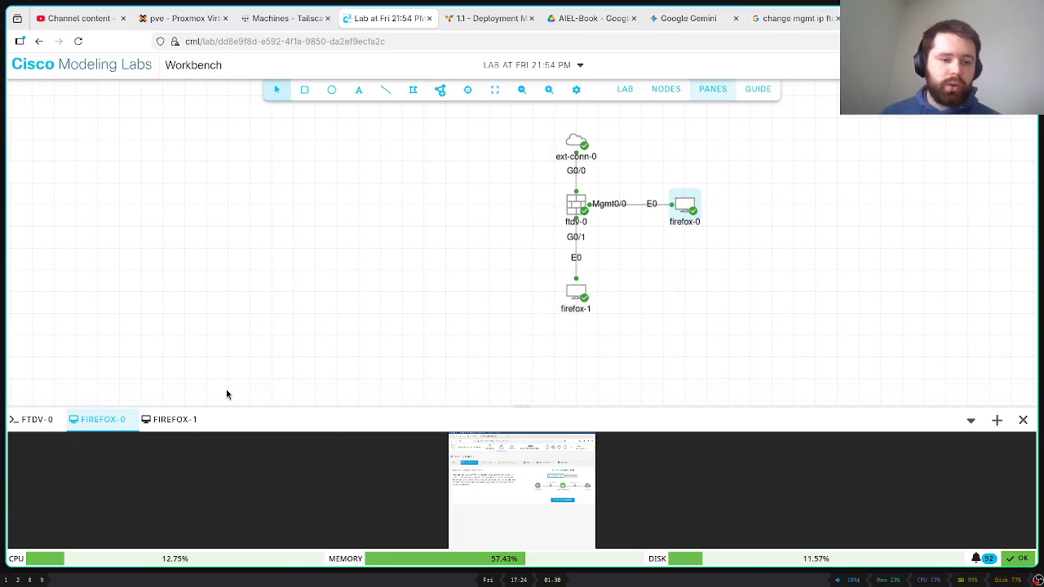
right_click(102, 429)
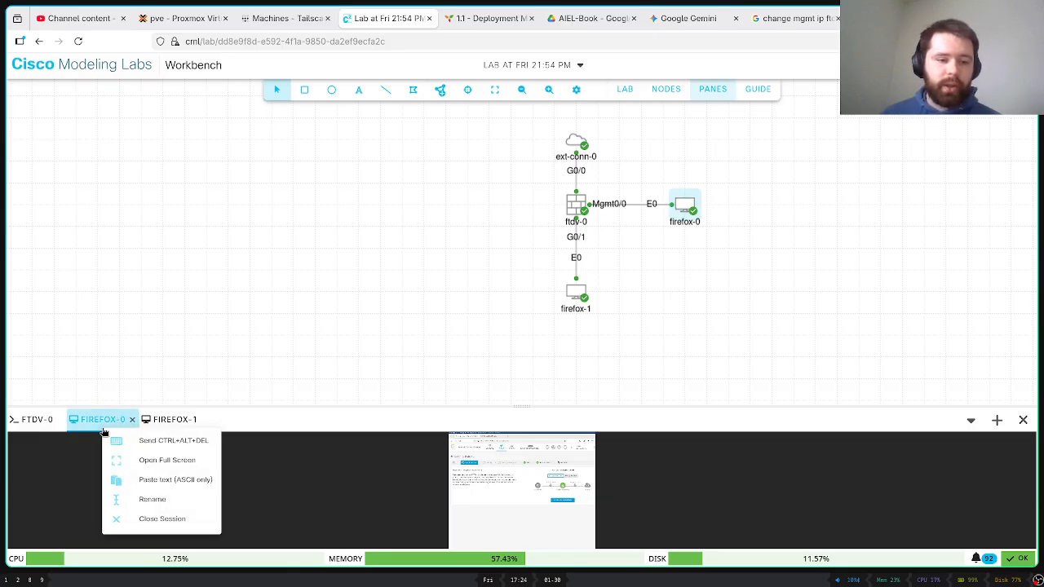
left_click(122, 467)
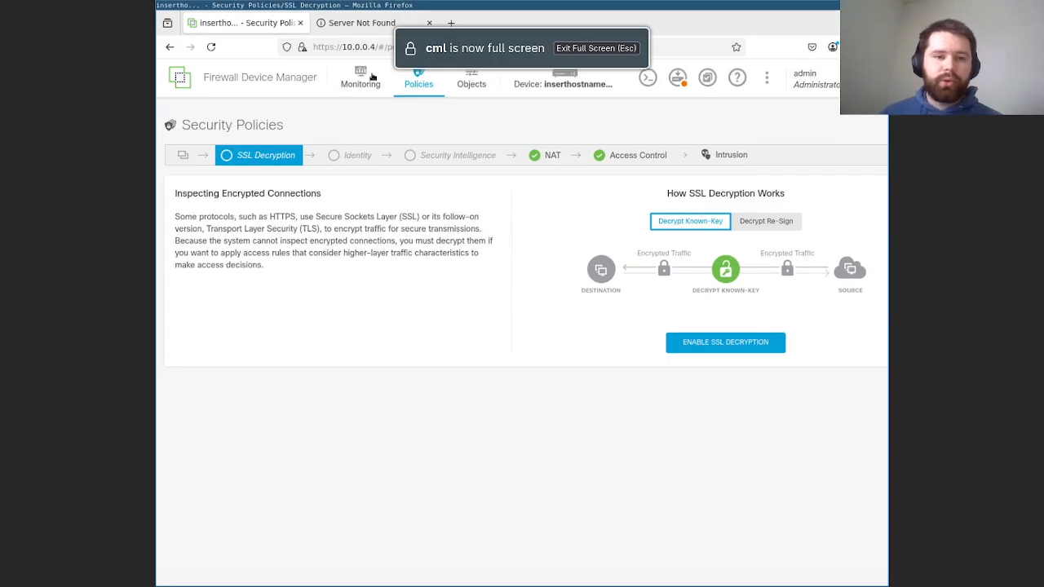
Look over the firewall's device summary page, including its interface, routing and system settings sections
left_click(565, 83)
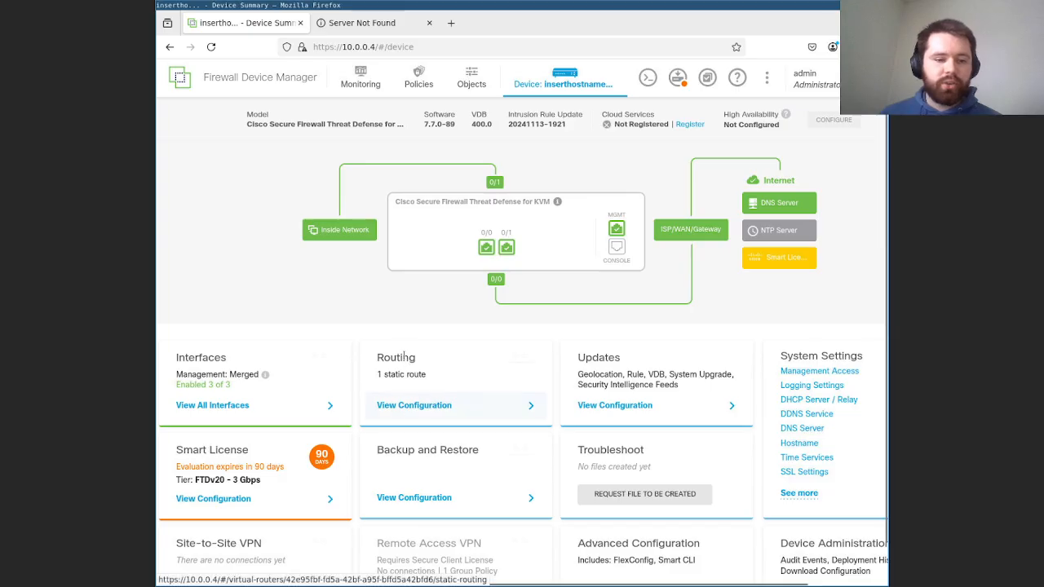
scroll(410, 350, "down", 1)
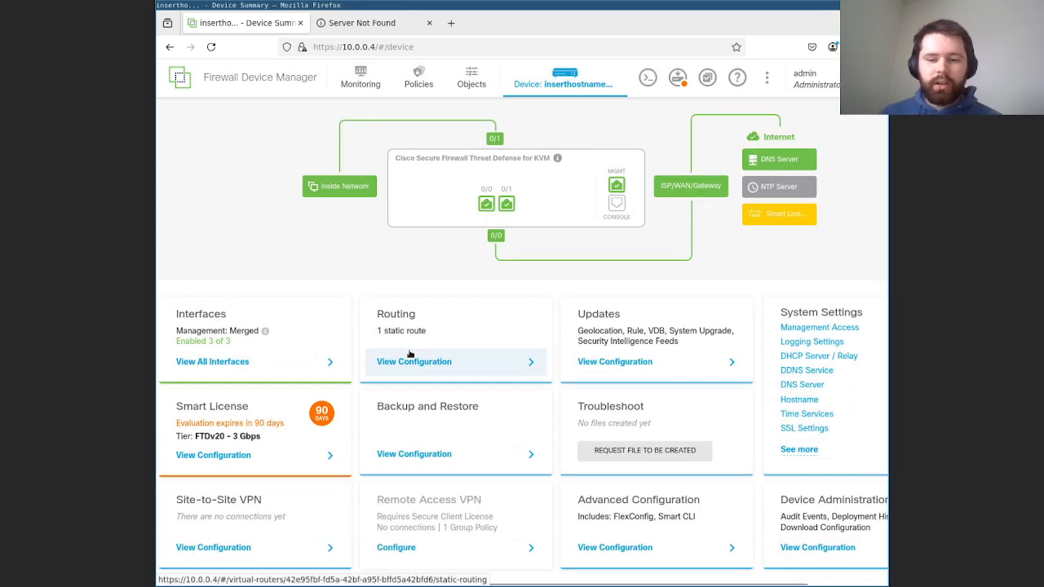
scroll(411, 356, "up", 1)
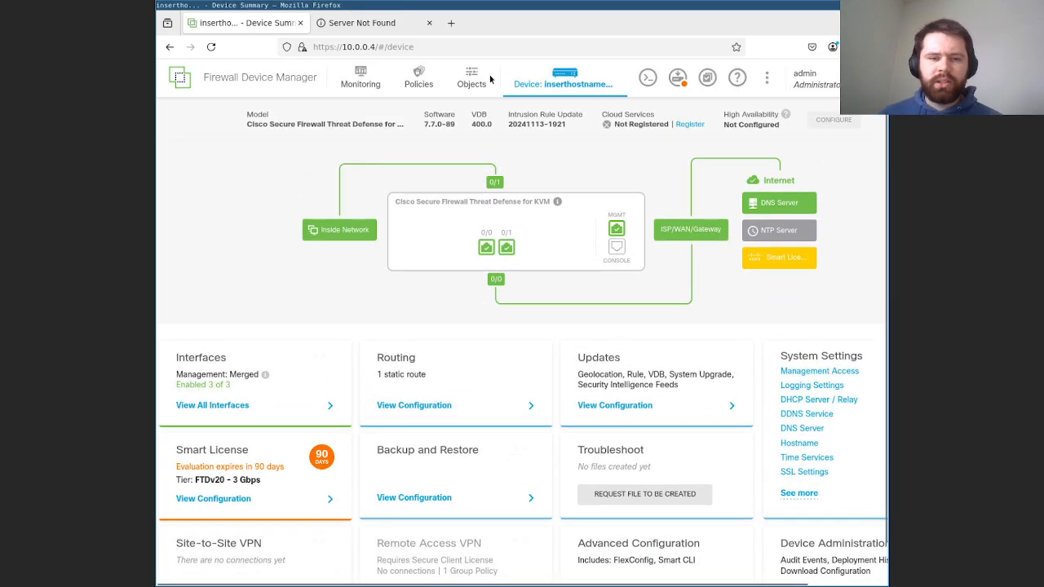
Show the access control policy and set the page zoom to 90%
left_click(420, 80)
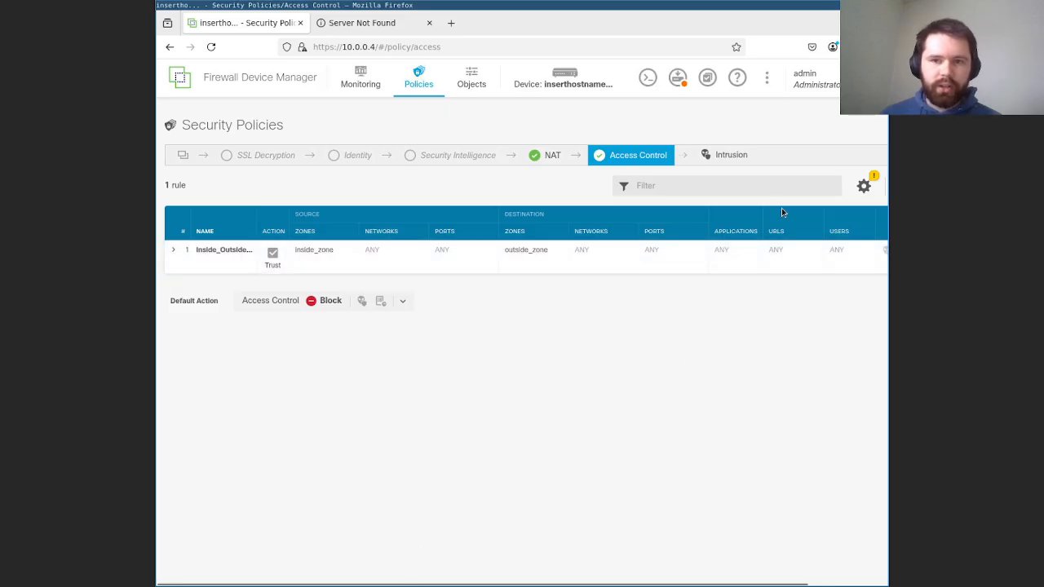
left_click(856, 47)
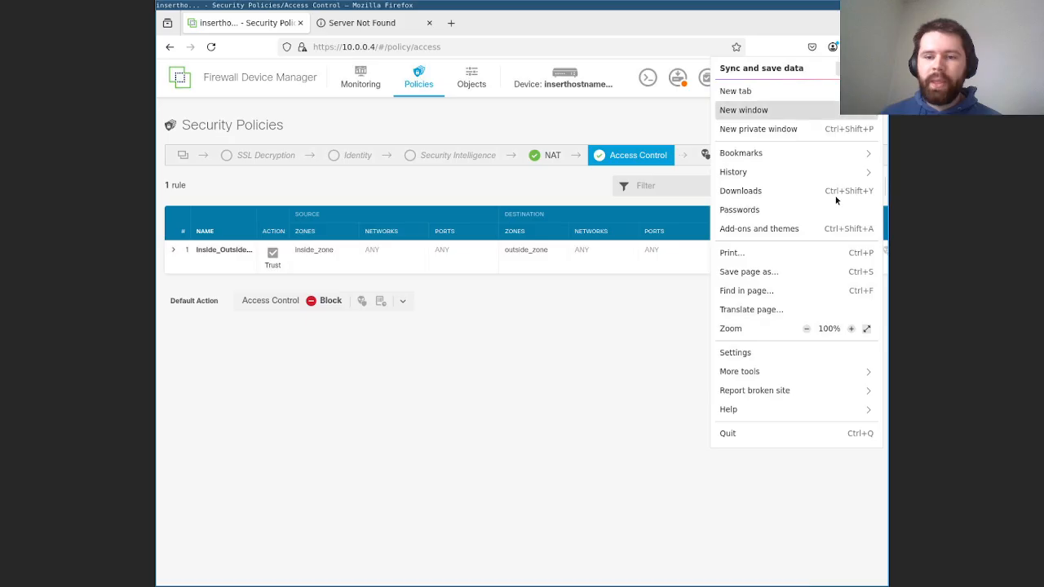
left_click(806, 329)
left_click(806, 328)
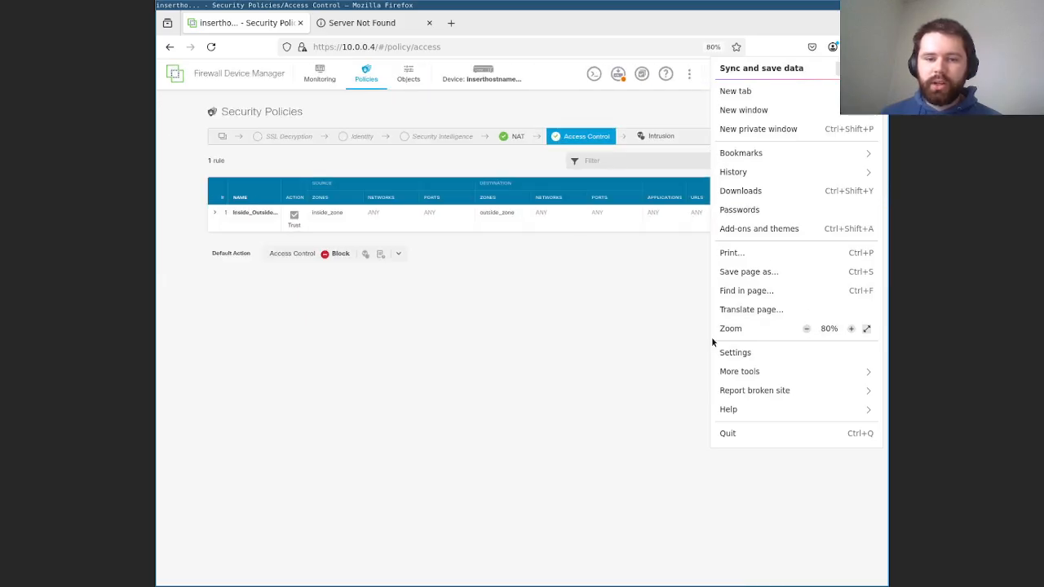
left_click(371, 363)
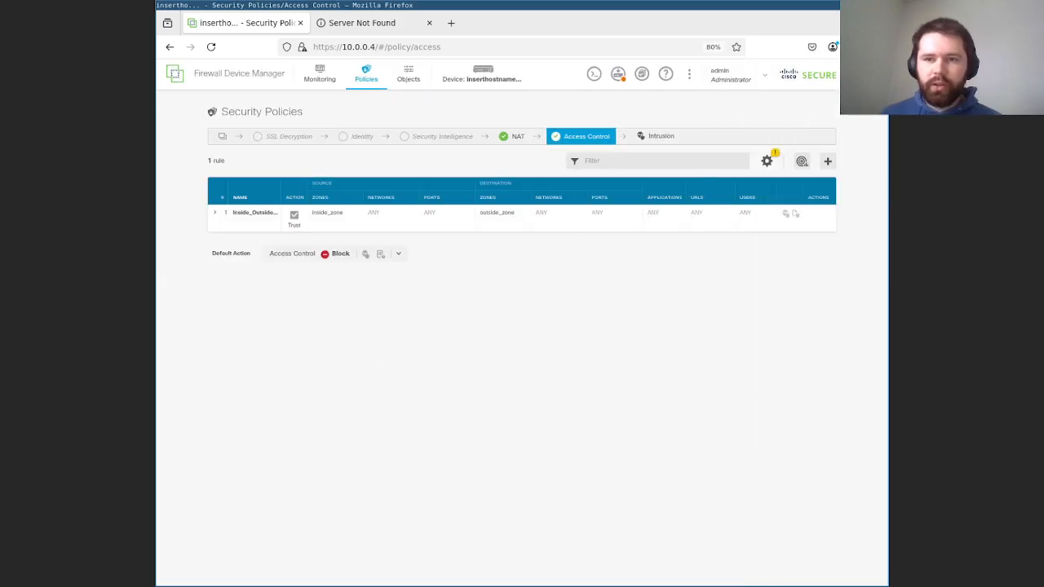
left_click(857, 46)
left_click(853, 329)
left_click(552, 329)
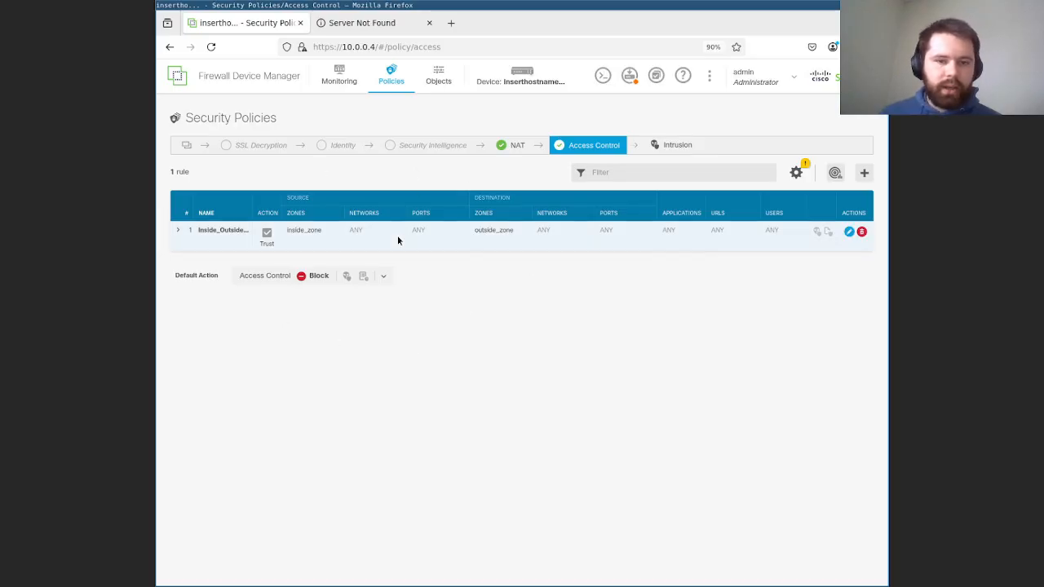
Enable SSL decryption in the security policies with NGFW-Default-InternalCA as the re-sign certificate
left_click(864, 173)
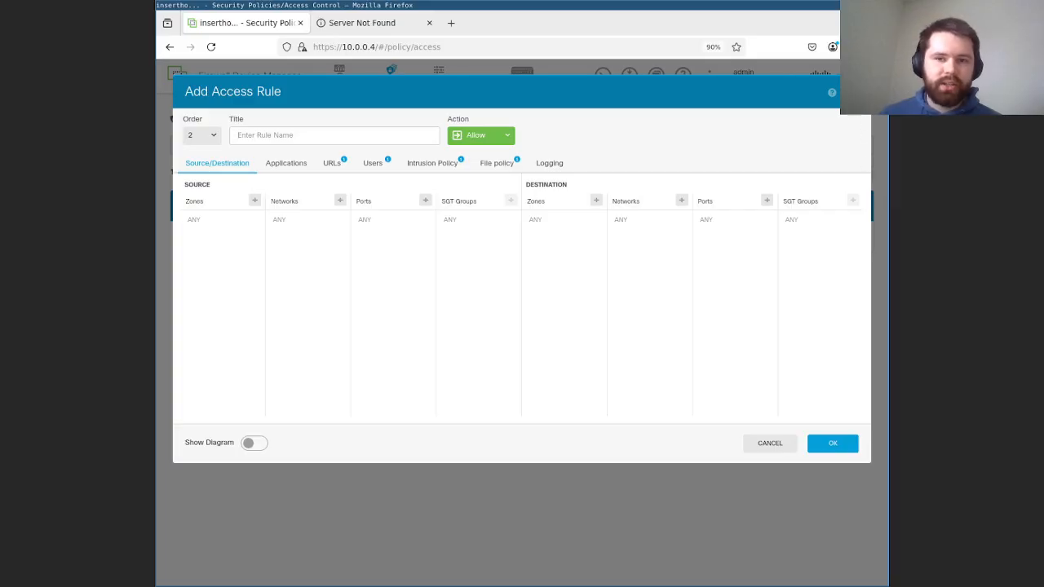
left_click(854, 92)
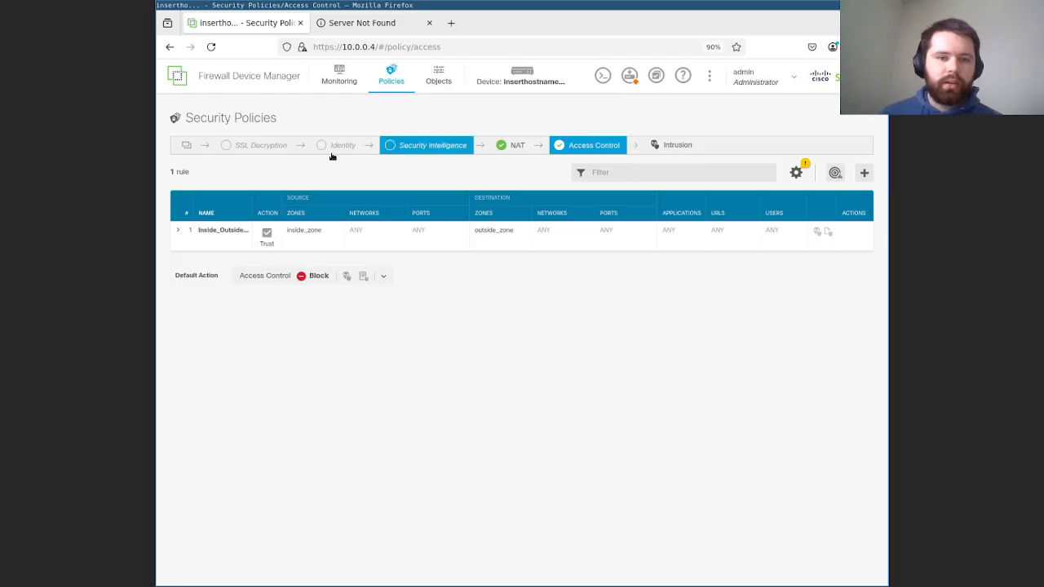
left_click(260, 146)
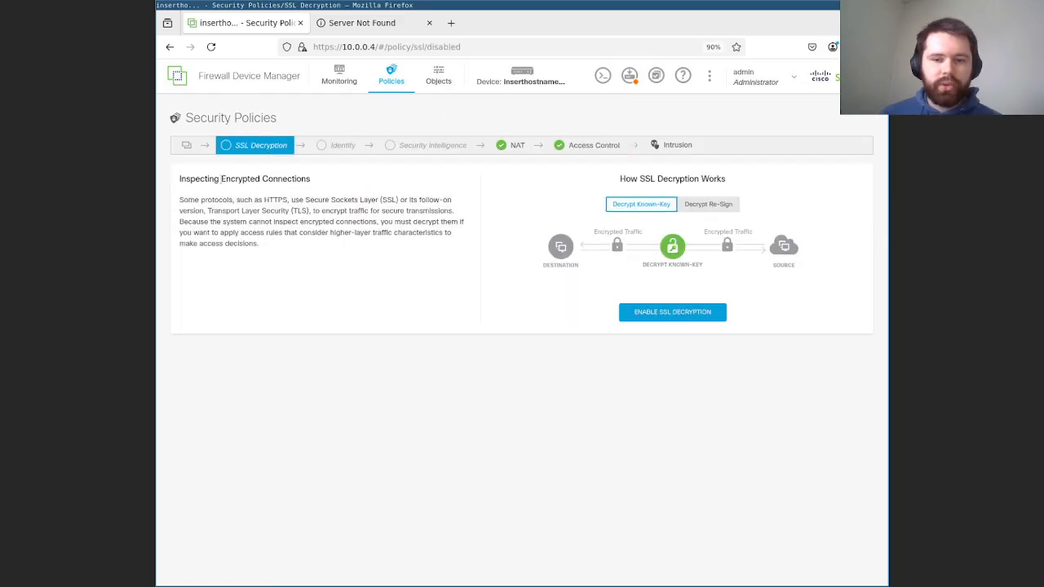
left_click(688, 310)
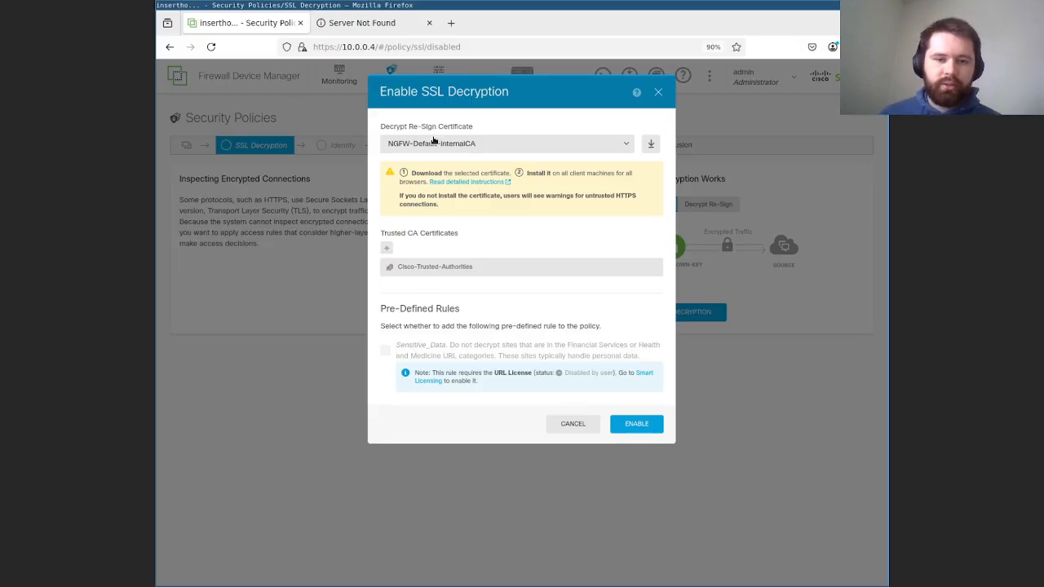
left_click(652, 422)
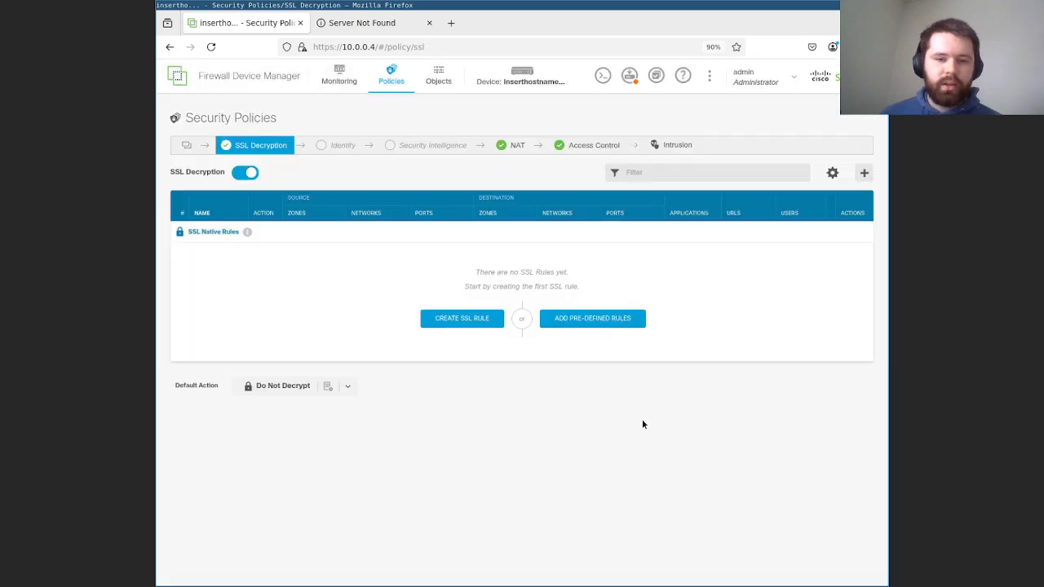
Start a new SSL decryption rule with inside_zone as source zone and outside_zone as destination zone
left_click(481, 321)
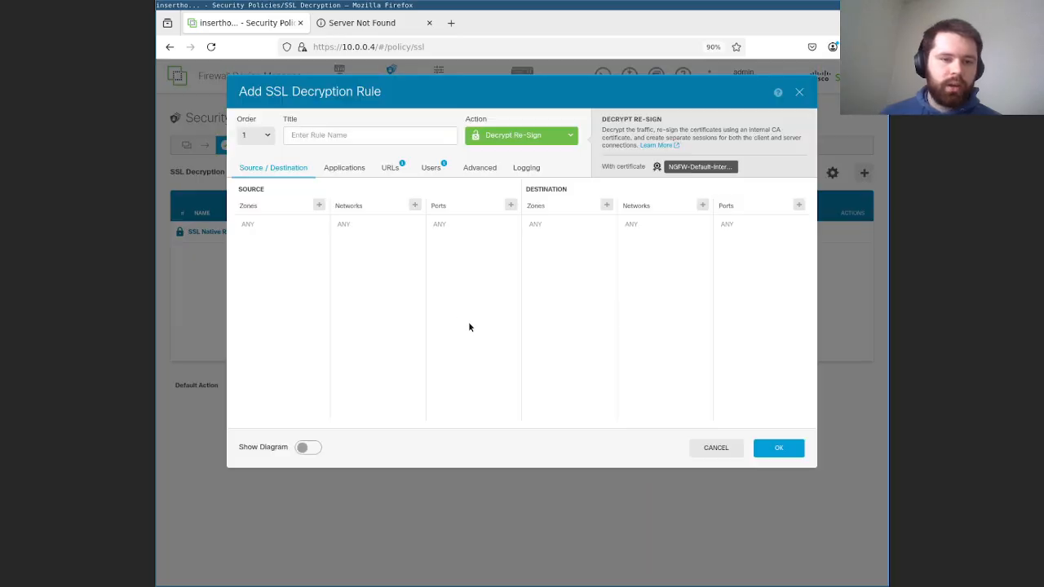
left_click(319, 205)
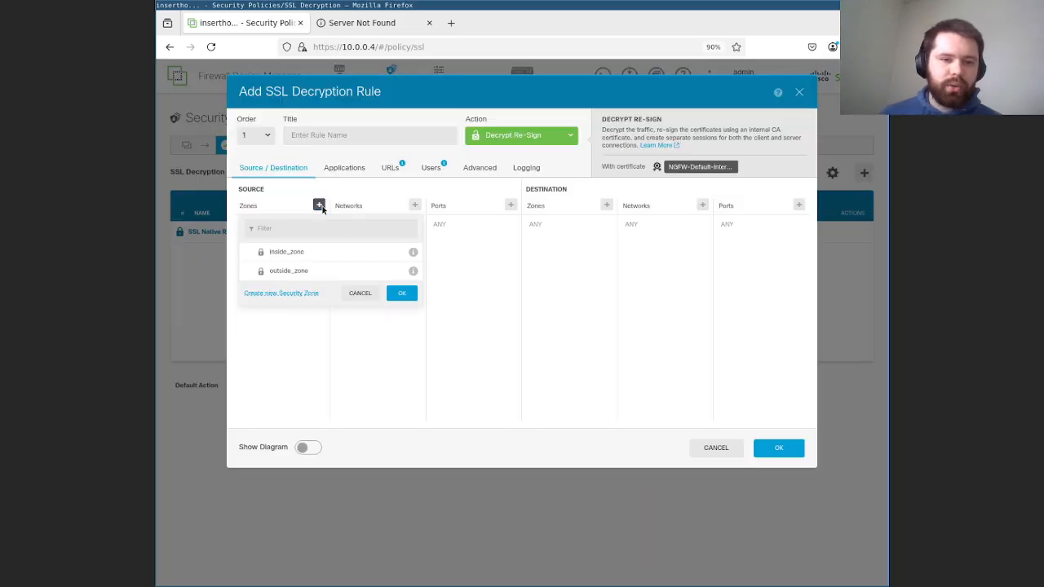
left_click(281, 254)
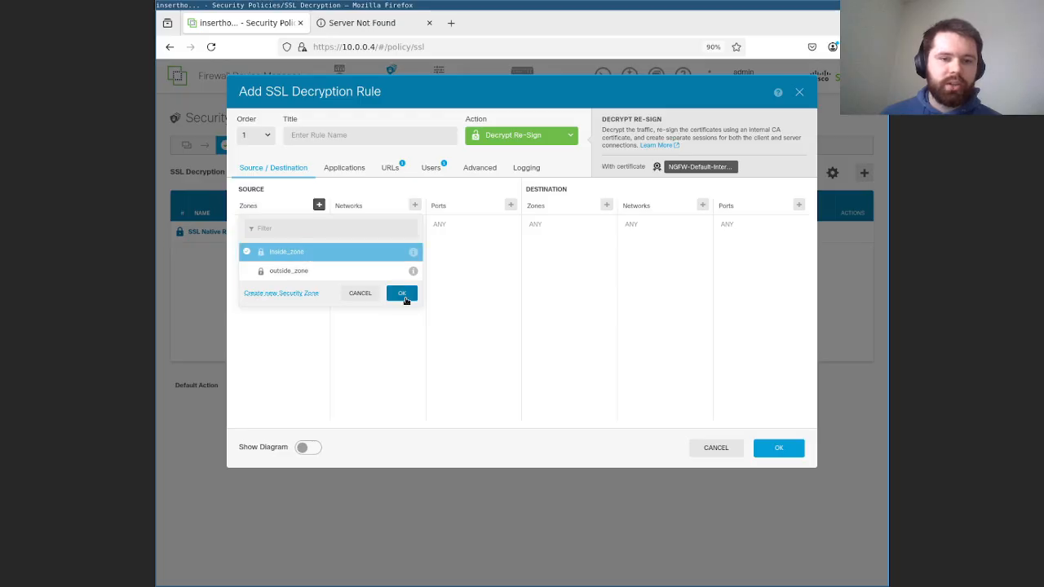
left_click(403, 293)
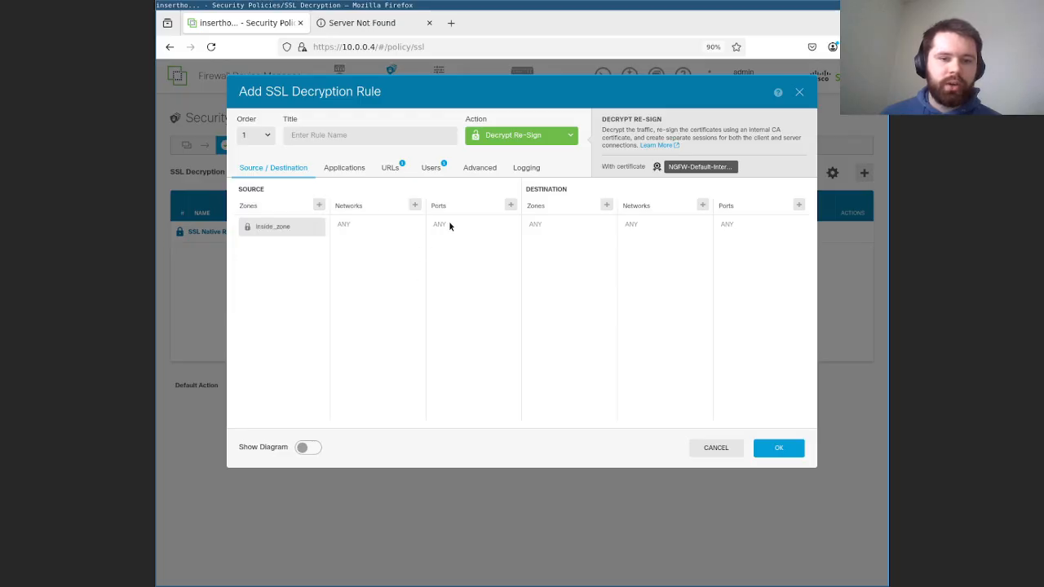
left_click(606, 205)
left_click(583, 272)
left_click(689, 293)
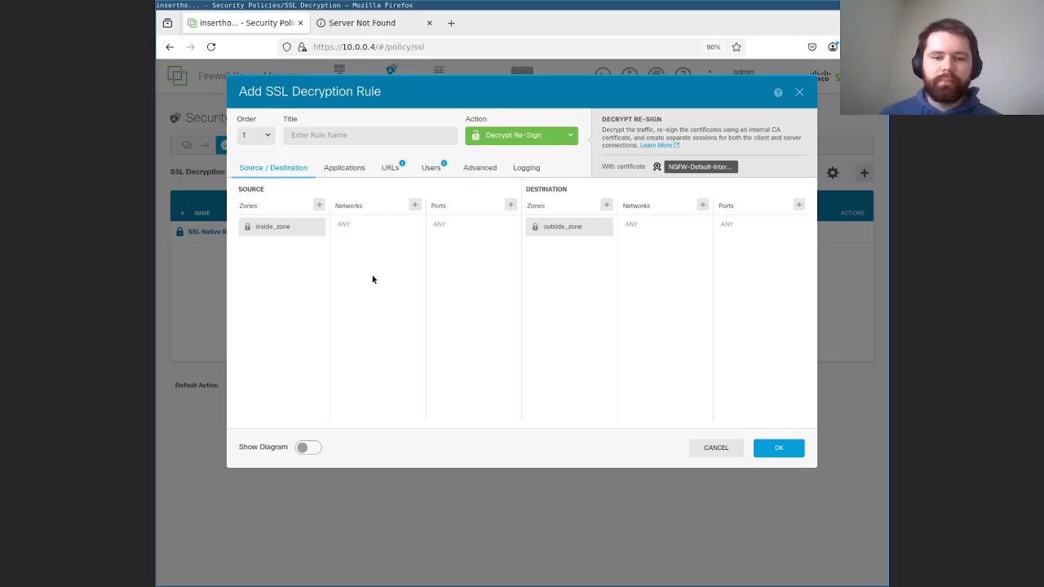
Add HTTPS as the destination port of the SSL decryption rule
left_click(800, 205)
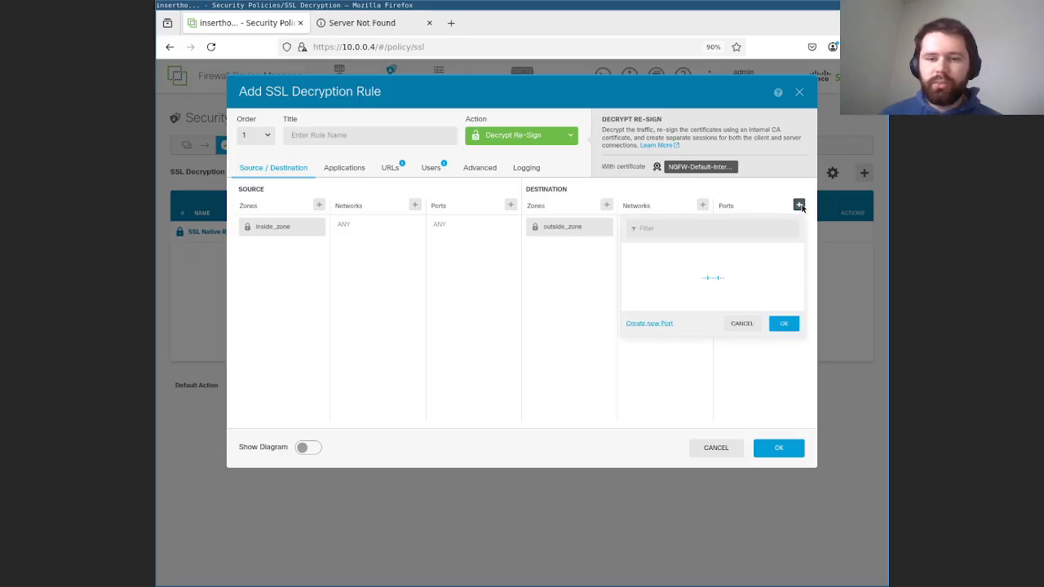
left_click(736, 230)
type("N")
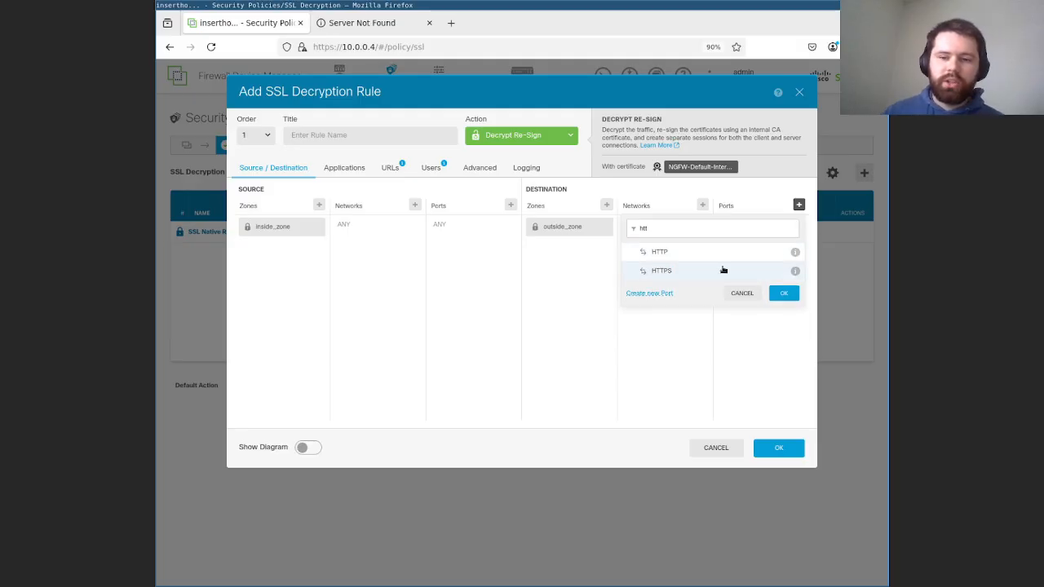
left_click(723, 269)
left_click(783, 293)
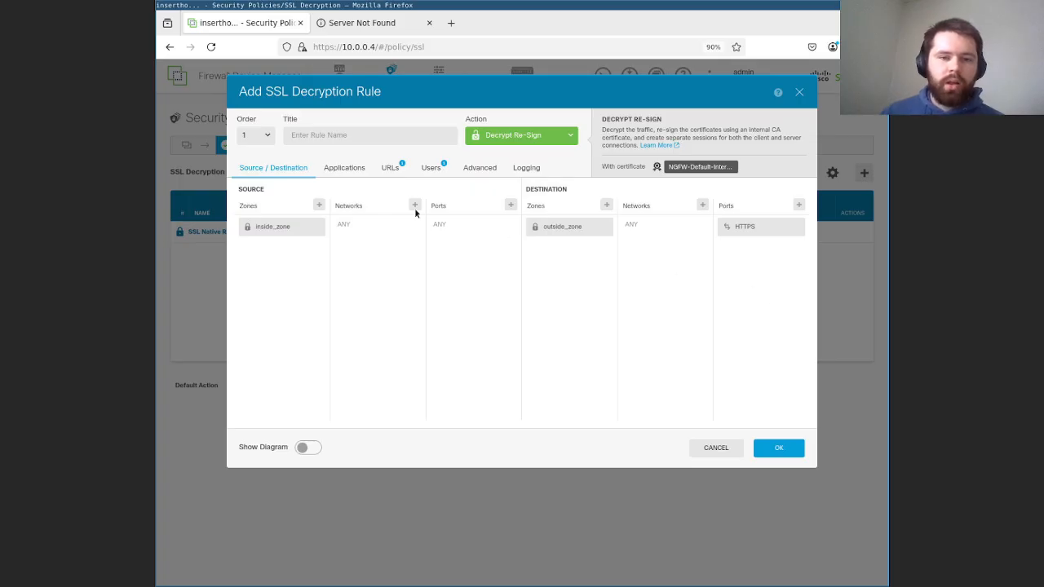
left_click(342, 168)
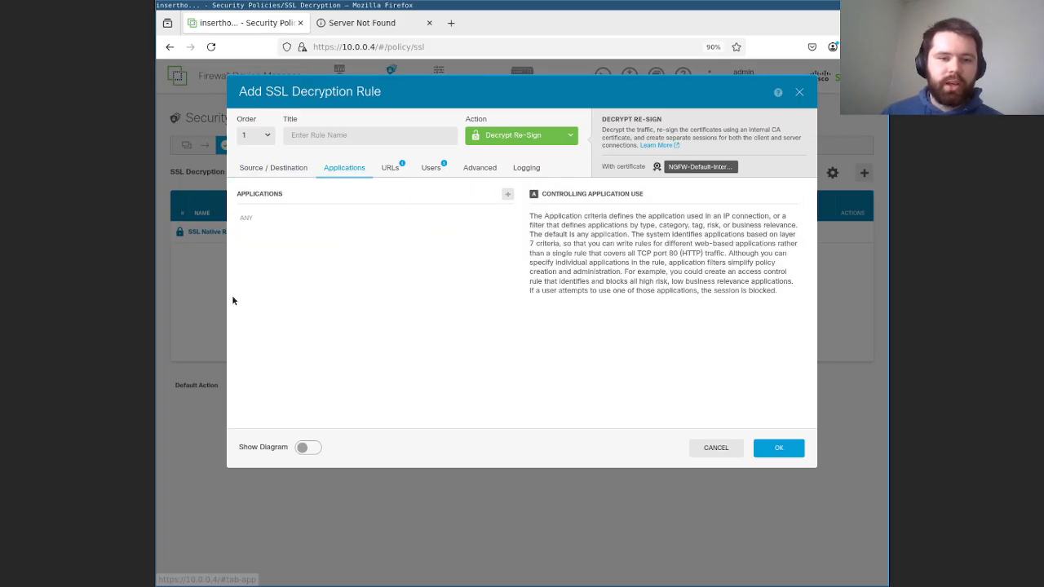
left_click(508, 194)
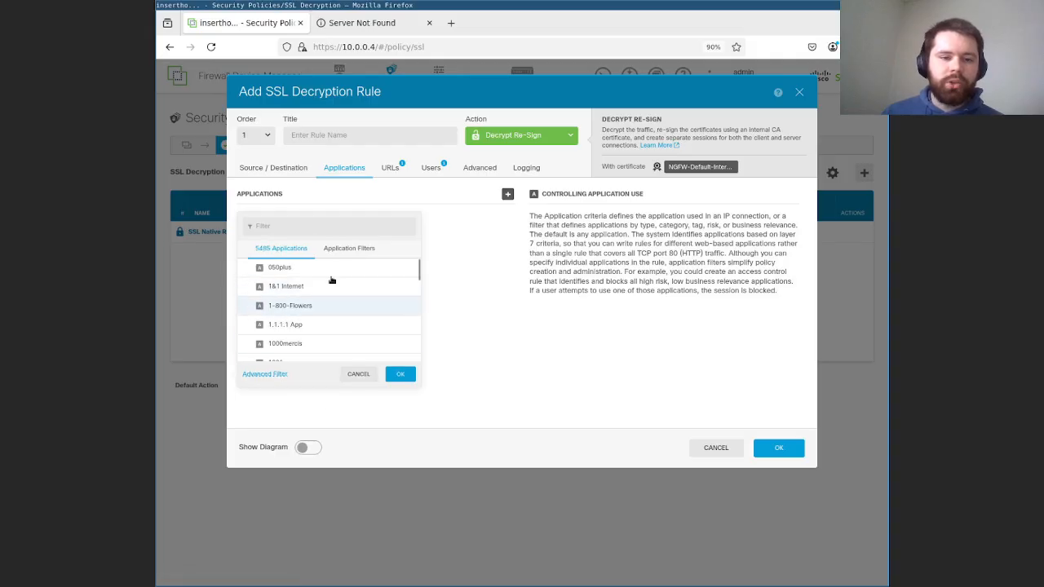
scroll(337, 334, "down", 2)
scroll(338, 334, "down", 2)
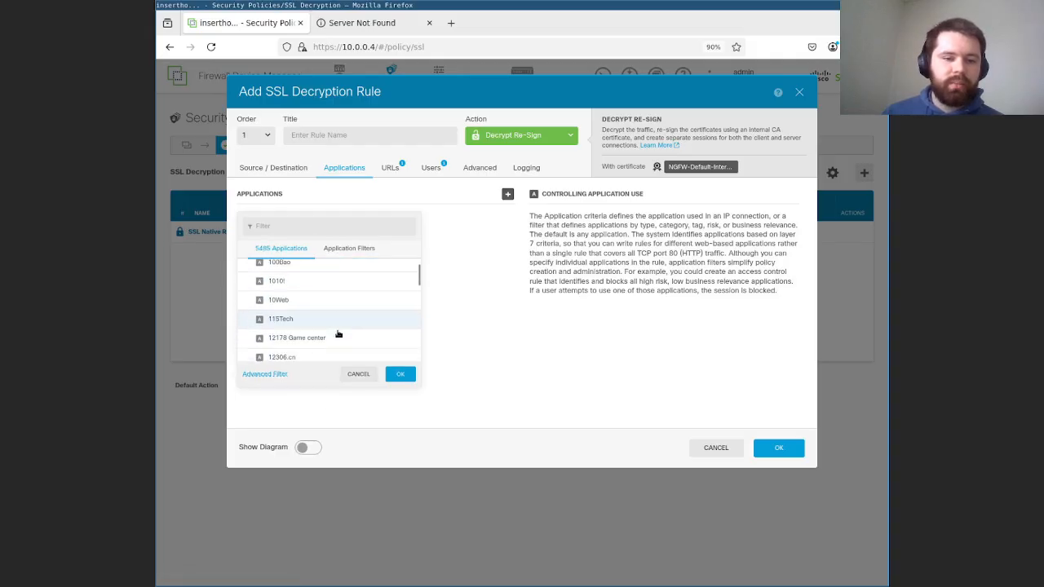
type("youtube")
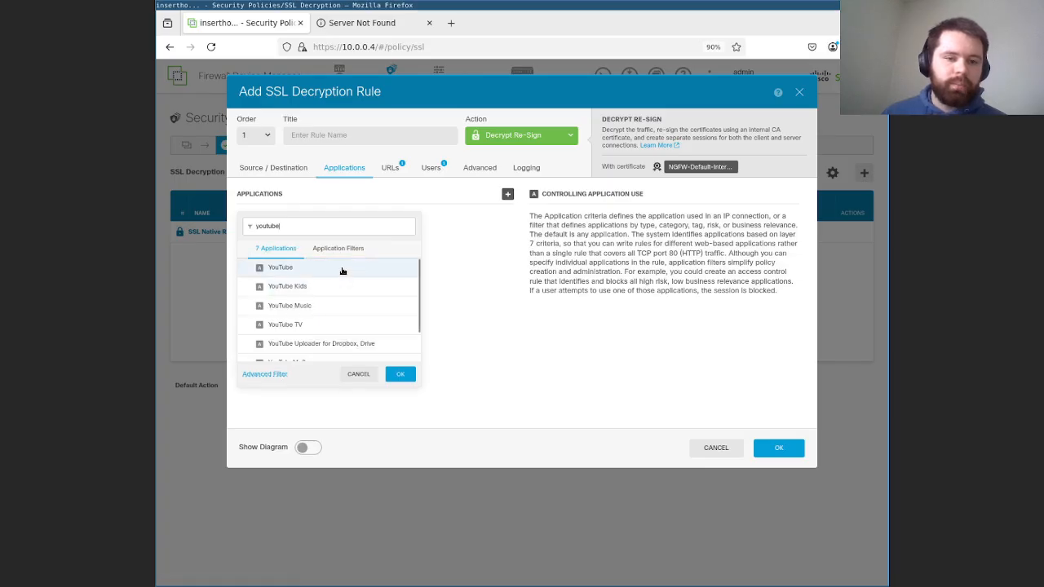
left_click(341, 271)
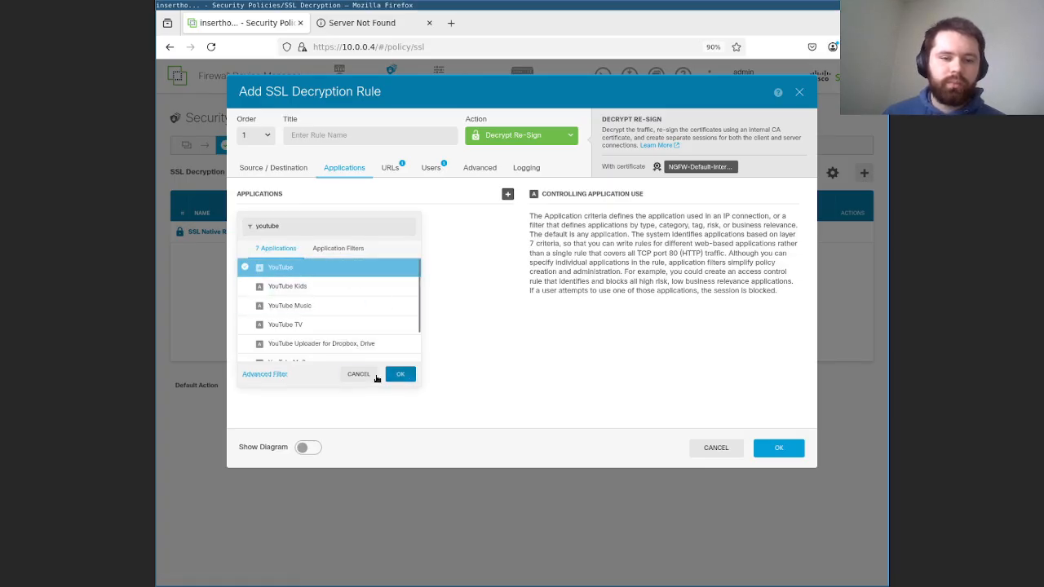
left_click(359, 375)
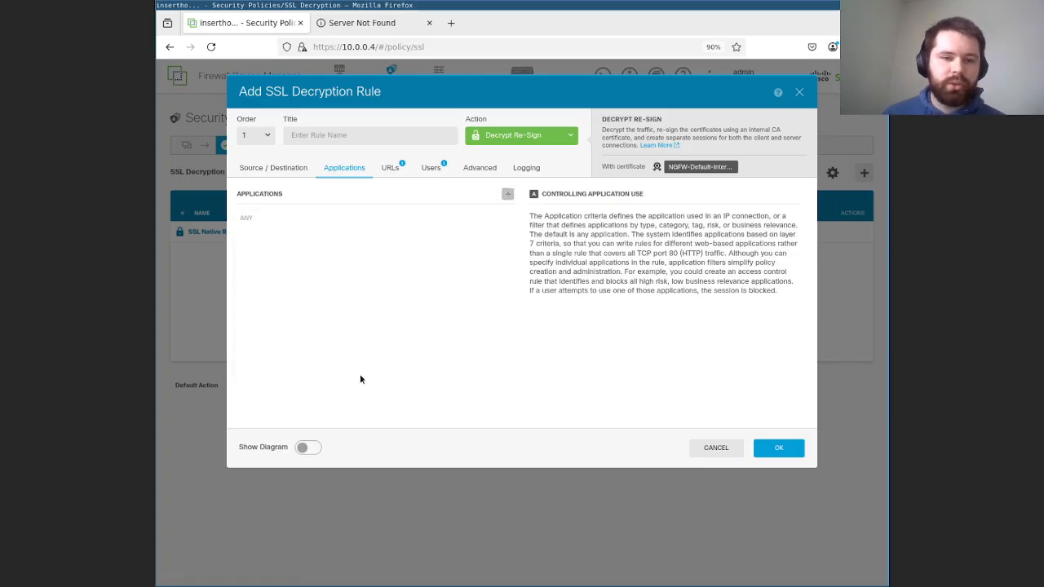
Examine the URL filtering criteria and licence requirement of the SSL decryption rule
left_click(396, 166)
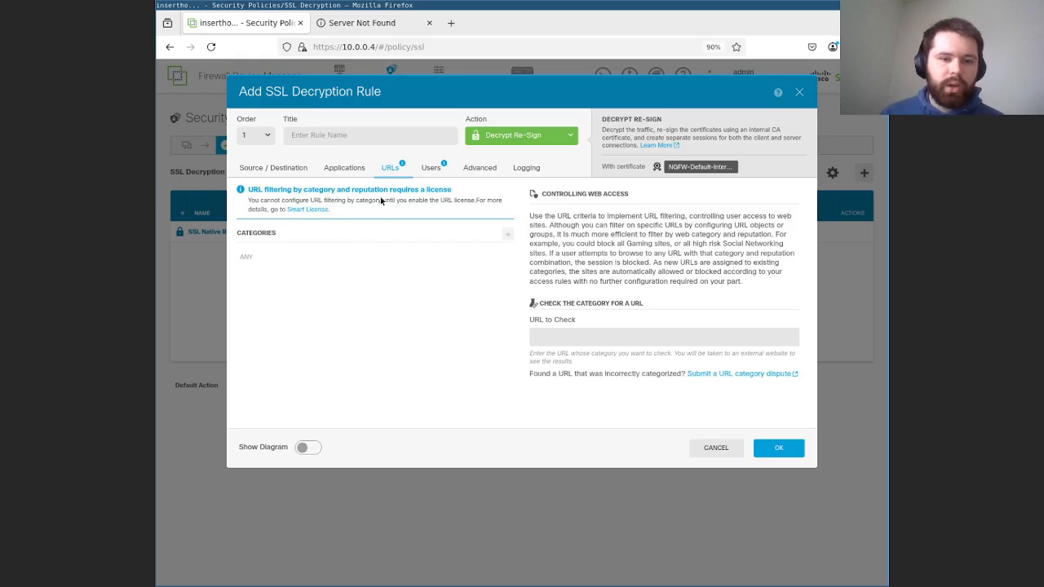
left_click_drag(381, 201, 506, 203)
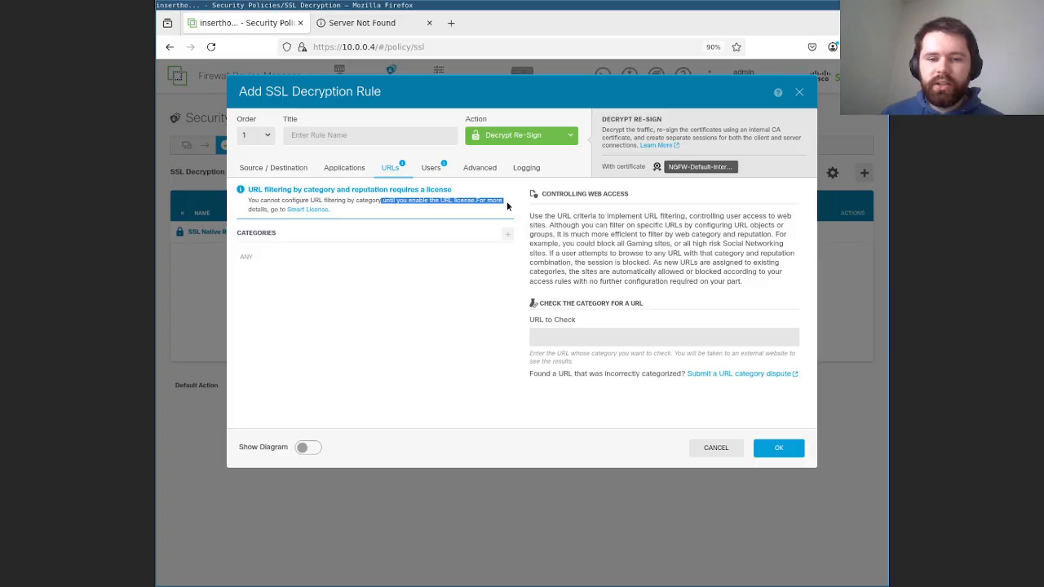
left_click(486, 212)
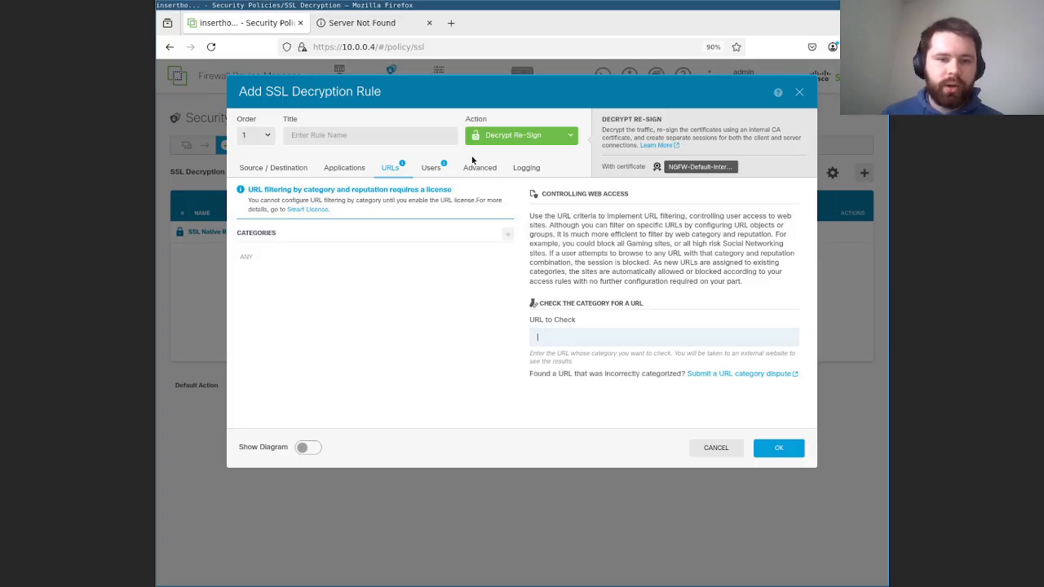
Look through the applications that can be selected for the SSL decryption rule, leaving the application criteria at Any
left_click(354, 165)
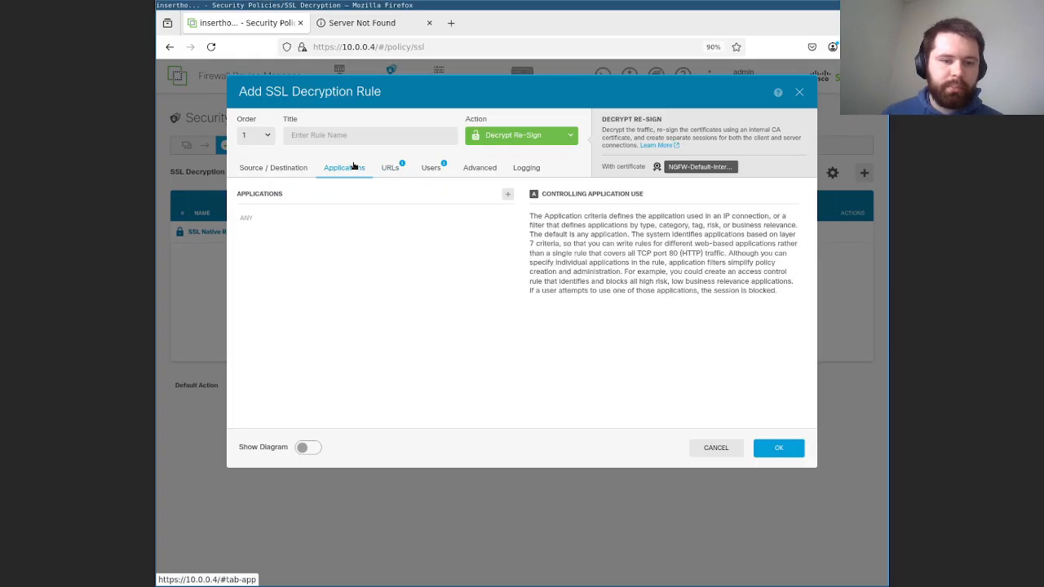
left_click(507, 194)
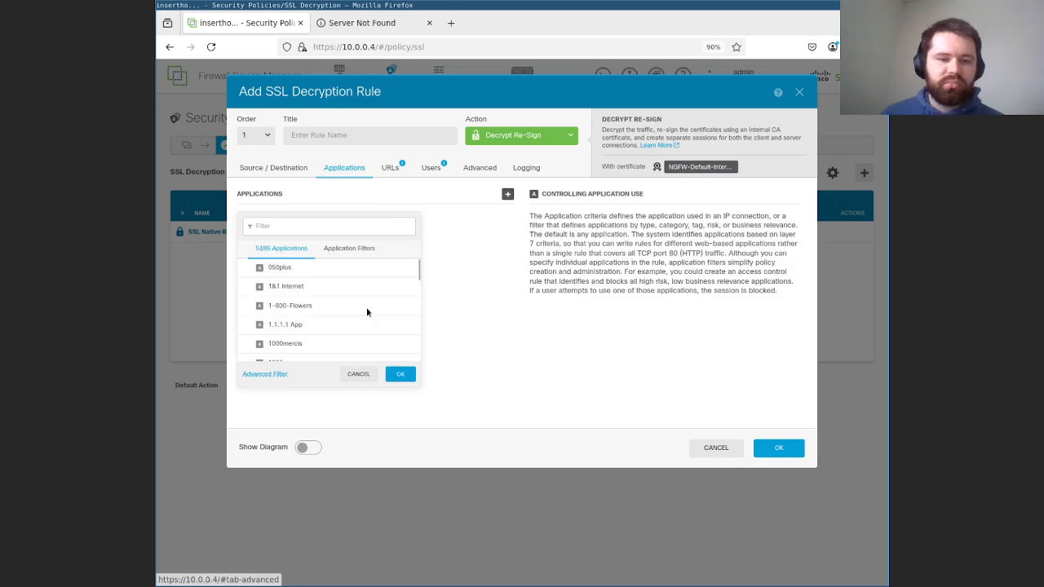
scroll(322, 316, "down", 3)
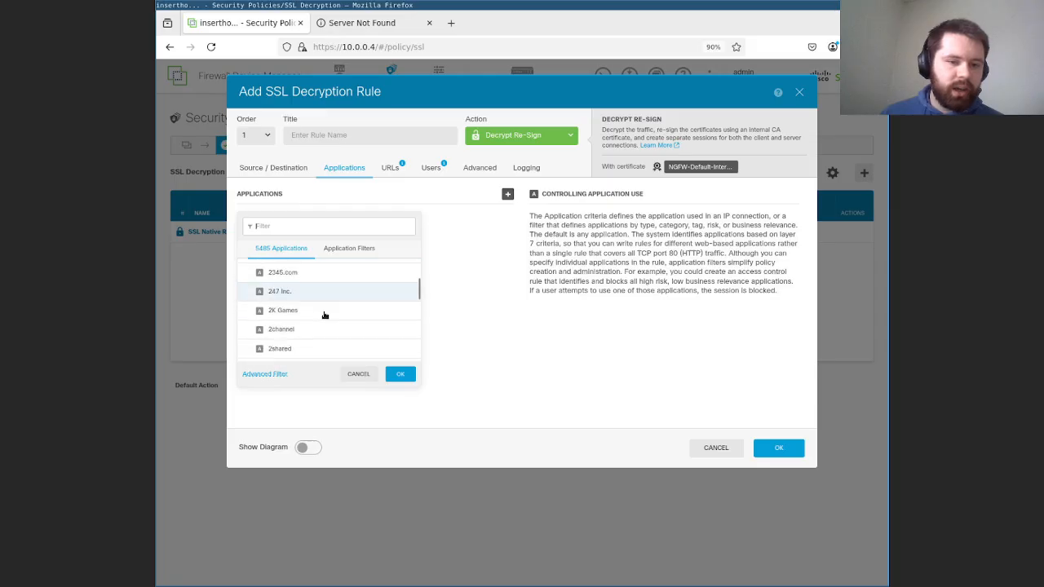
scroll(324, 315, "down", 3)
left_click(358, 374)
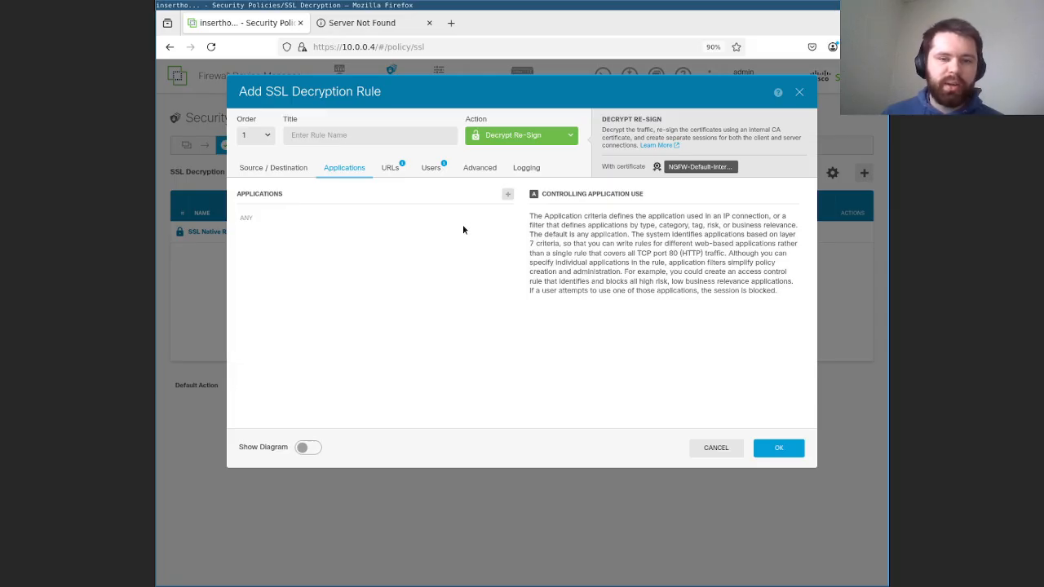
Title the SSL decryption rule Basic Decrypt Rule, keeping the default certificate and SSL/TLS version options, and save it
left_click(477, 170)
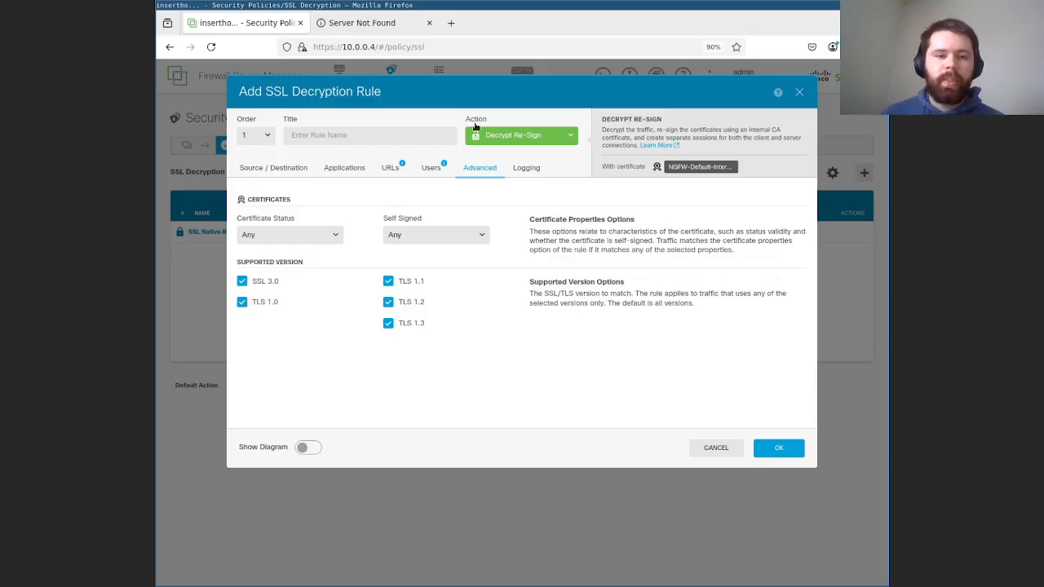
left_click(378, 132)
type("Basic")
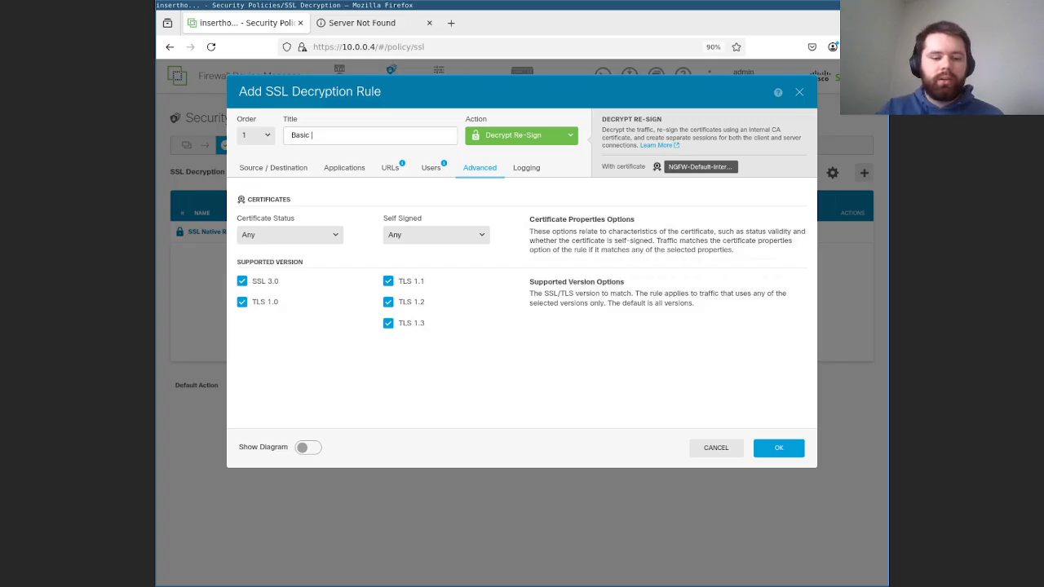
type(" Decrypt Rule")
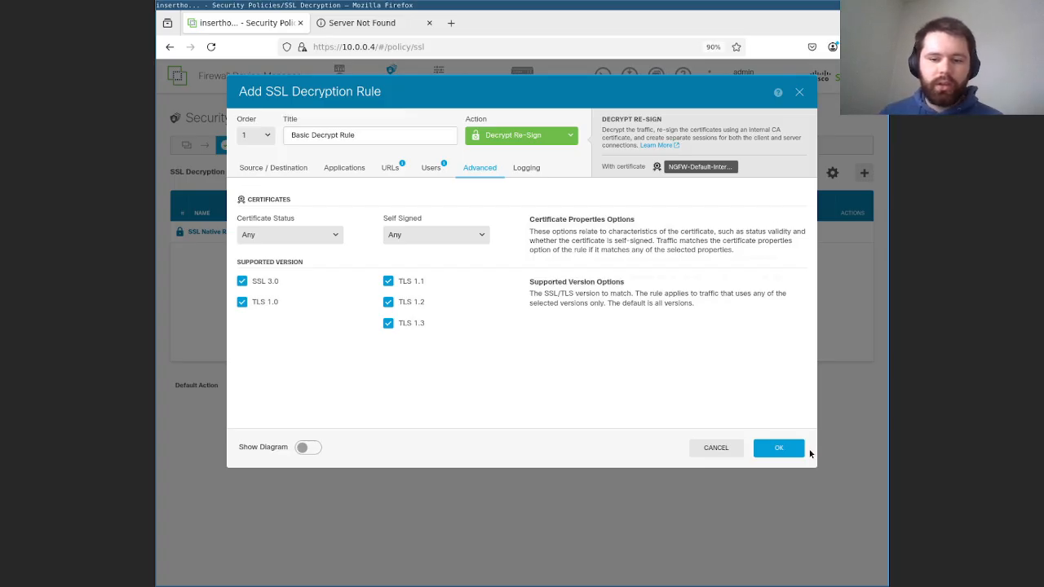
left_click(788, 448)
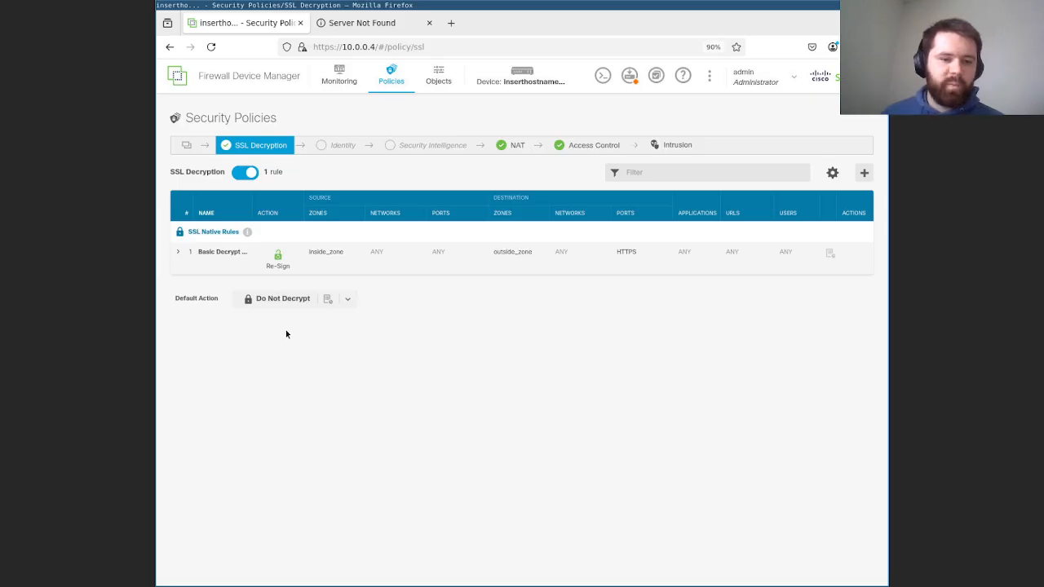
left_click(292, 307)
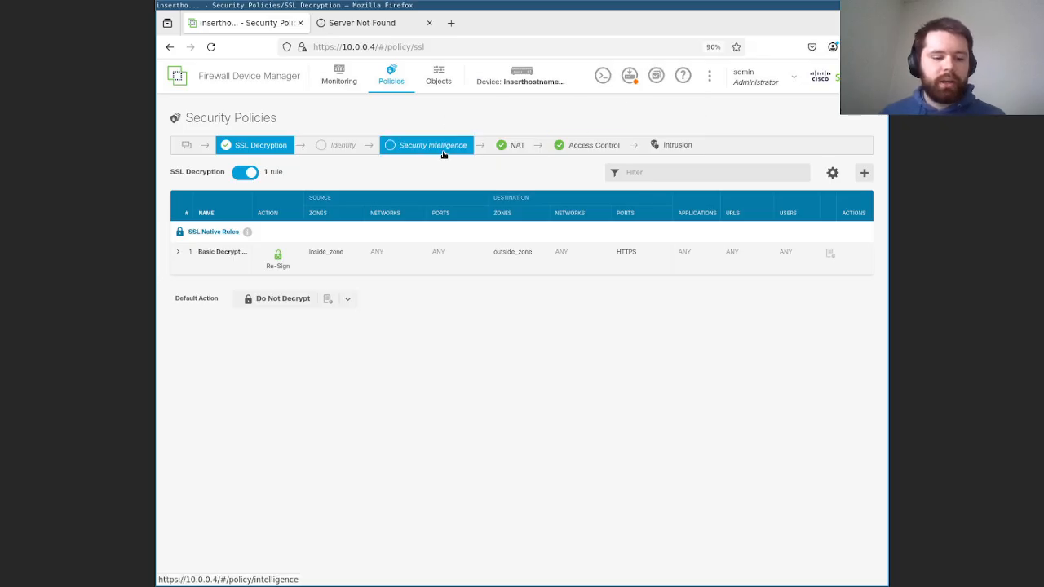
Leave the firefox-0 session and open the firefox-1 VNC session in full screen
key("Escape")
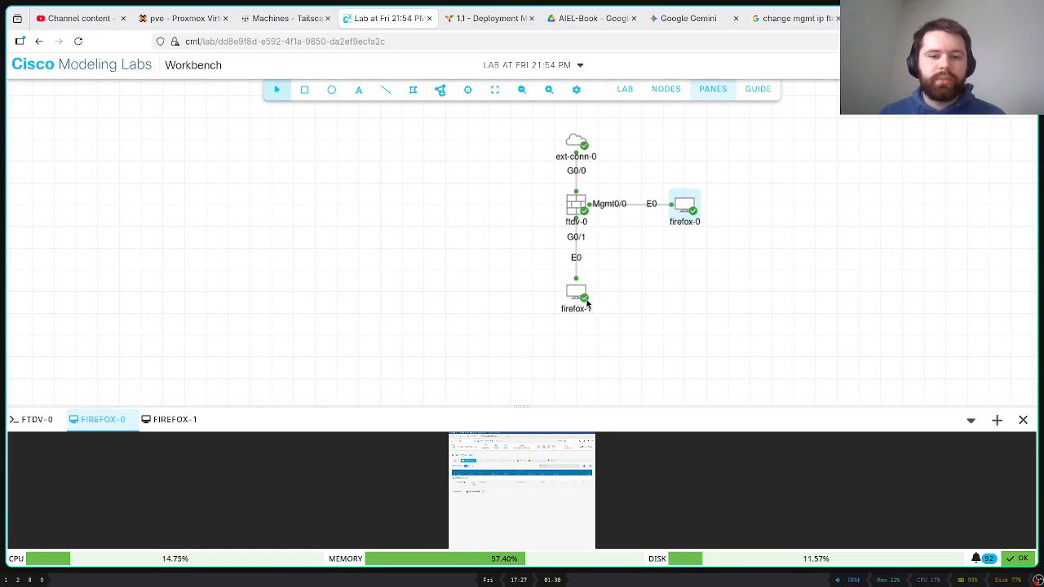
left_click(181, 422)
right_click(184, 429)
left_click(237, 456)
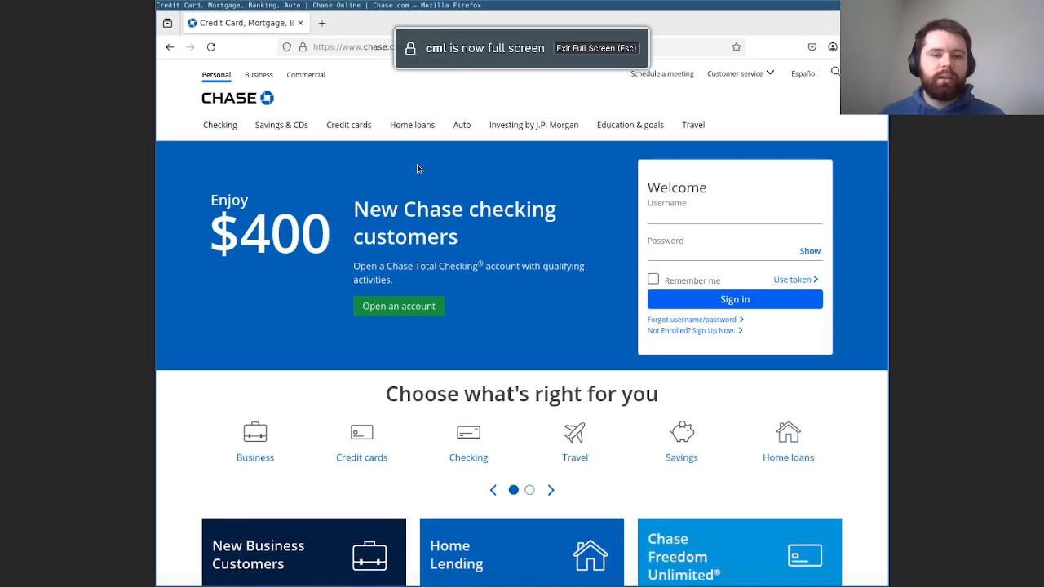
Replace the Chase tab with a new browser tab and open wikipedia.org in it
left_click(324, 25)
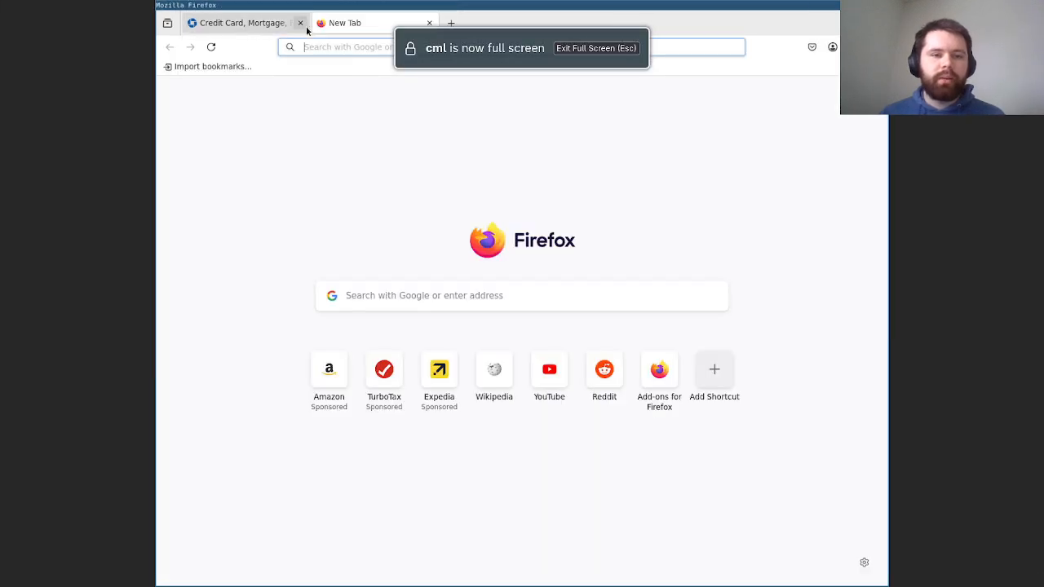
left_click(299, 23)
left_click(346, 46)
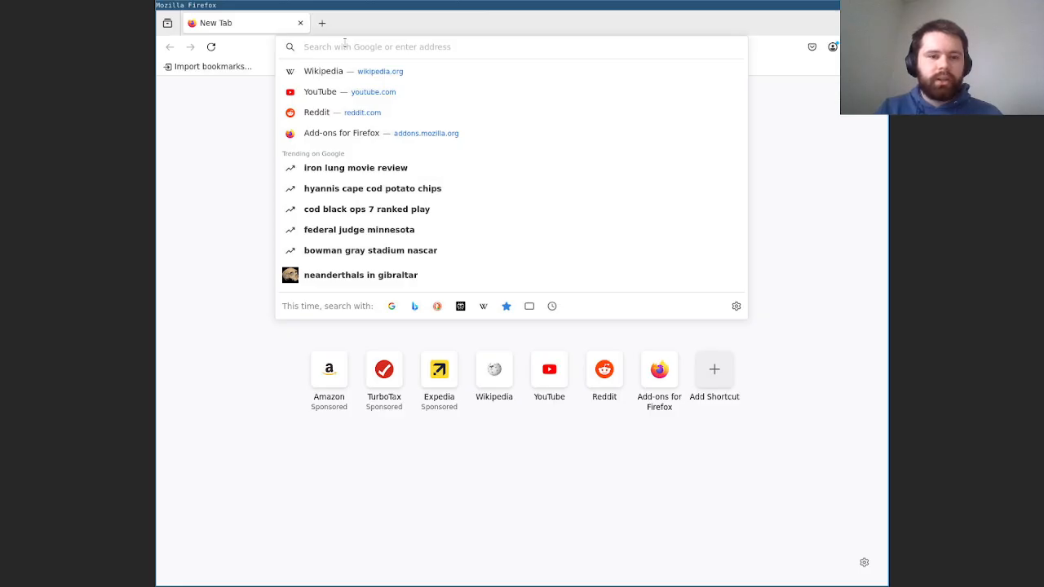
key("Down")
key("Return")
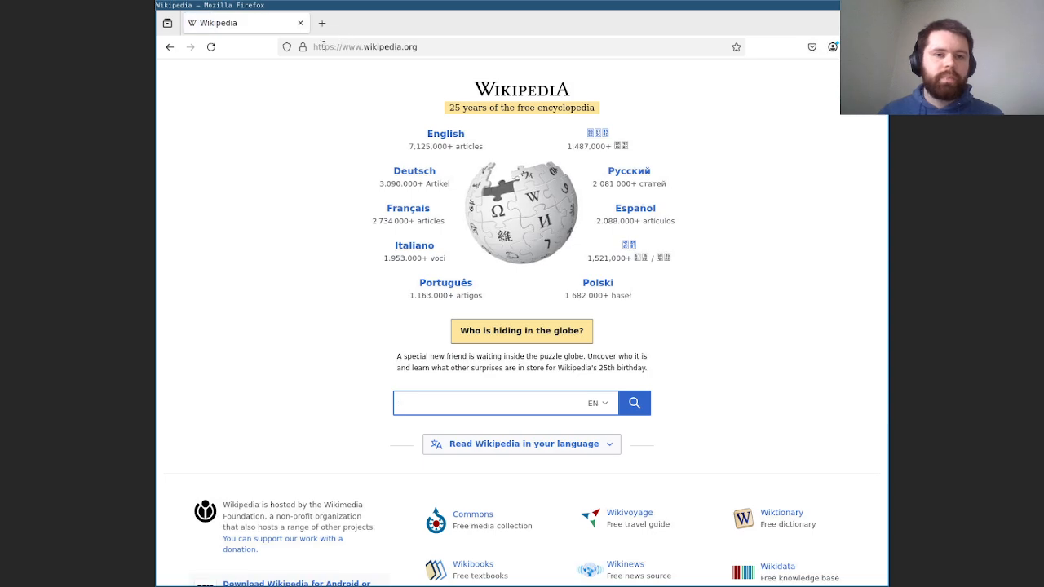
Inspect Wikipedia's connection security and view its site certificate and the E8 intermediate certificate
left_click(309, 52)
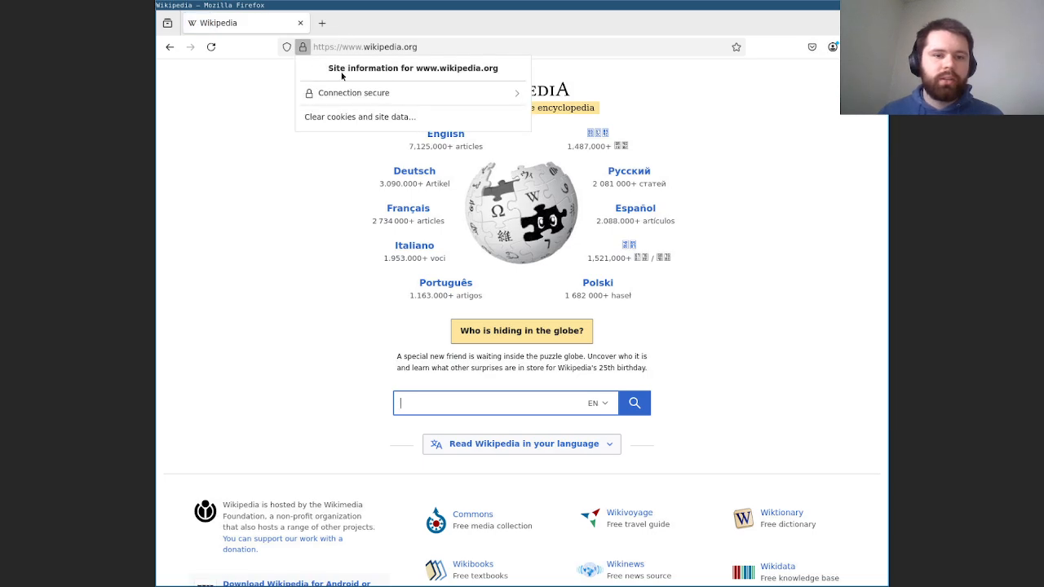
left_click(355, 93)
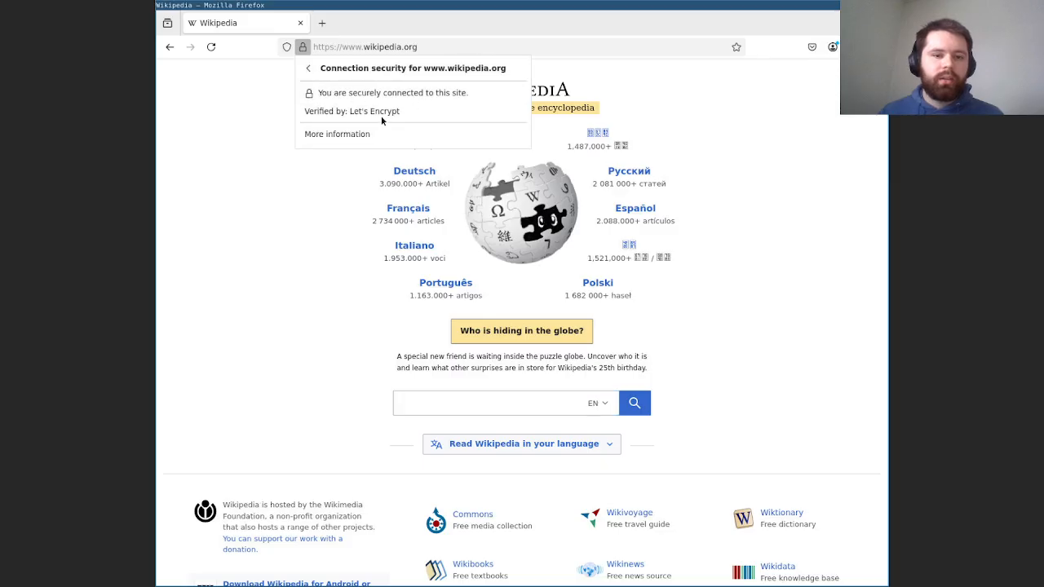
left_click(333, 137)
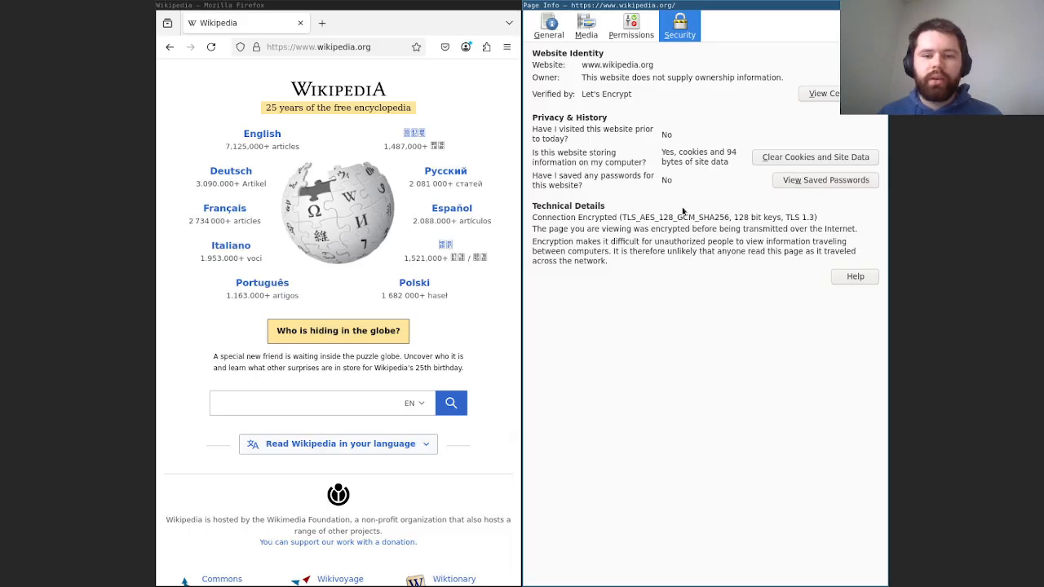
left_click(804, 97)
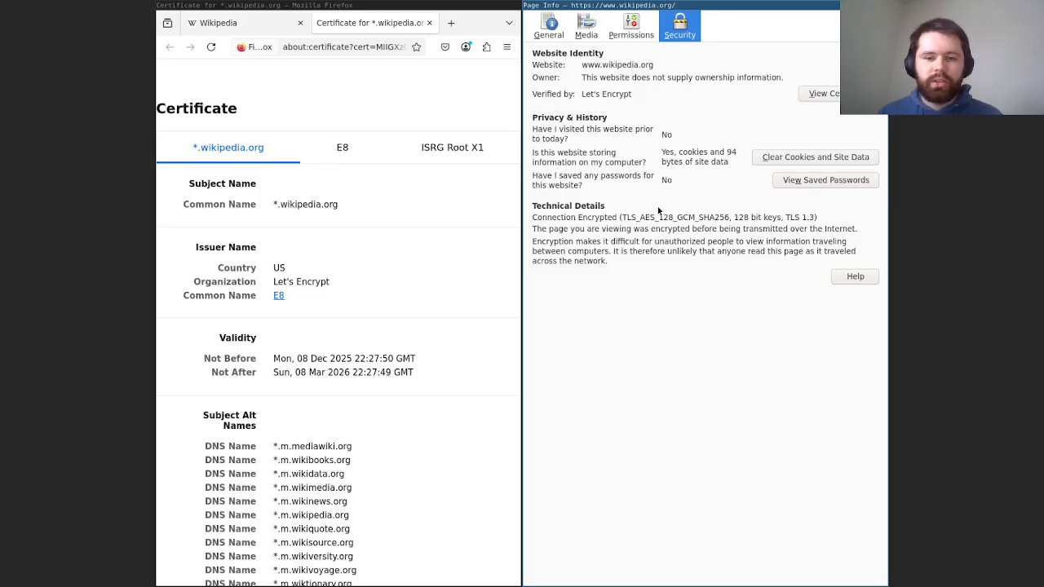
left_click(376, 156)
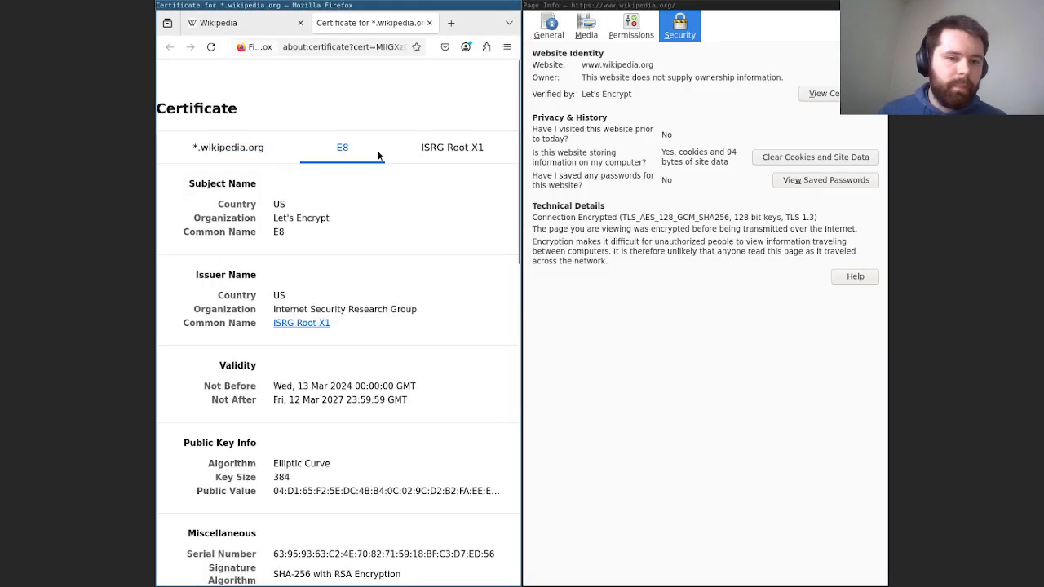
left_click(245, 148)
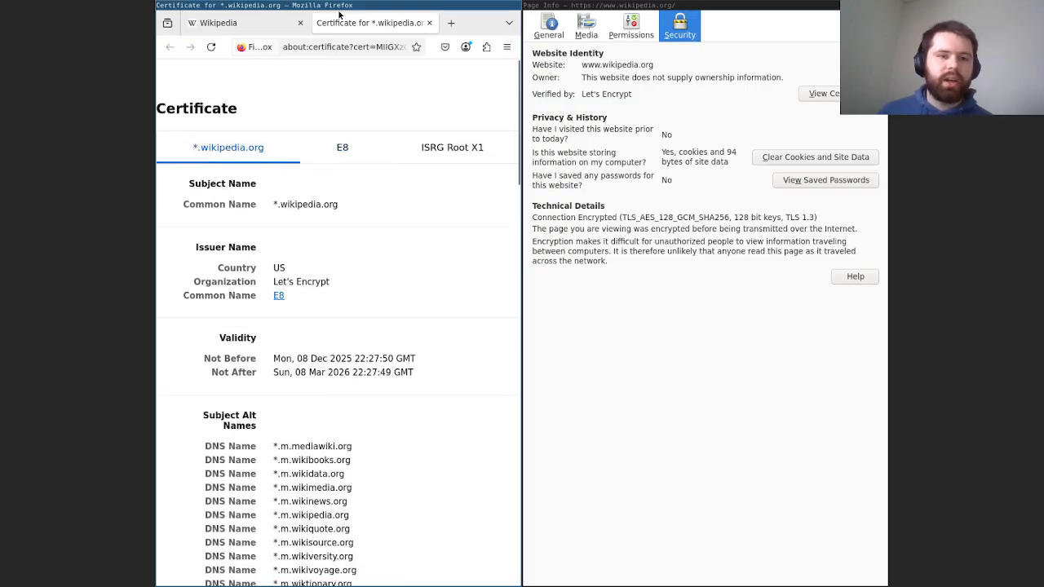
Close the certificate and Wikipedia tabs and return from the firefox-1 session to the lab workbench
left_click(430, 25)
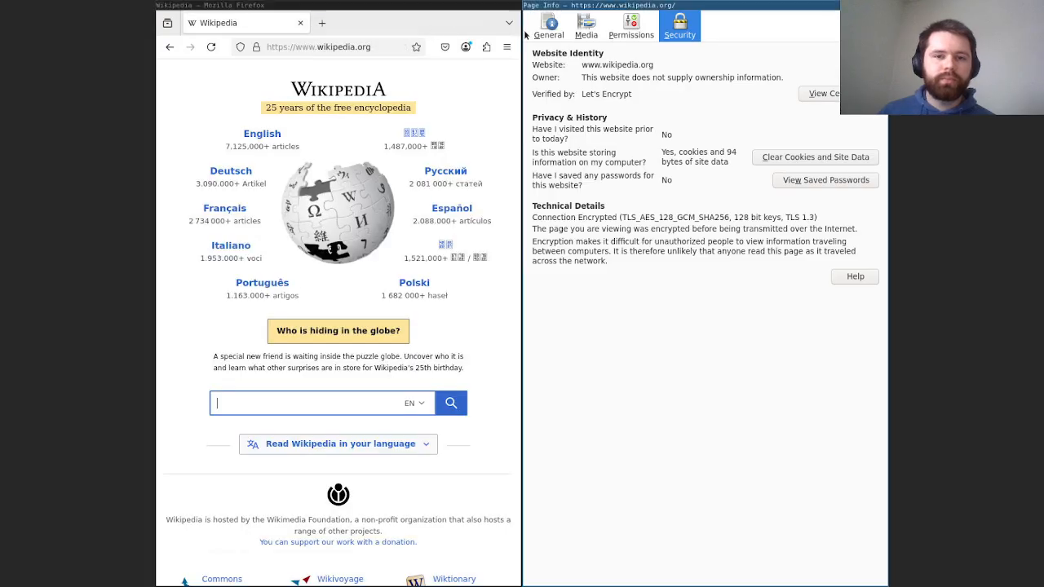
left_click(300, 23)
left_click(527, 238)
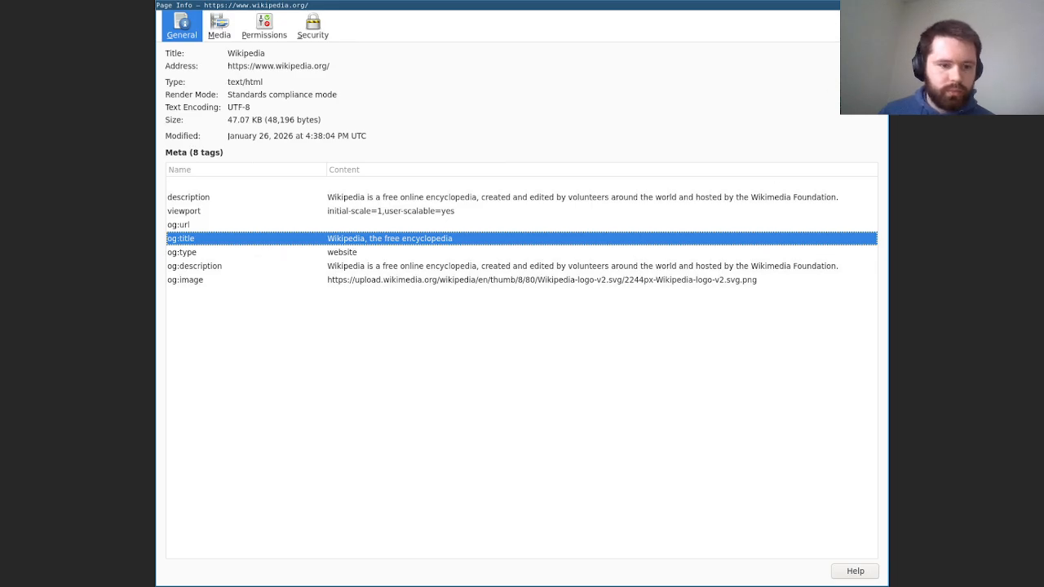
key("Escape")
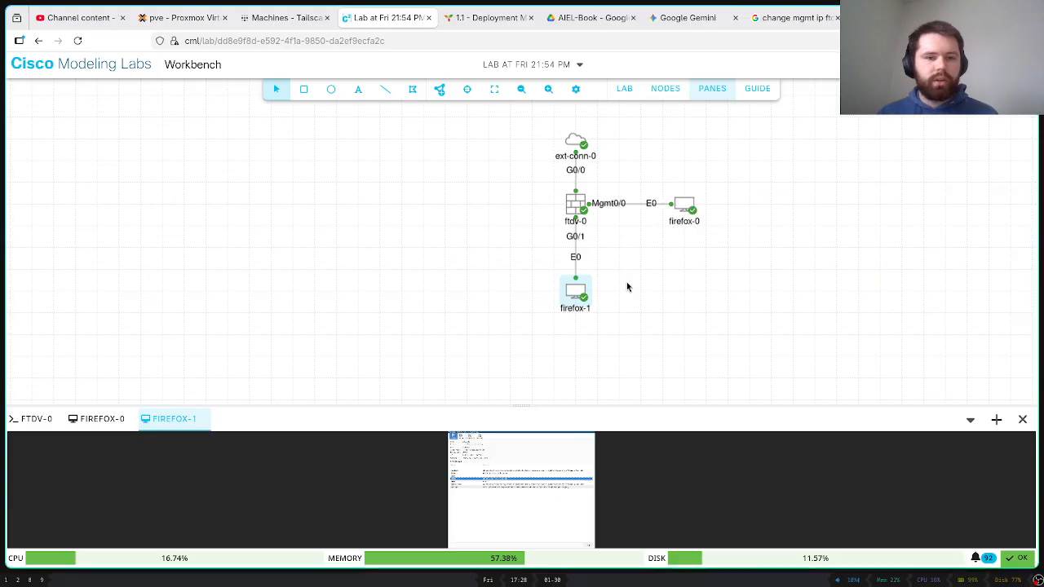
Reset the firefox-1 node in the lab topology by stopping it, wiping its data and starting it again
right_click(574, 287)
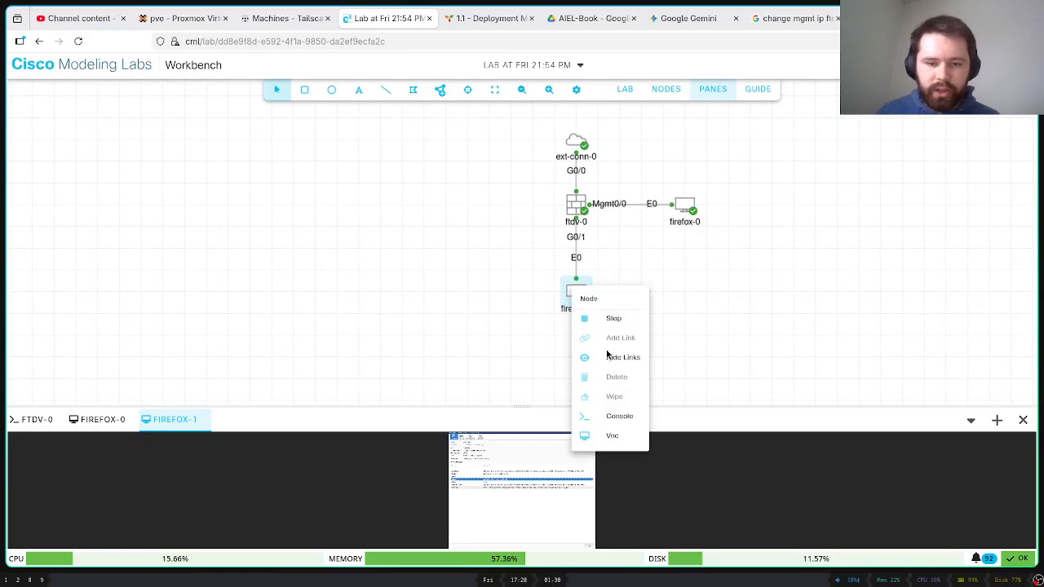
left_click(614, 319)
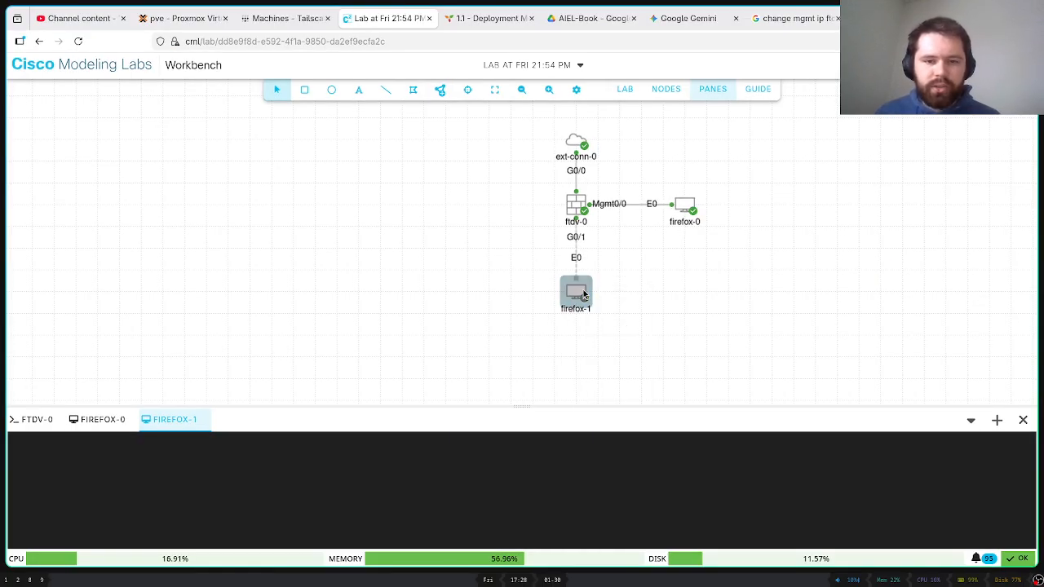
right_click(584, 292)
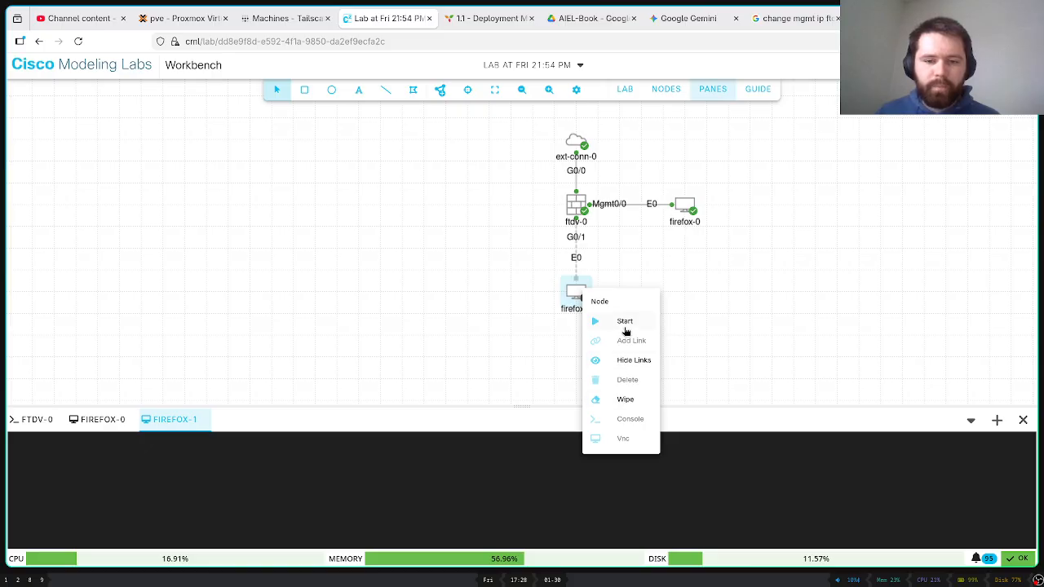
left_click(631, 406)
left_click(626, 360)
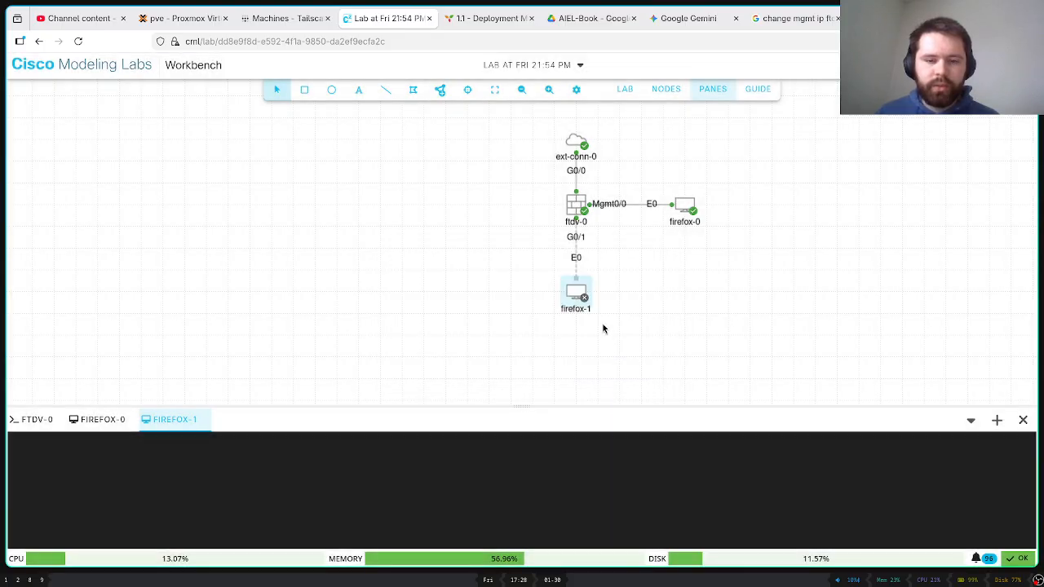
right_click(573, 296)
left_click(597, 323)
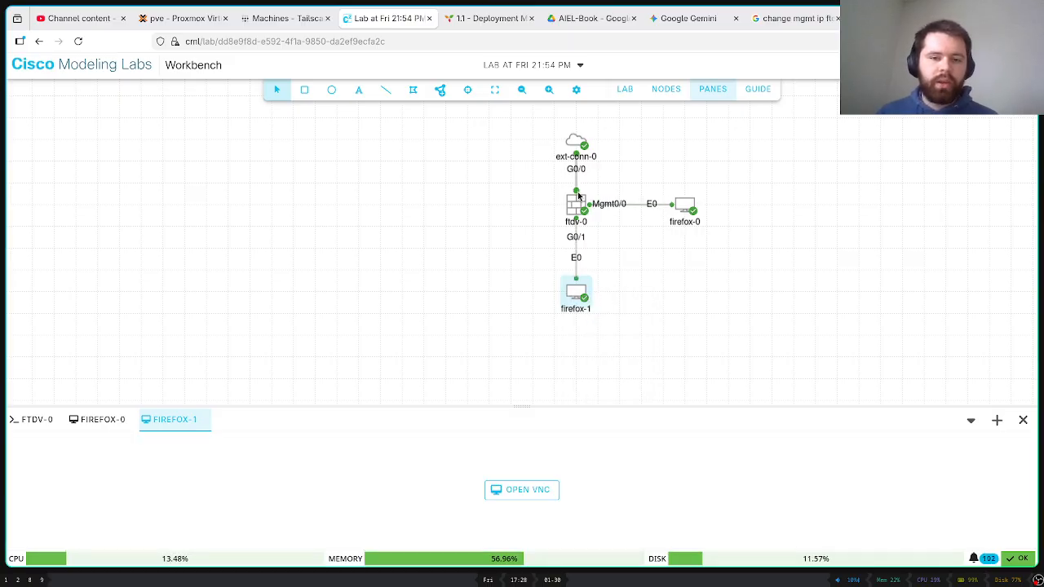
Open the firefox-0 session in full screen and bring up the firewall's CLI console
left_click(94, 421)
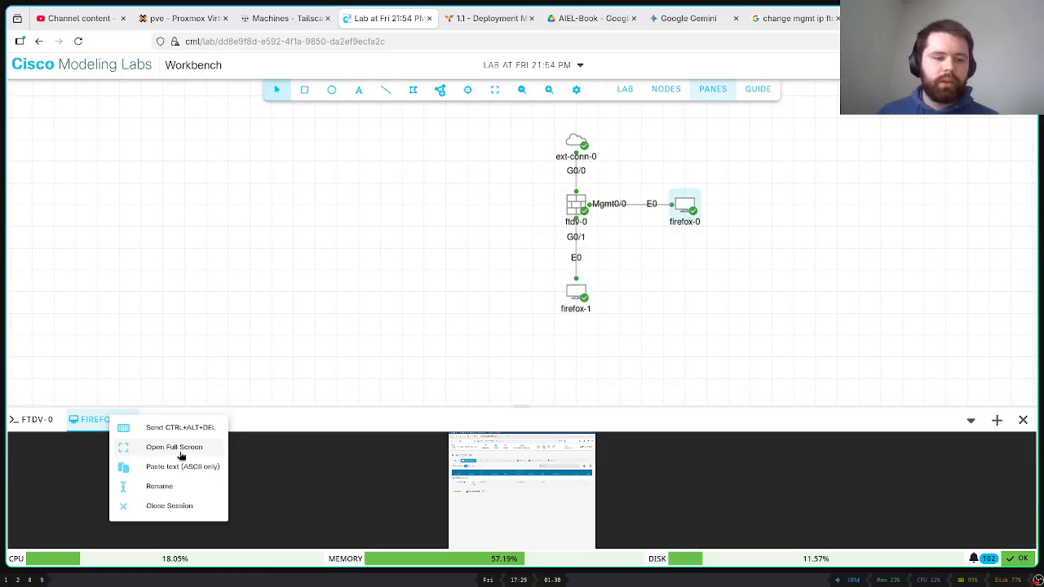
left_click(178, 452)
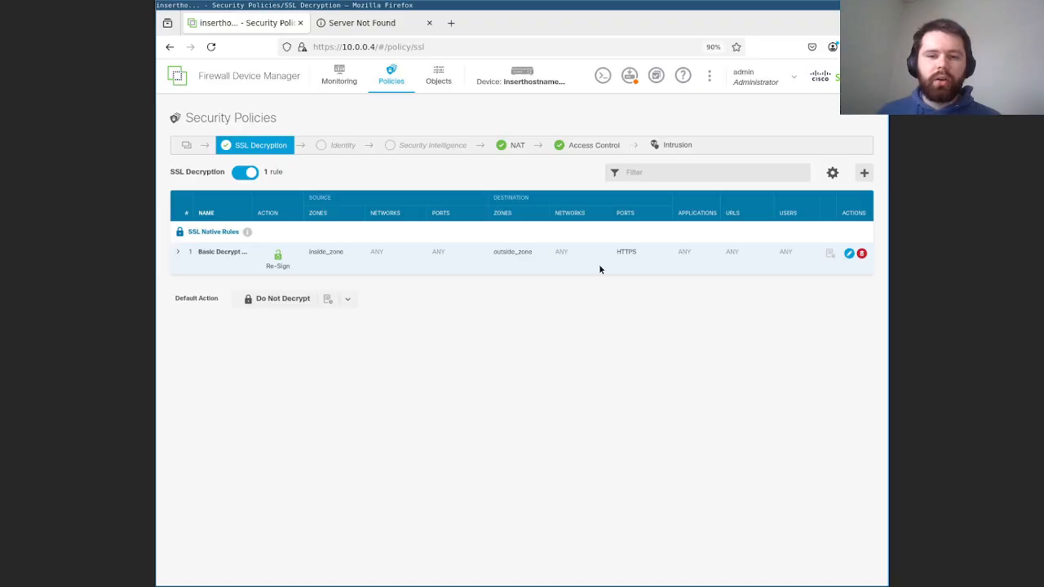
left_click(602, 79)
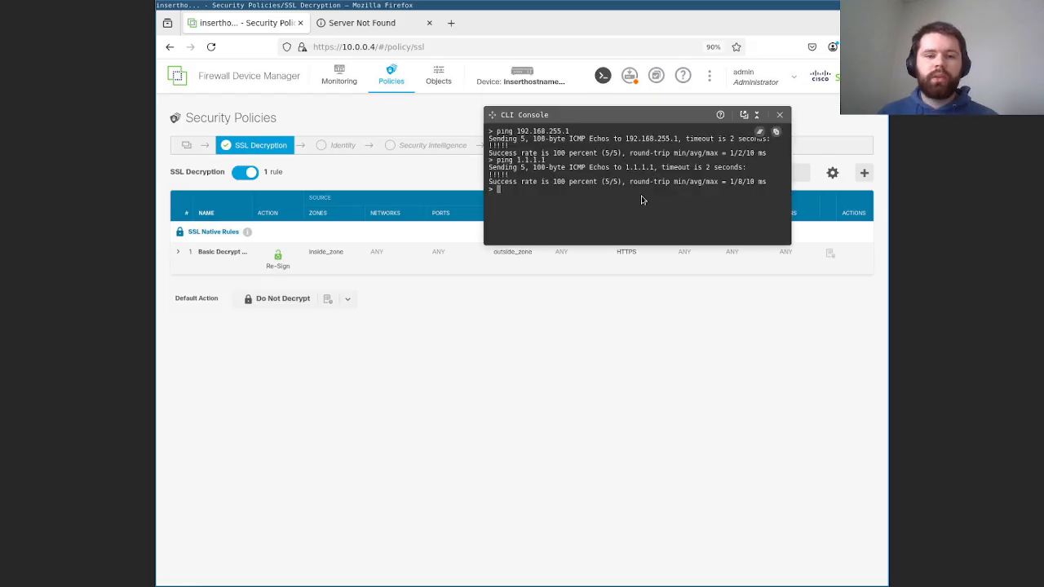
key("Return")
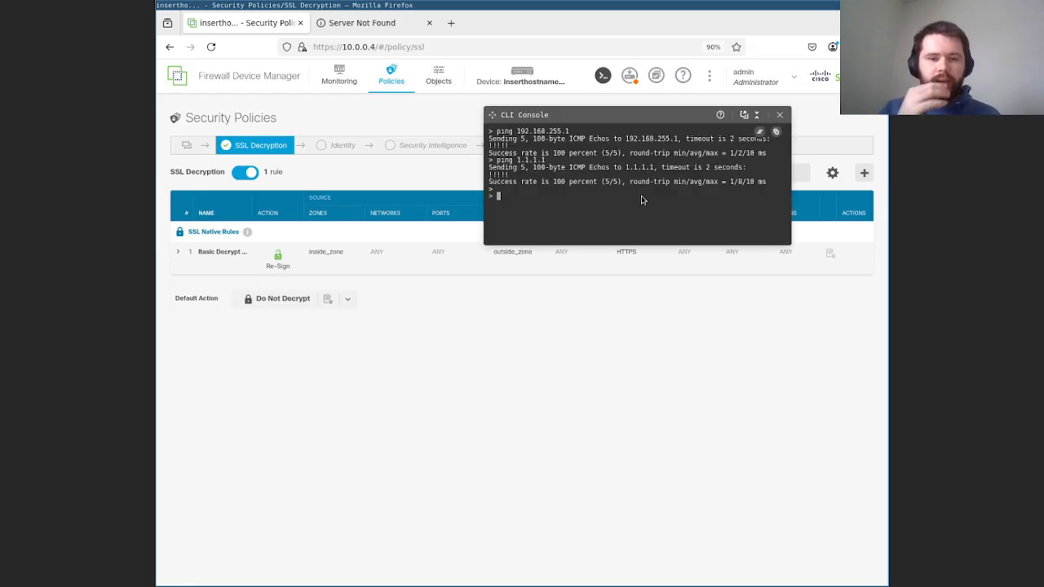
Display the help for the argument expected after packet-tracer input in the CLI console
type("packet-tracer ")
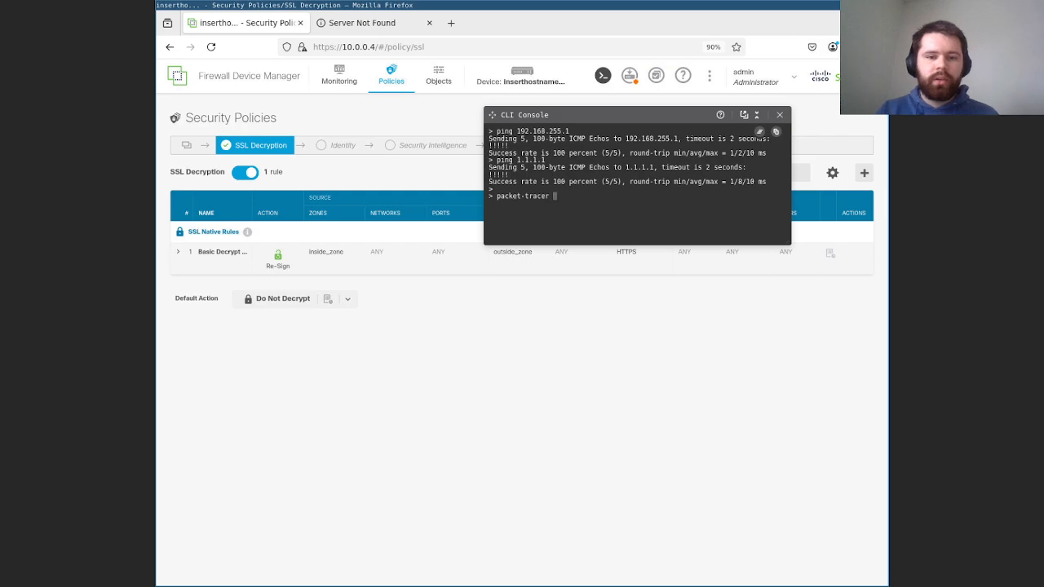
type("input")
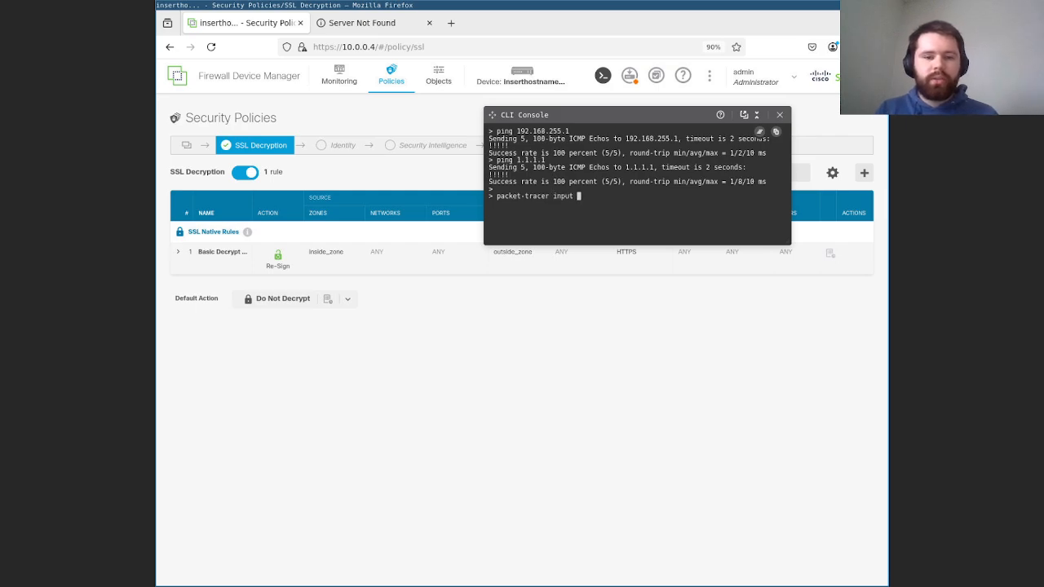
key("question")
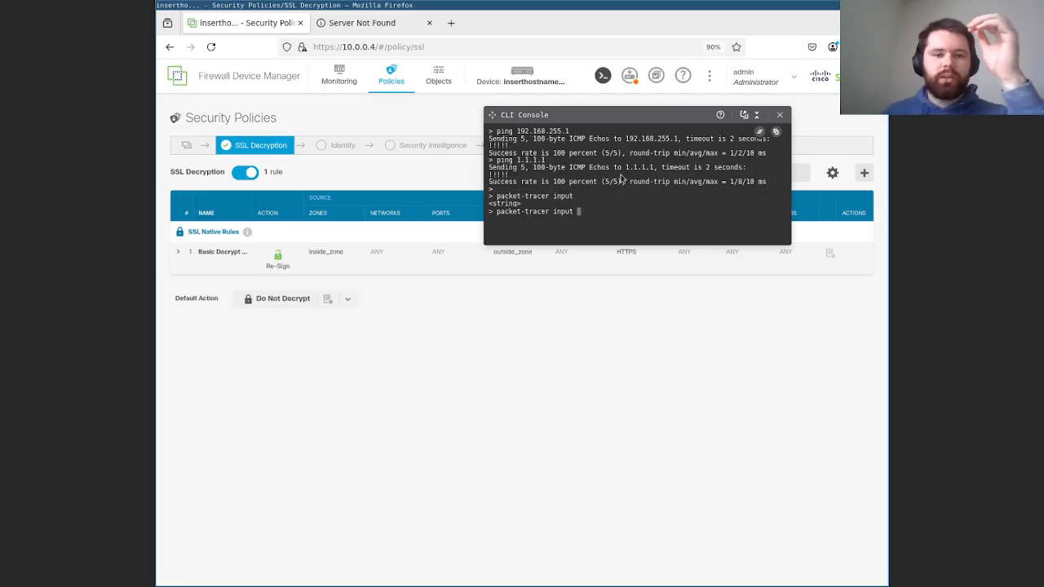
Close the CLI console and review the Destinations and SSL Decryption reports on the monitoring dashboard
left_click(338, 73)
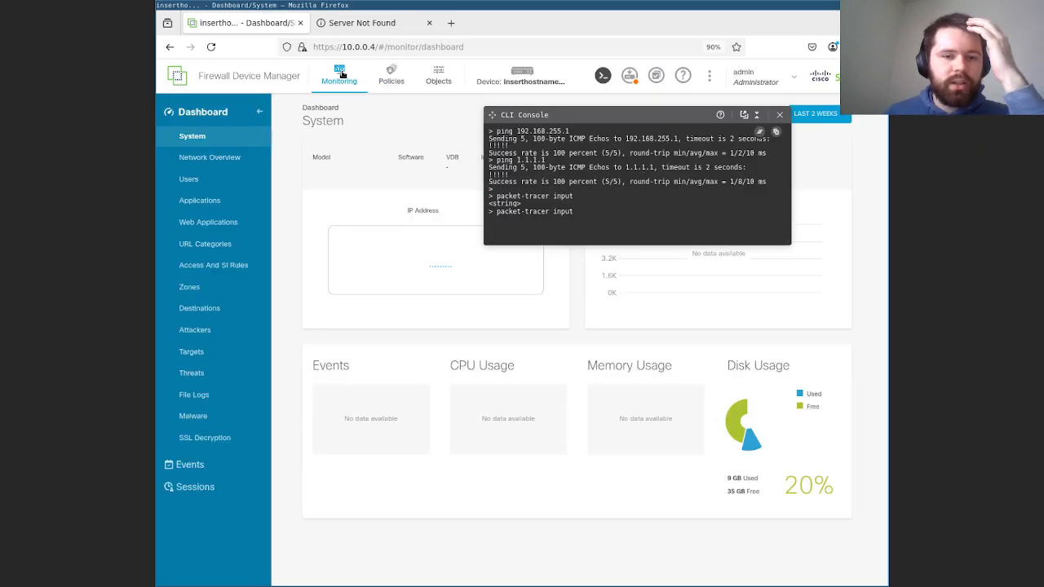
left_click(778, 114)
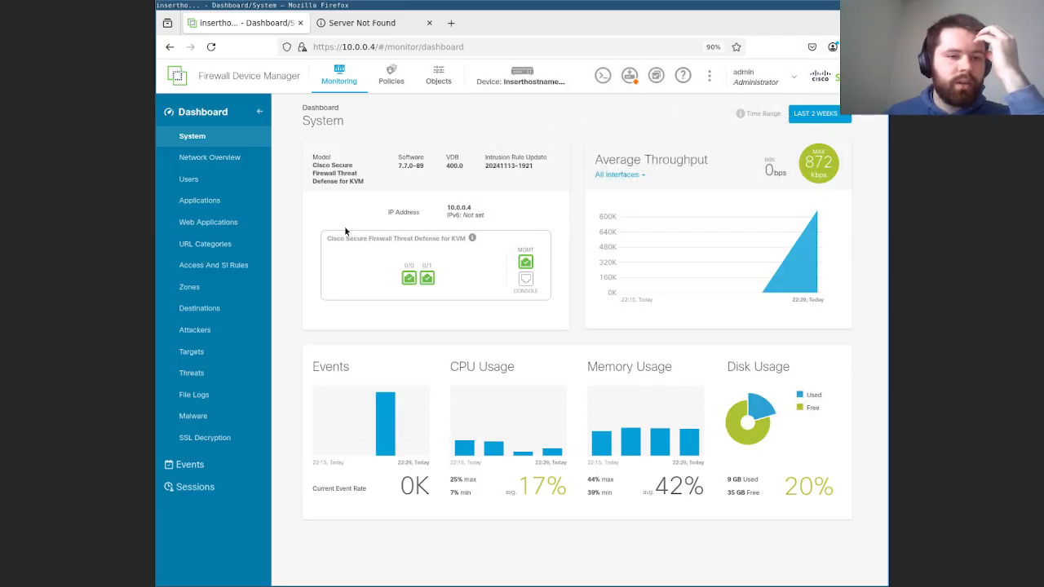
left_click(213, 320)
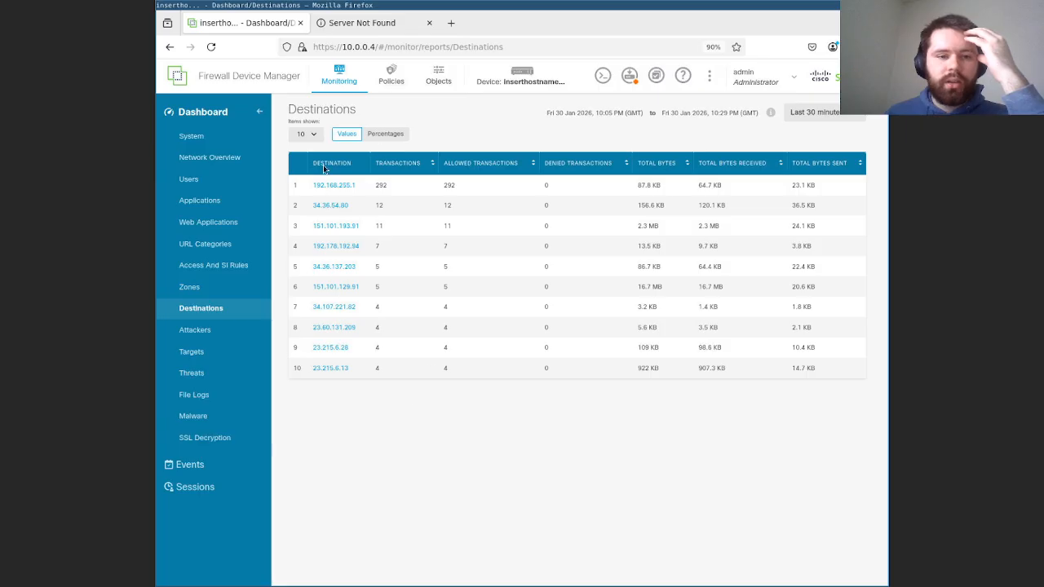
left_click(209, 448)
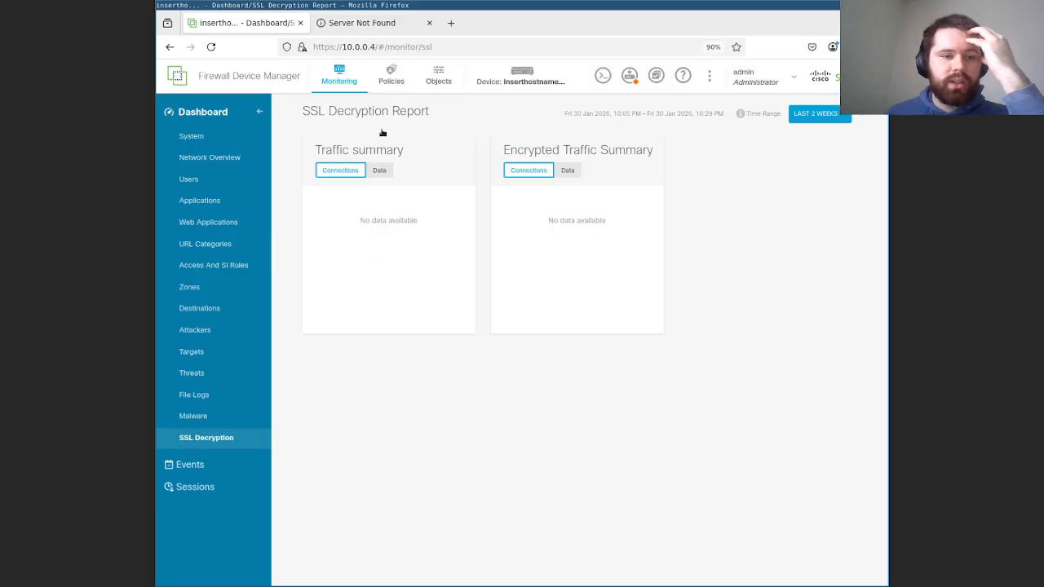
Change the action of the inside-to-outside access control rule to Allow
left_click(392, 79)
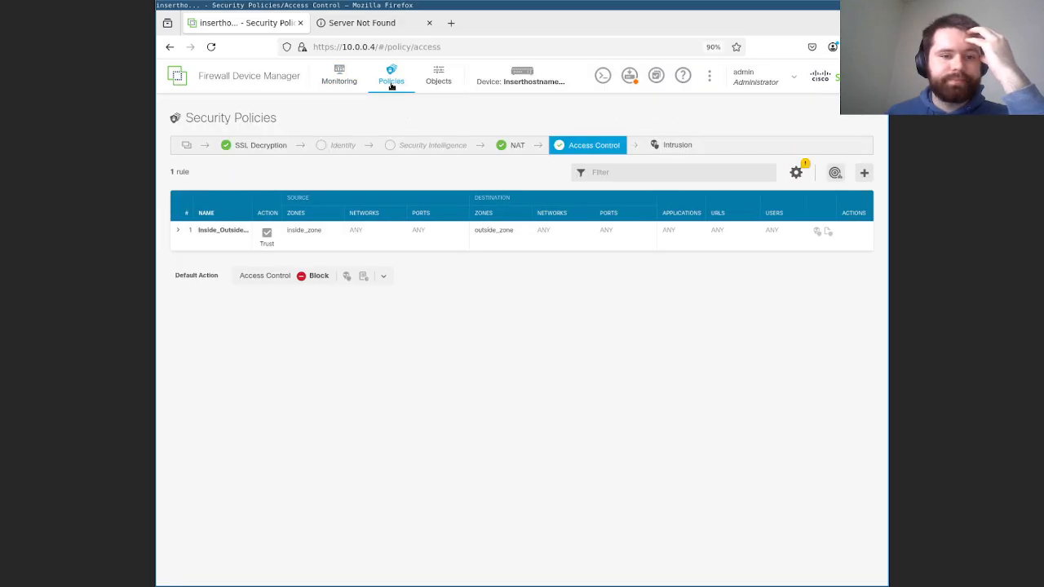
left_click(261, 144)
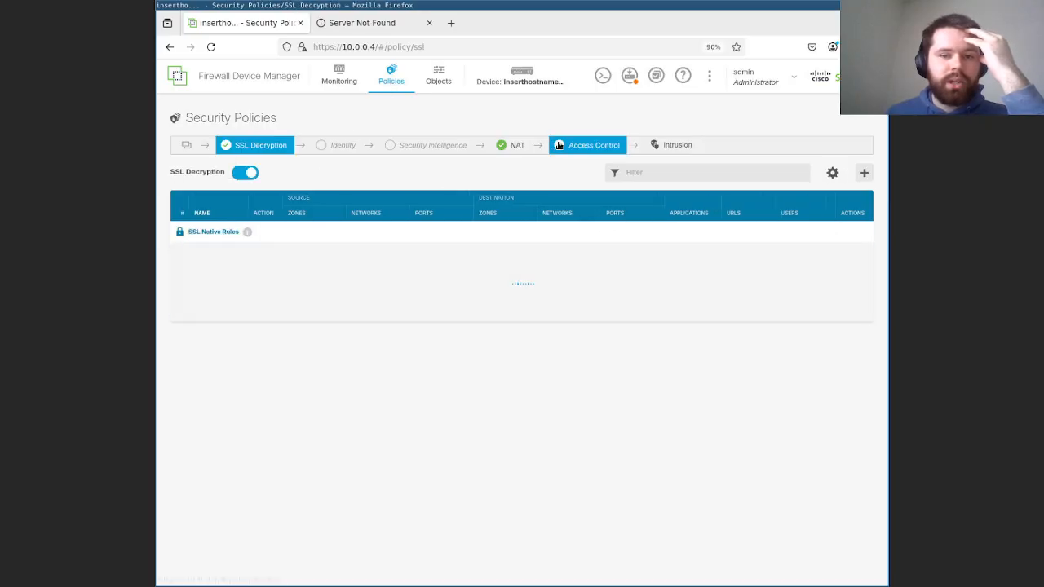
left_click(594, 145)
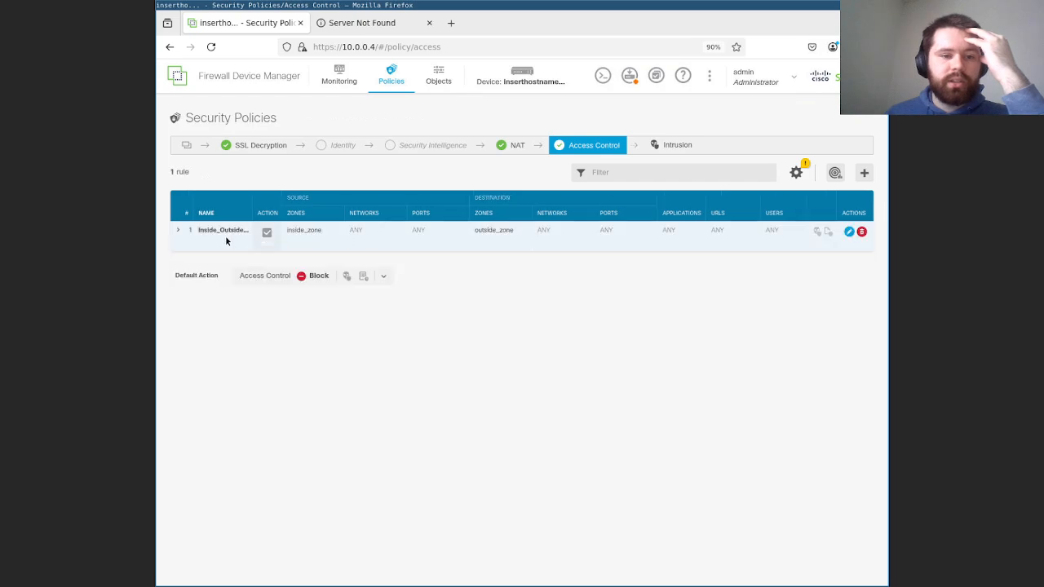
left_click(267, 235)
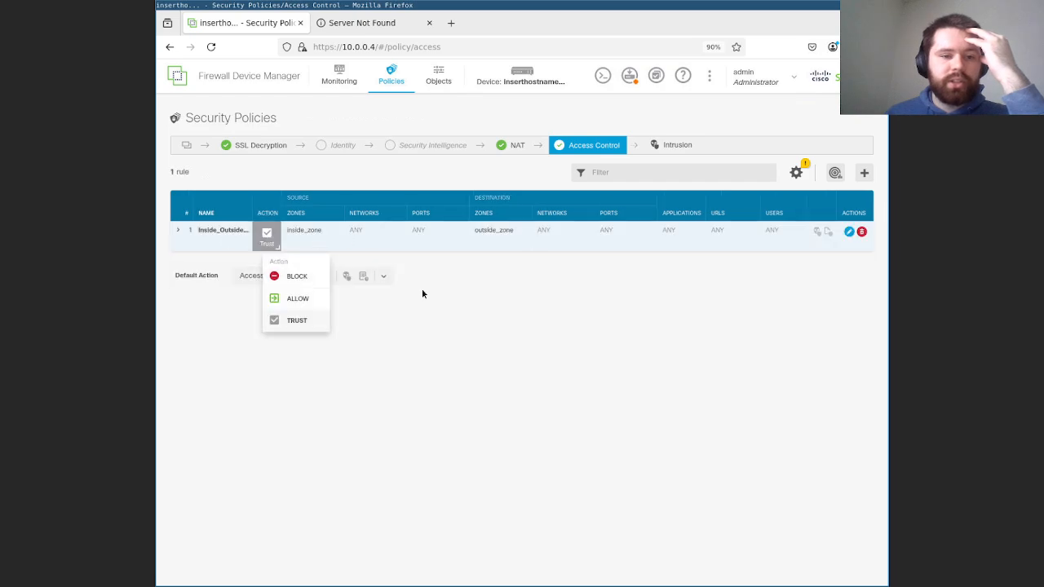
left_click(317, 298)
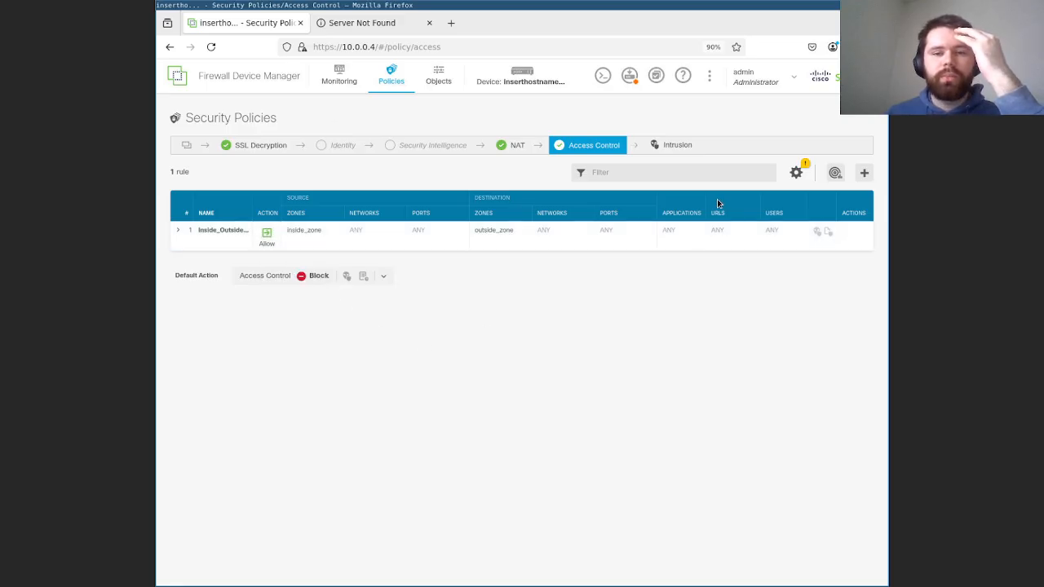
Deploy the pending changes to the firewall and review the list of changes being deployed
left_click(630, 79)
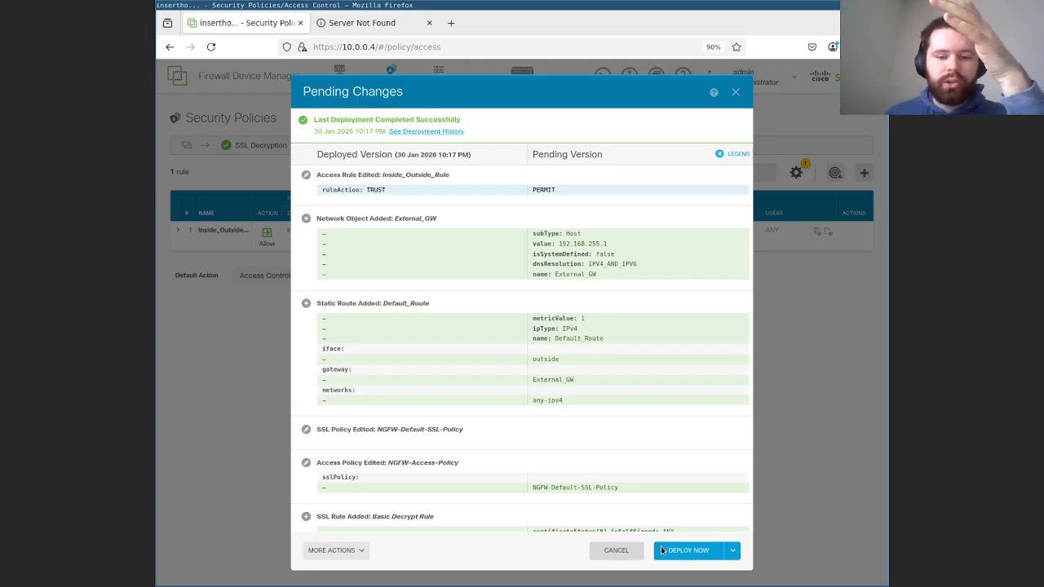
left_click(689, 551)
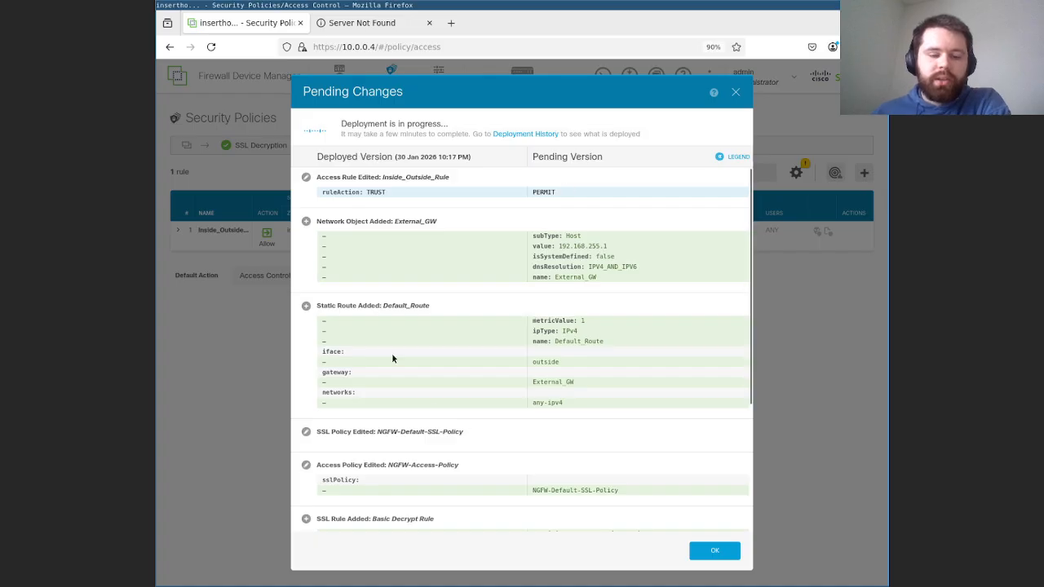
scroll(411, 259, "down", 1)
scroll(411, 259, "down", 3)
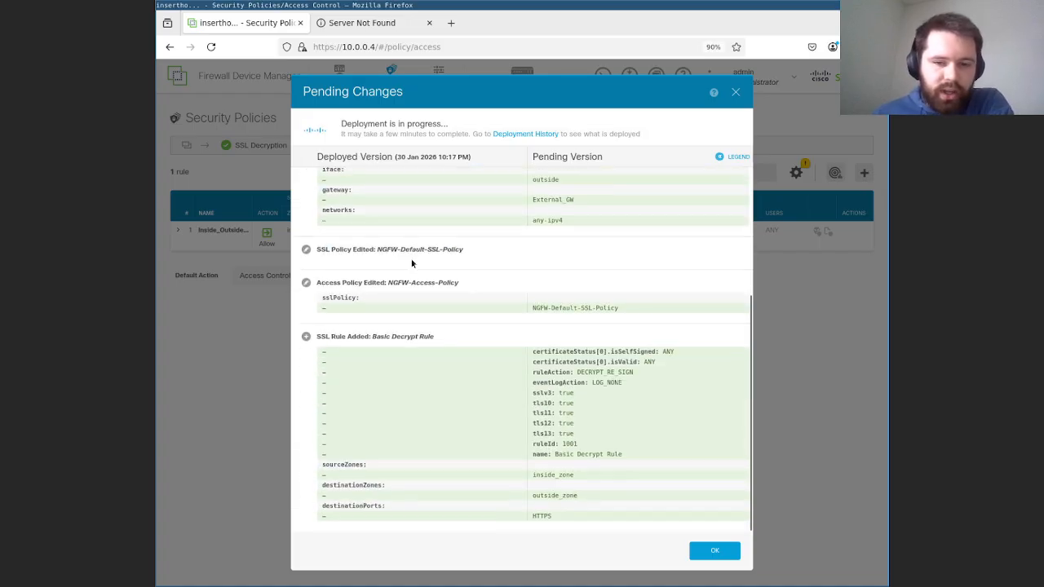
scroll(412, 263, "up", 3)
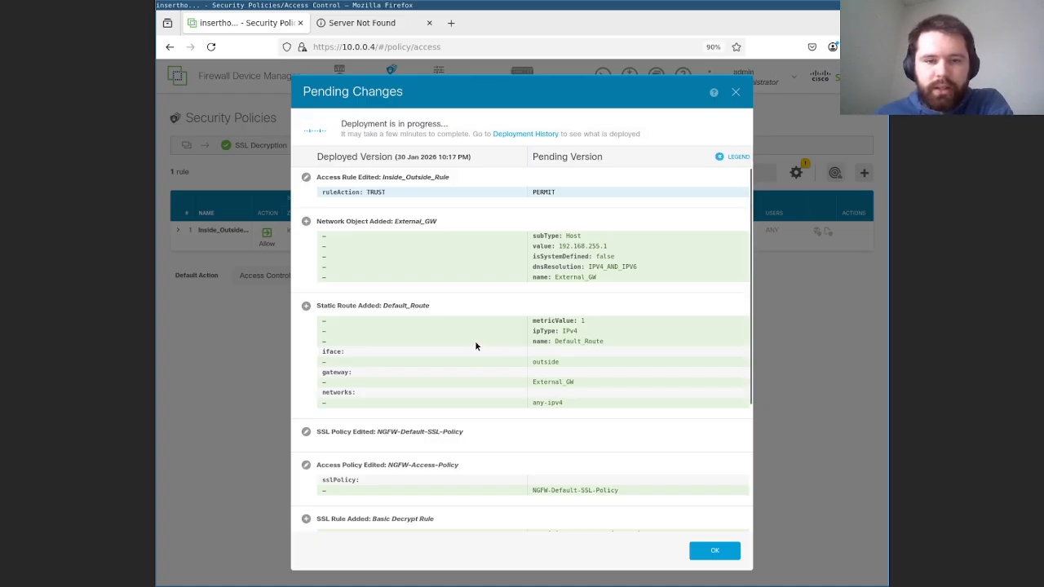
View the deployment history and check the progress of the running deployment
left_click(530, 136)
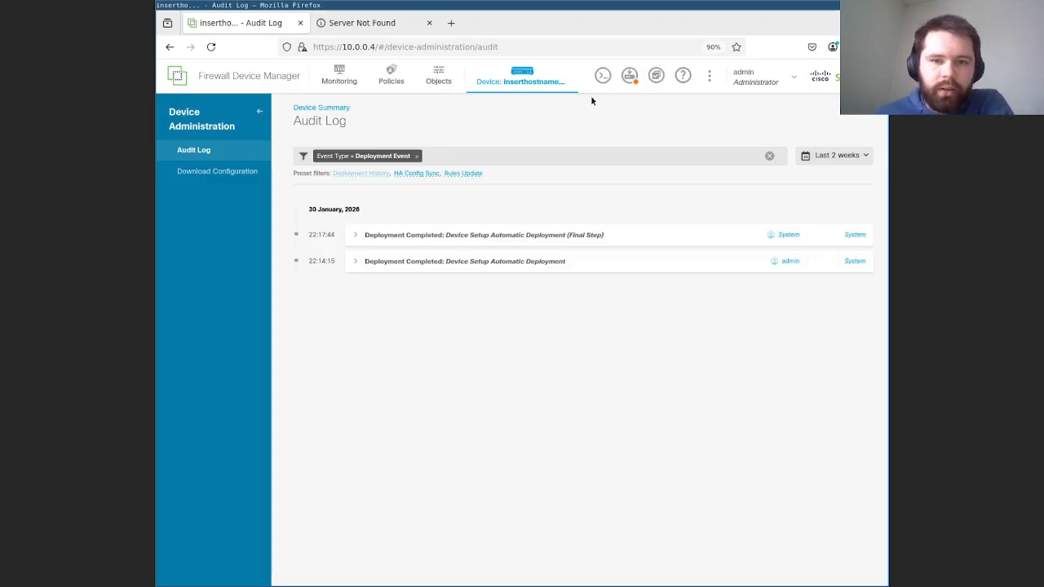
left_click(629, 75)
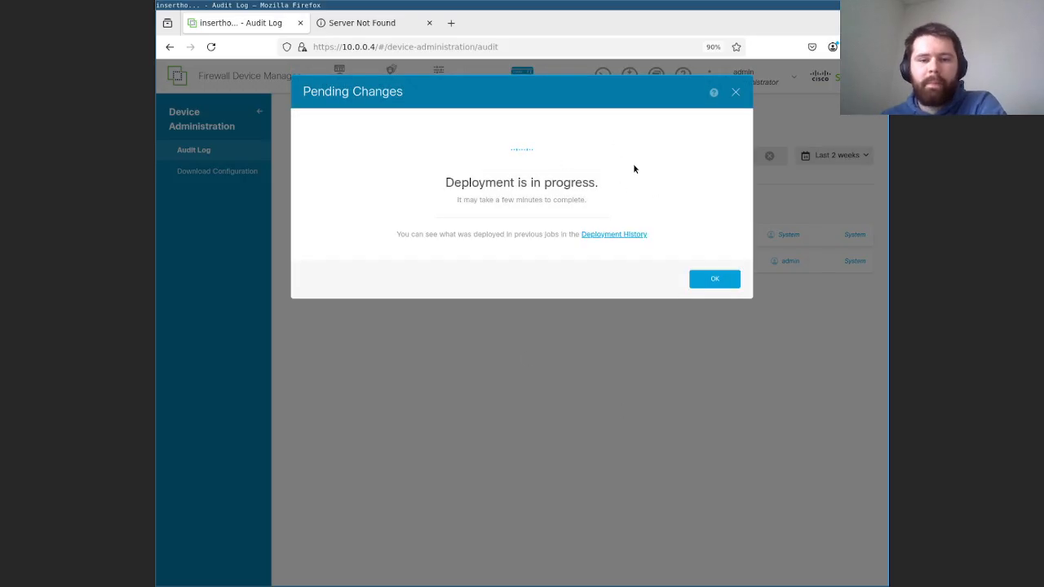
left_click(735, 95)
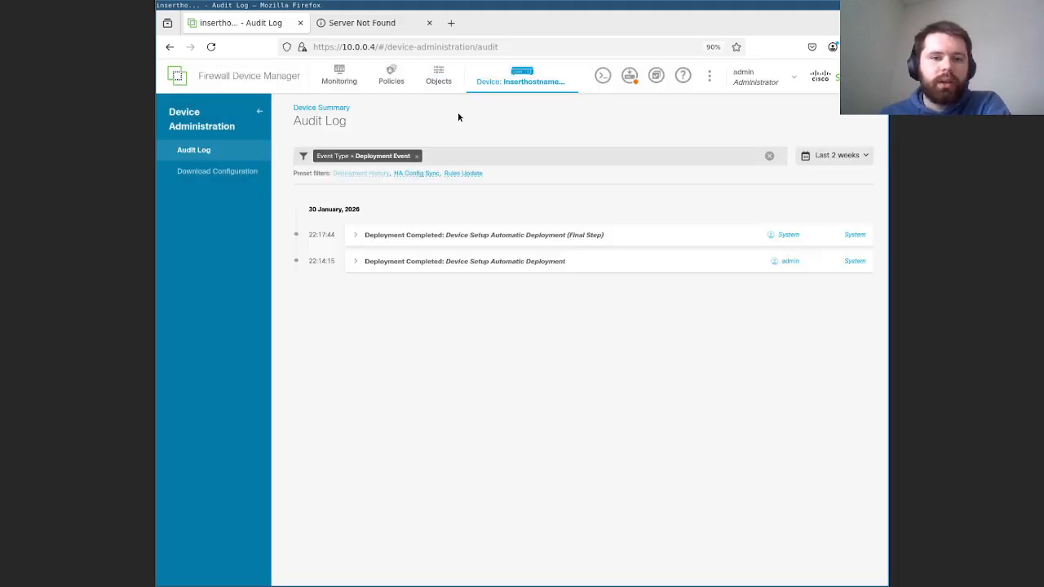
Open the SSL Decryption policy and examine the default action's connection logging options and the Basic Decrypt Rule's diagram
left_click(392, 80)
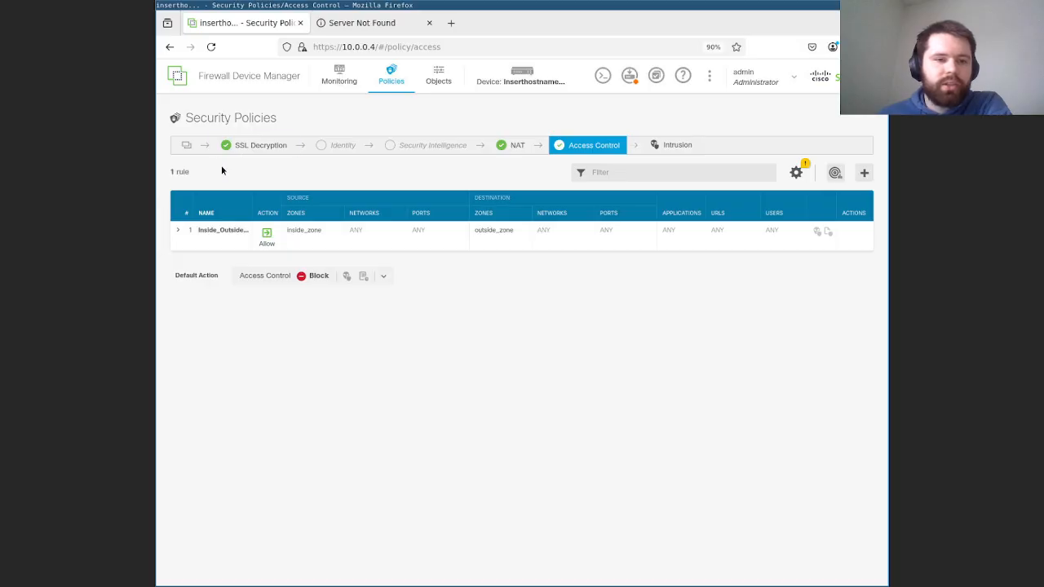
left_click(254, 146)
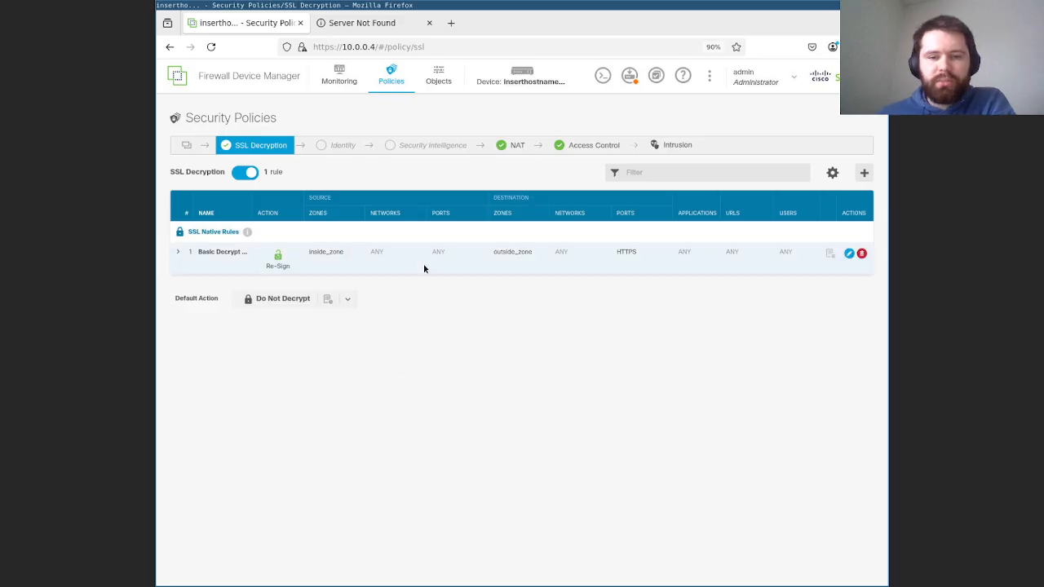
left_click(266, 305)
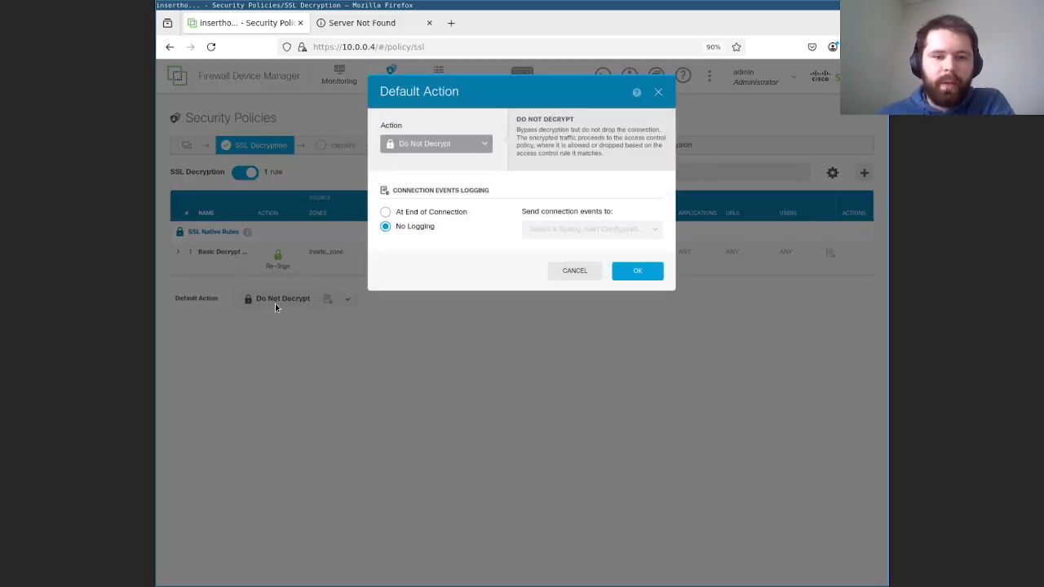
left_click(458, 215)
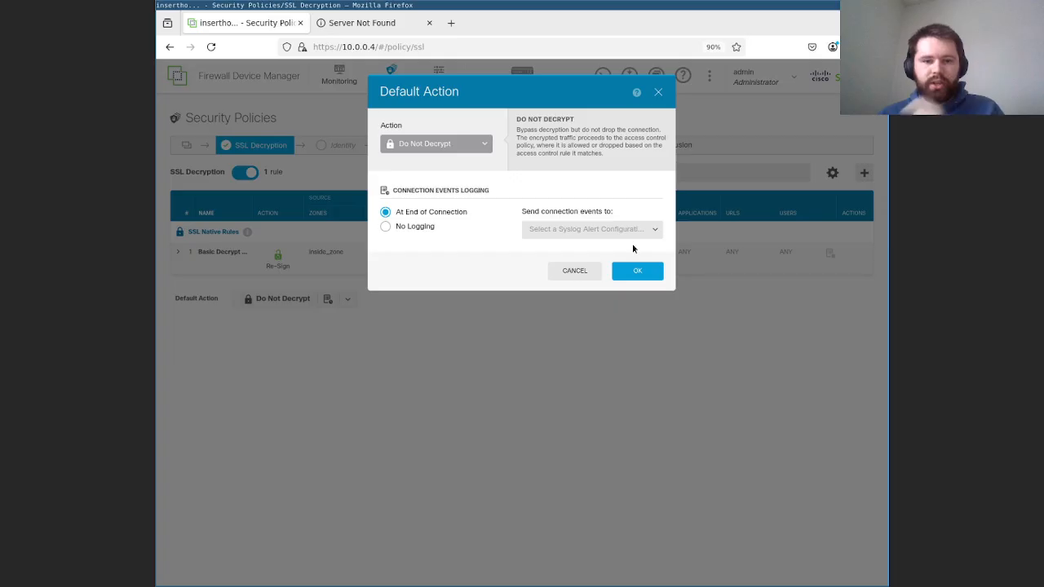
left_click(388, 228)
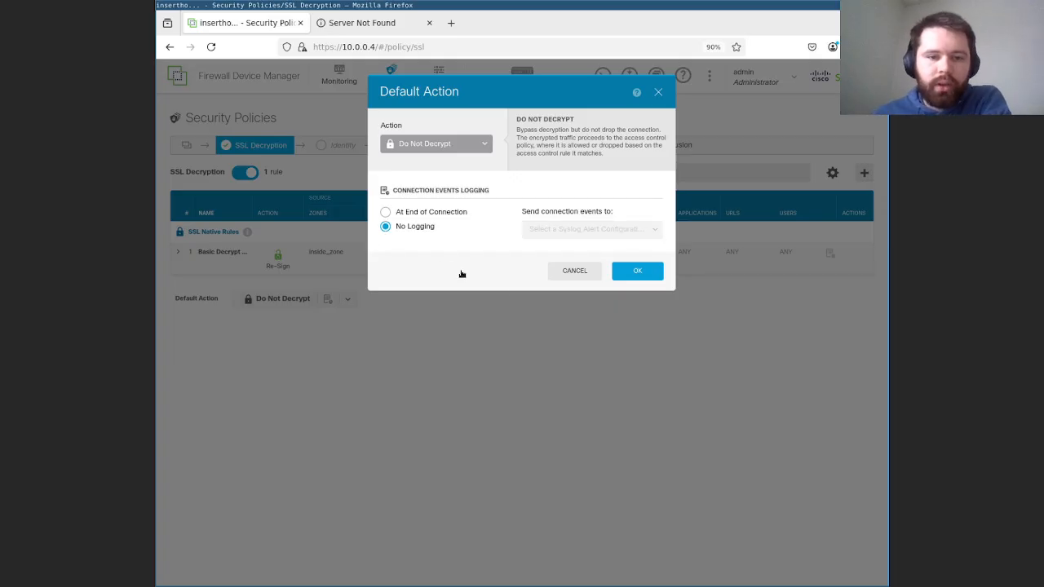
left_click(568, 272)
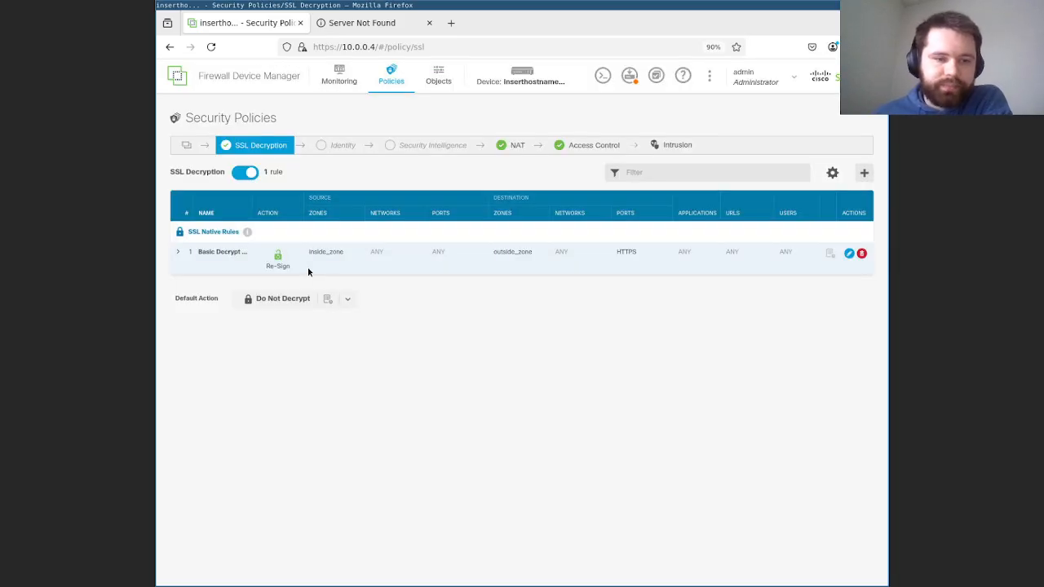
left_click(179, 254)
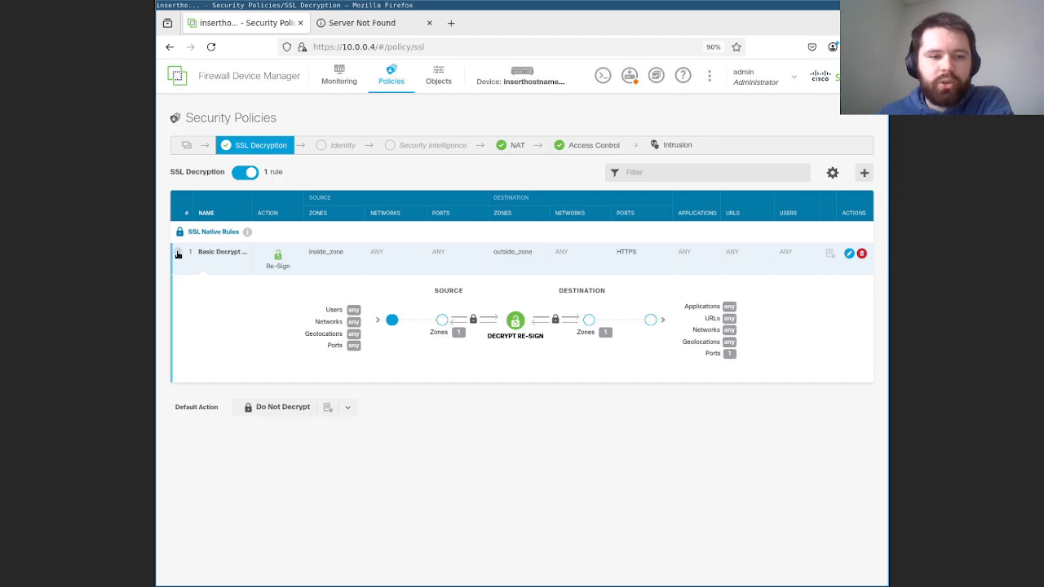
left_click(178, 253)
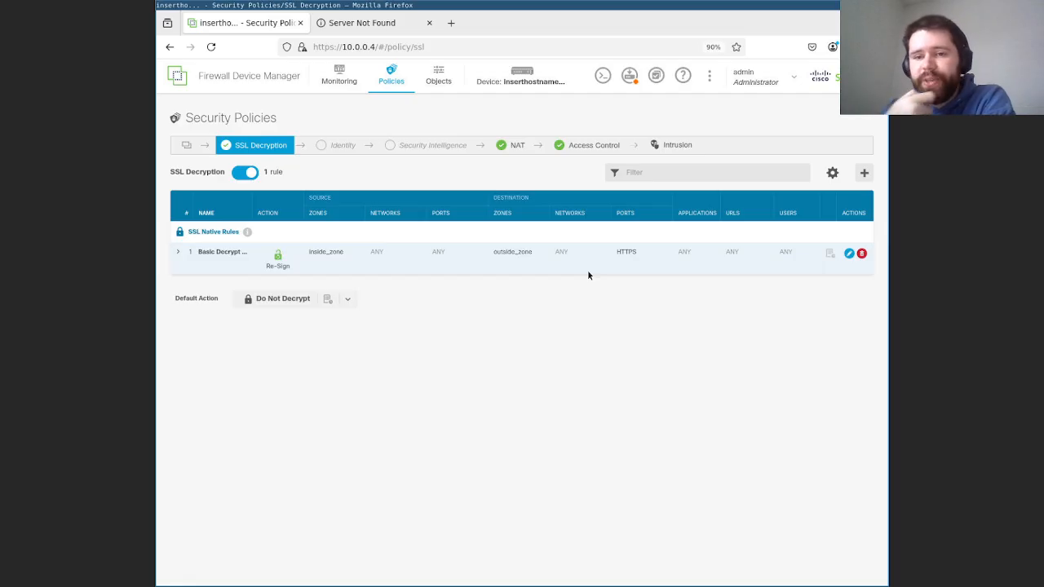
Start a new SSL decryption rule with the action Do Not Decrypt
left_click(862, 175)
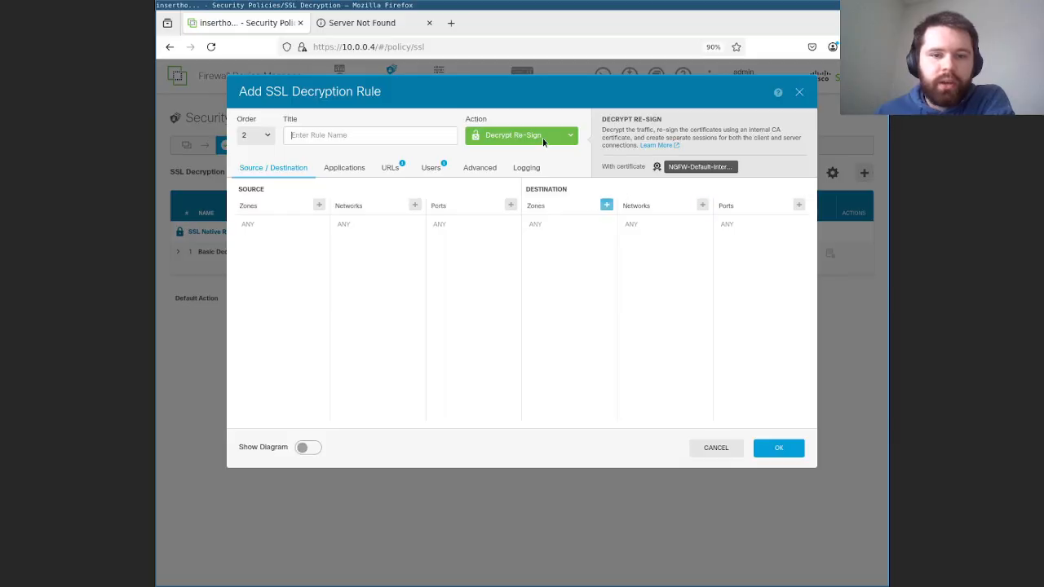
left_click(543, 142)
left_click(496, 247)
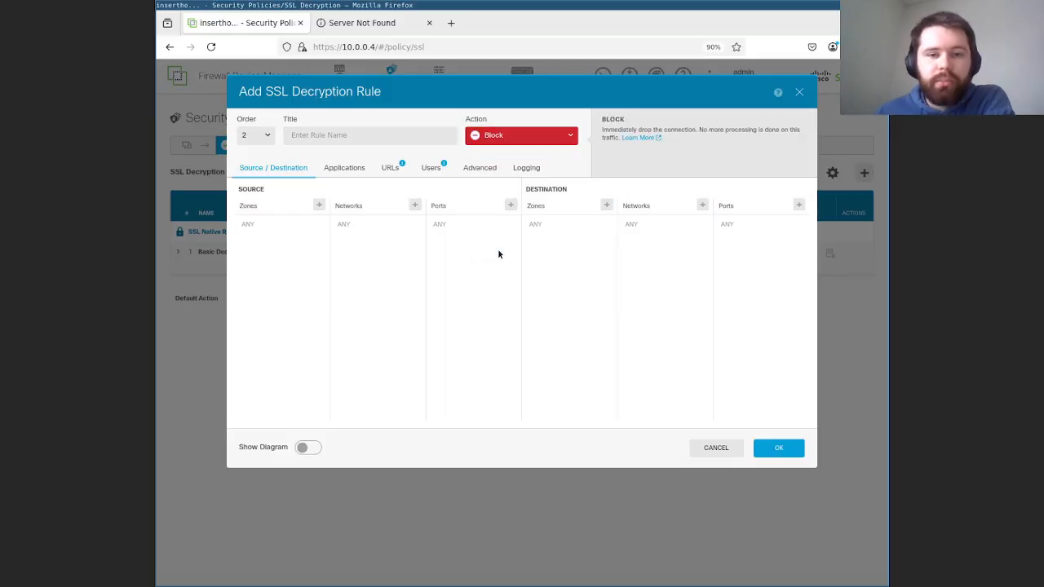
left_click(486, 135)
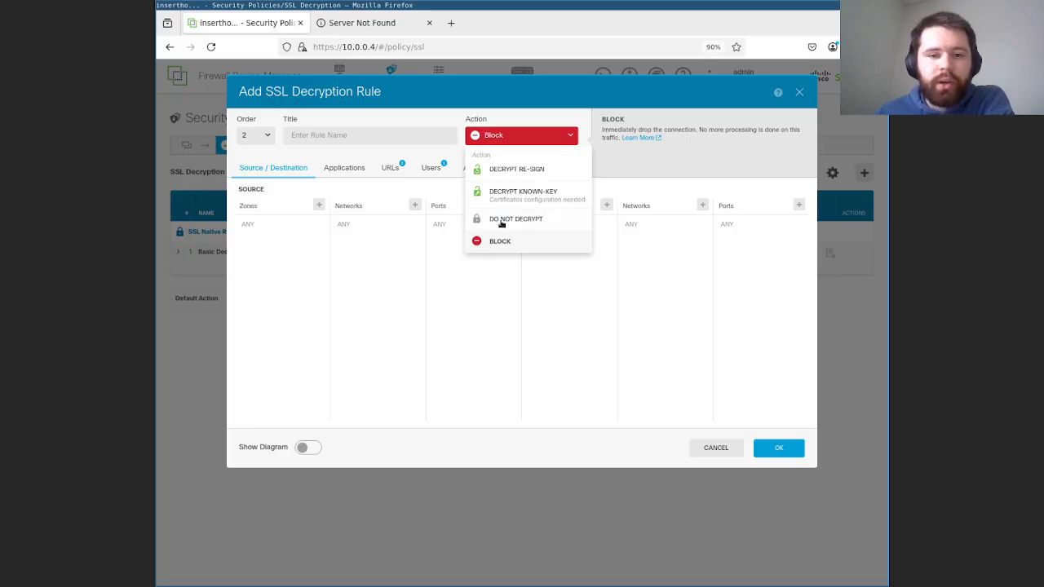
left_click(501, 222)
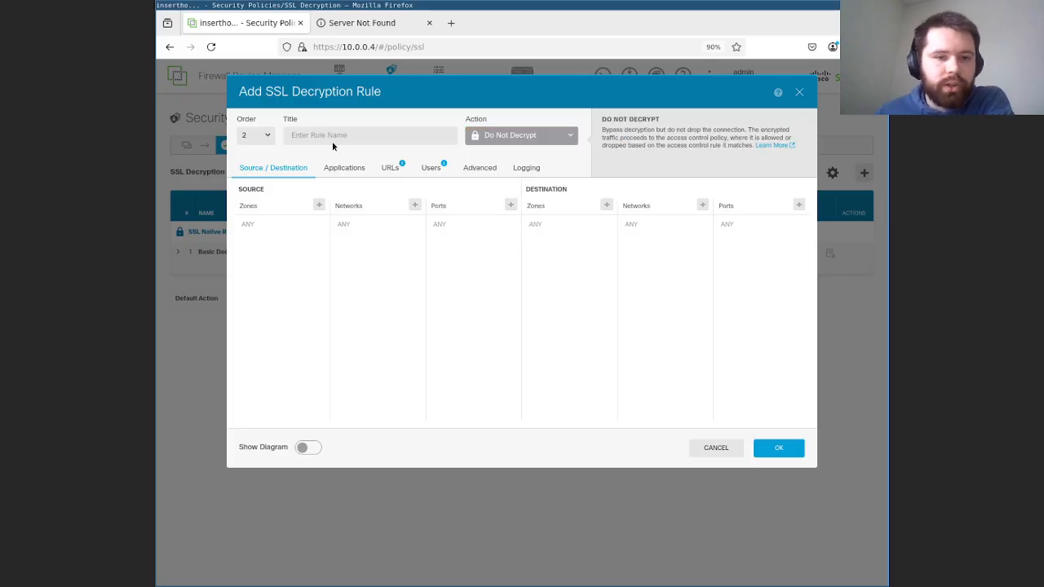
Set the new rule's source zone to inside_zone and its destination zone to outside_zone
left_click(318, 205)
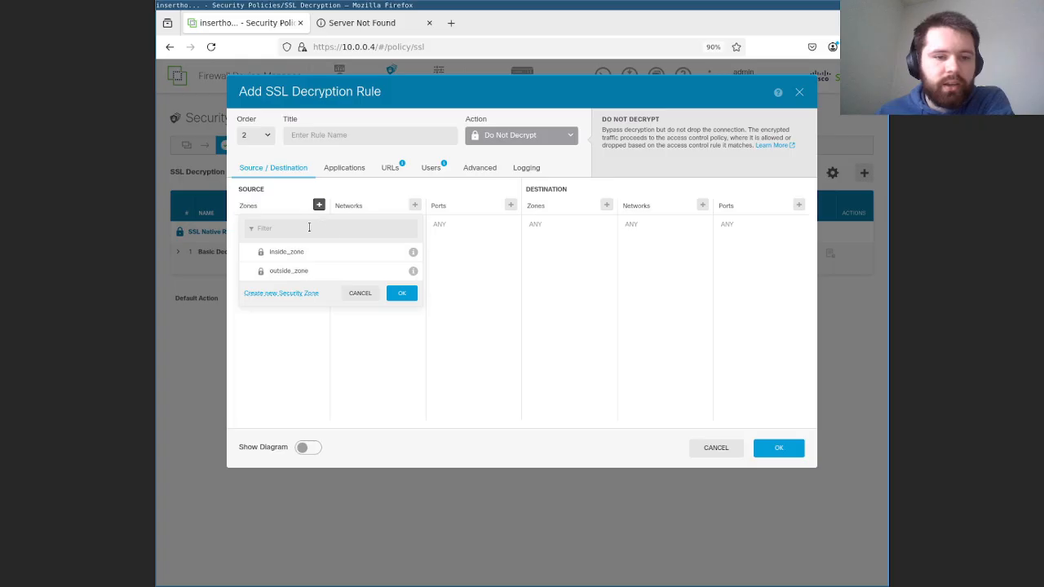
left_click(350, 251)
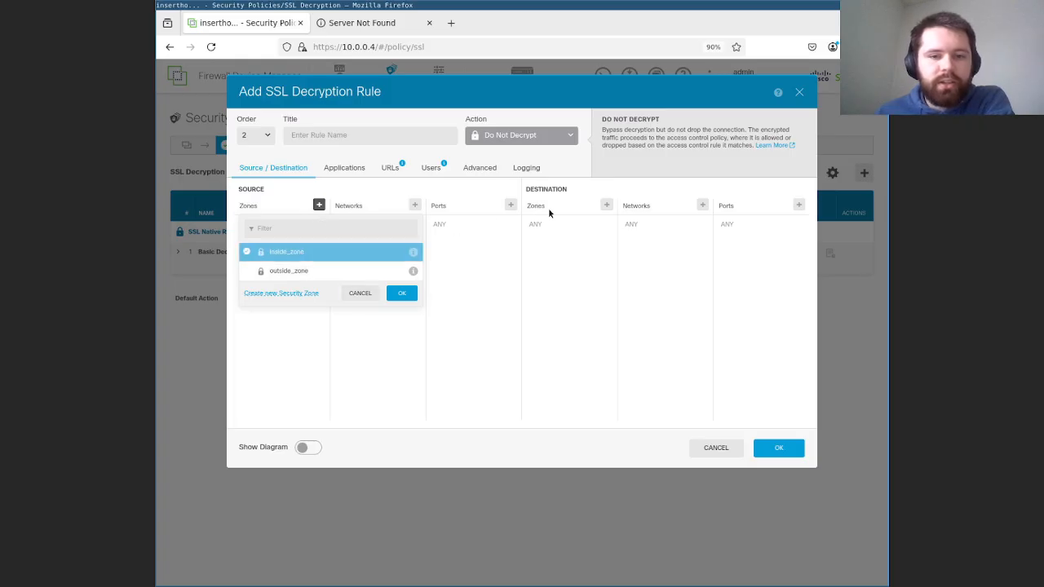
left_click(401, 292)
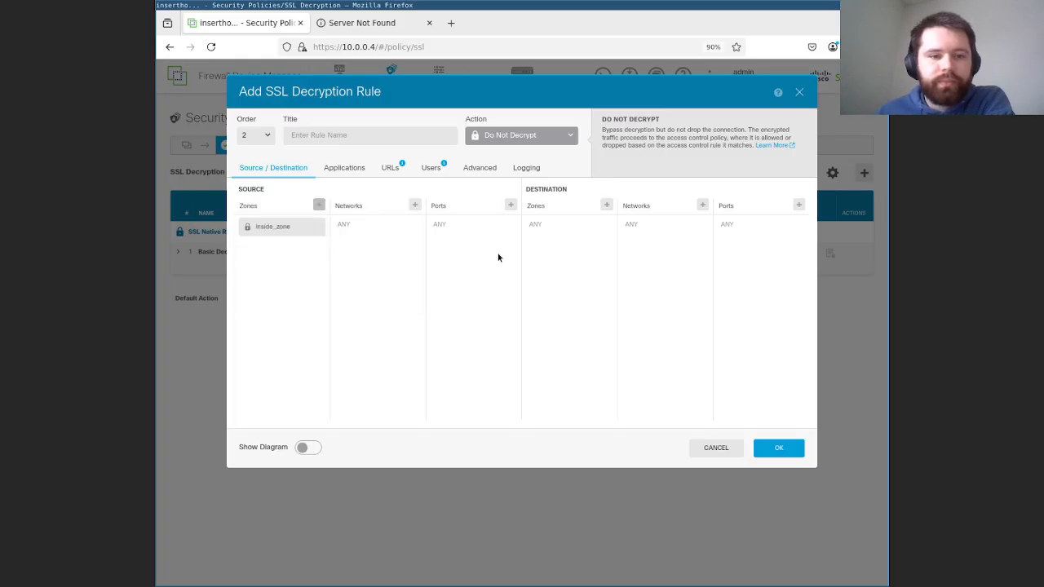
left_click(606, 205)
left_click(578, 272)
left_click(689, 293)
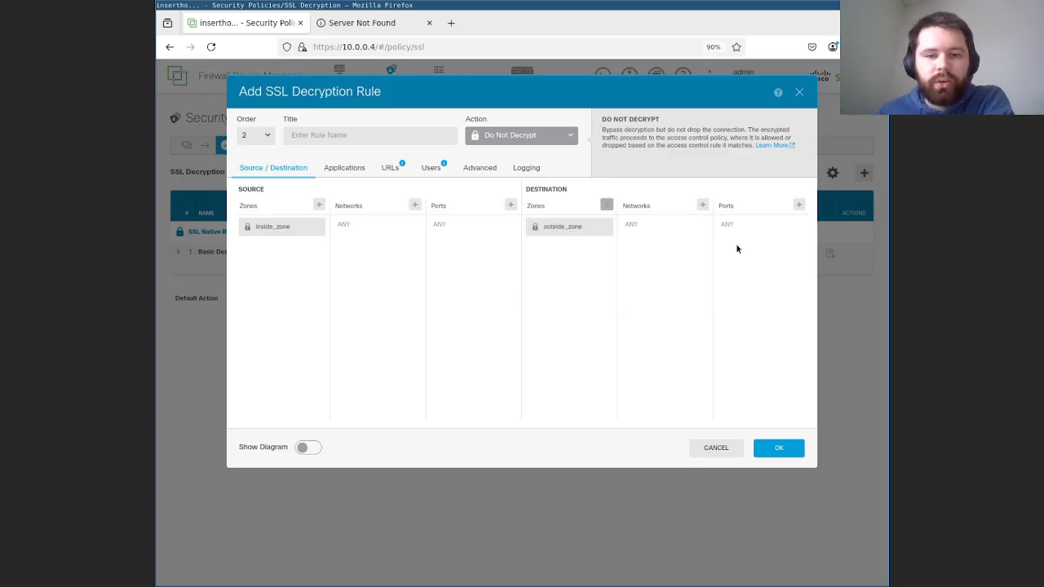
Enter chase.com as the URL to check in the new SSL decryption rule's URL category lookup
left_click(394, 170)
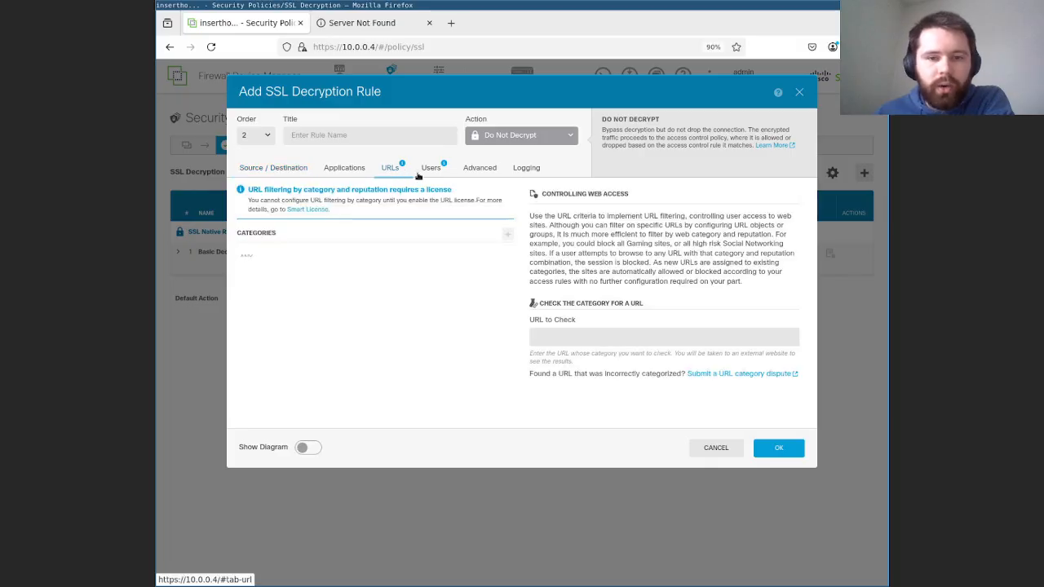
left_click(658, 334)
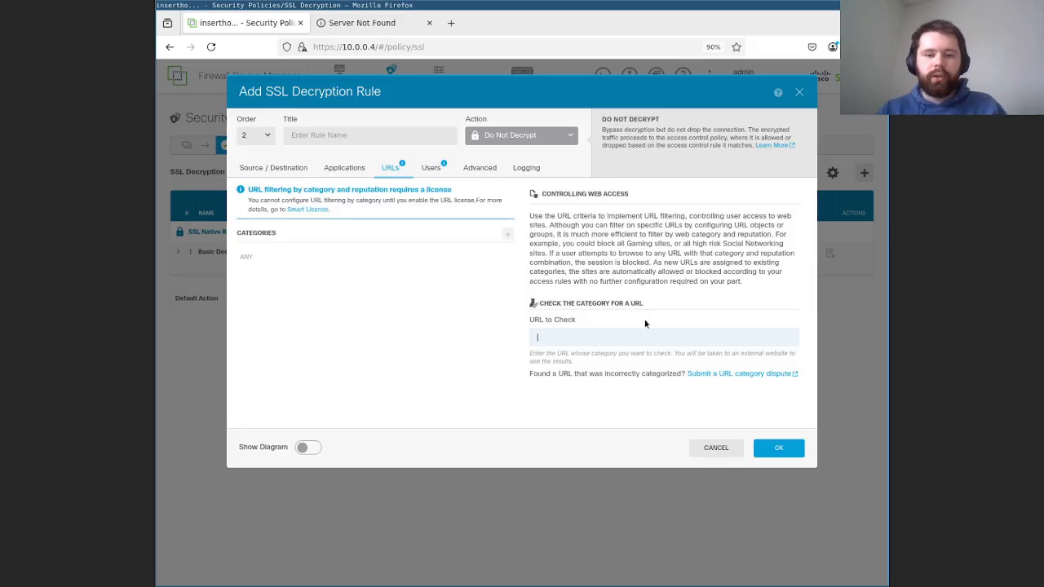
type("chase.com")
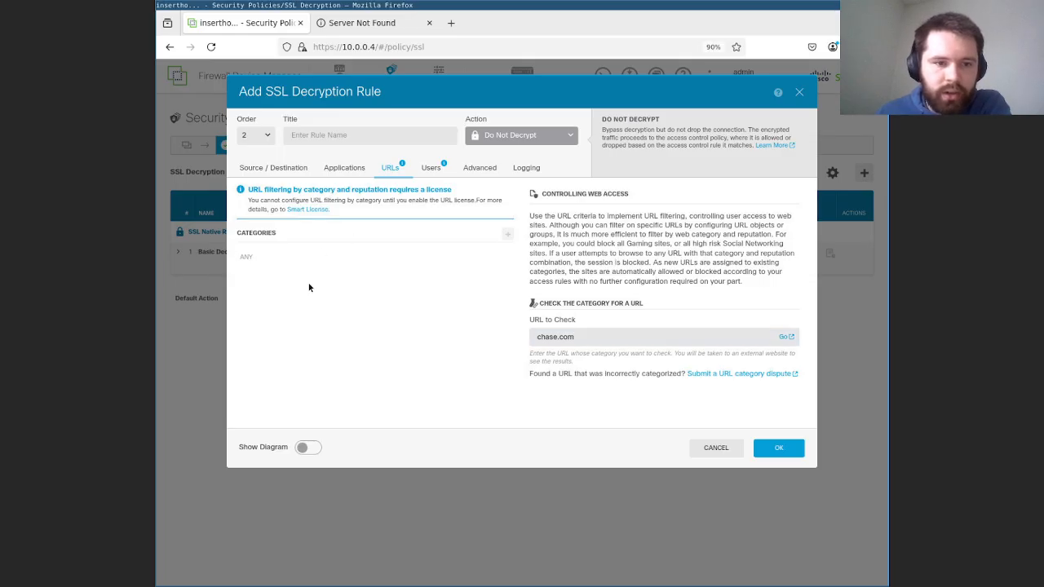
Add the Chase application to the rule's application criteria and remove it again
left_click(362, 170)
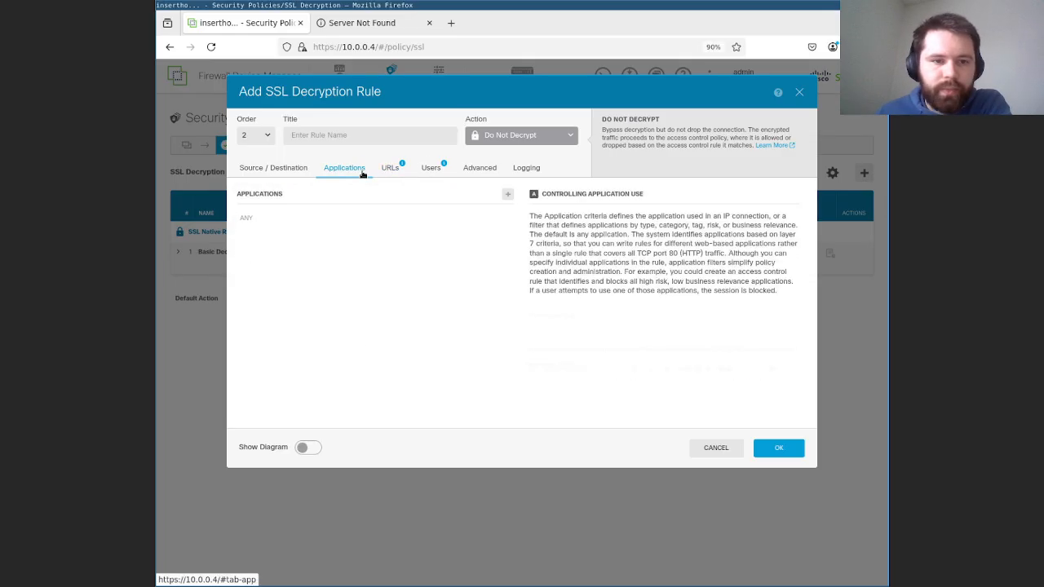
left_click(507, 193)
left_click(361, 224)
type("c")
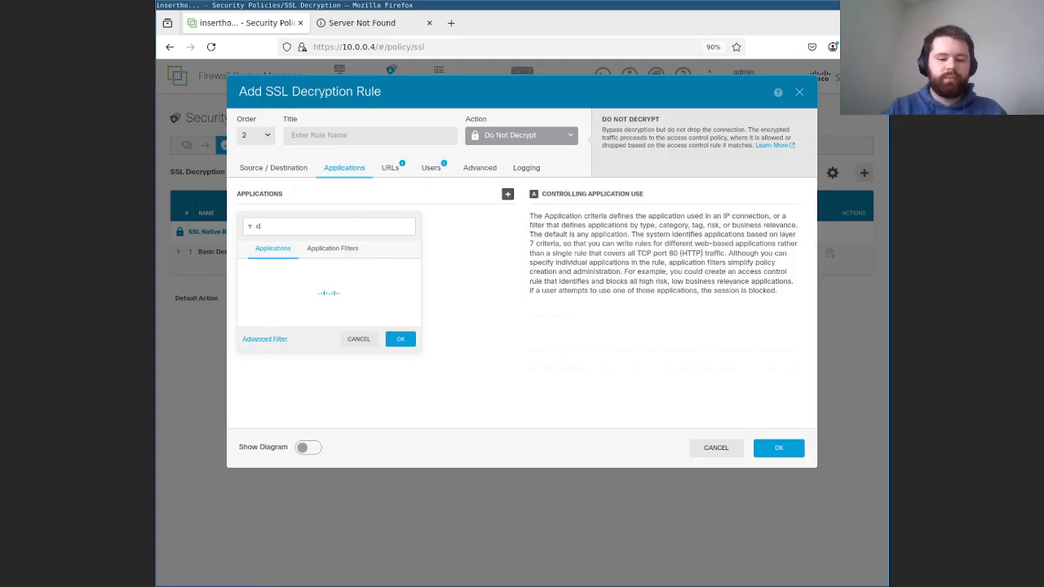
type("hase")
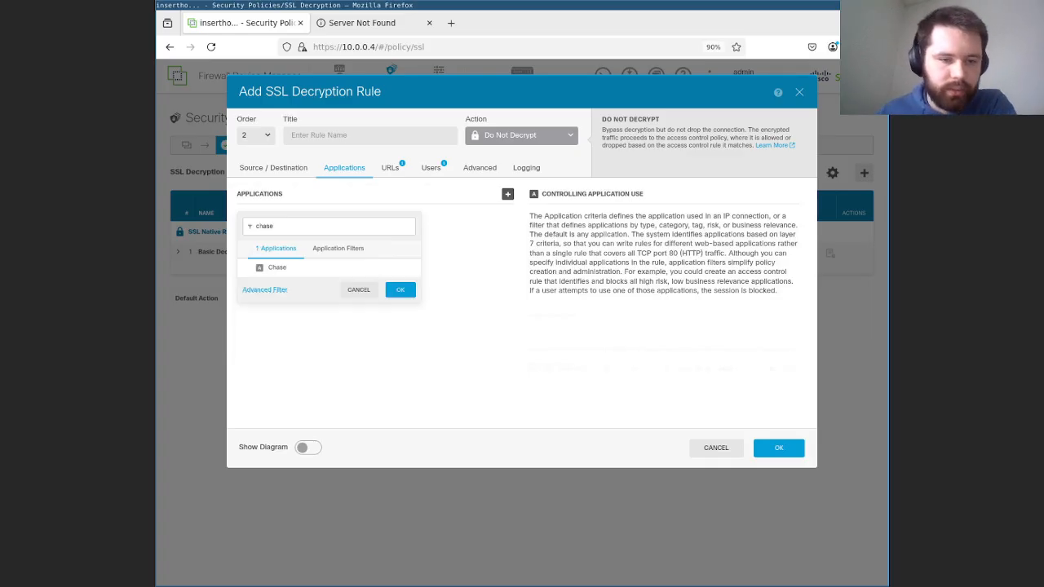
left_click(311, 272)
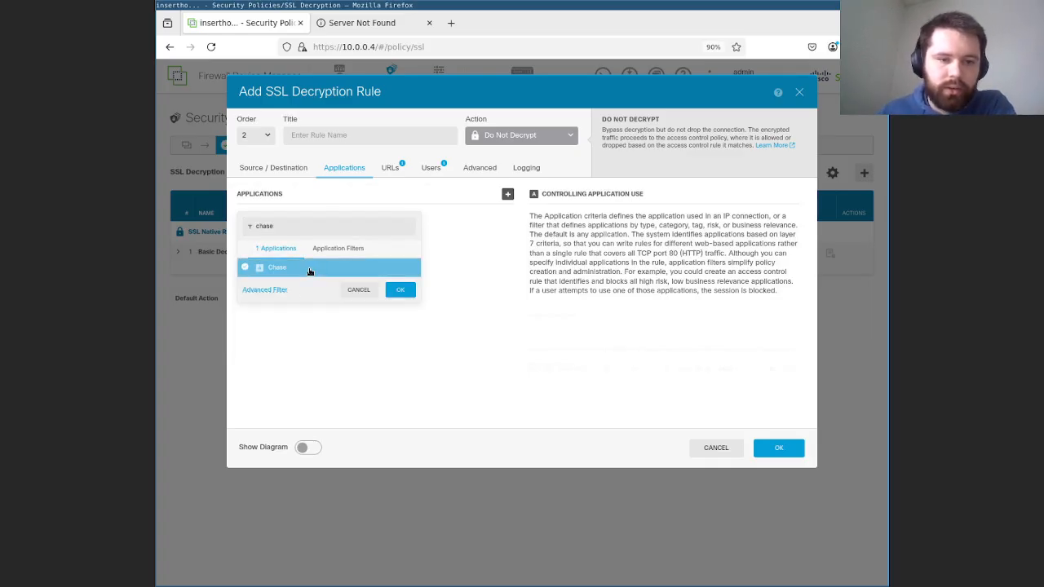
left_click(384, 289)
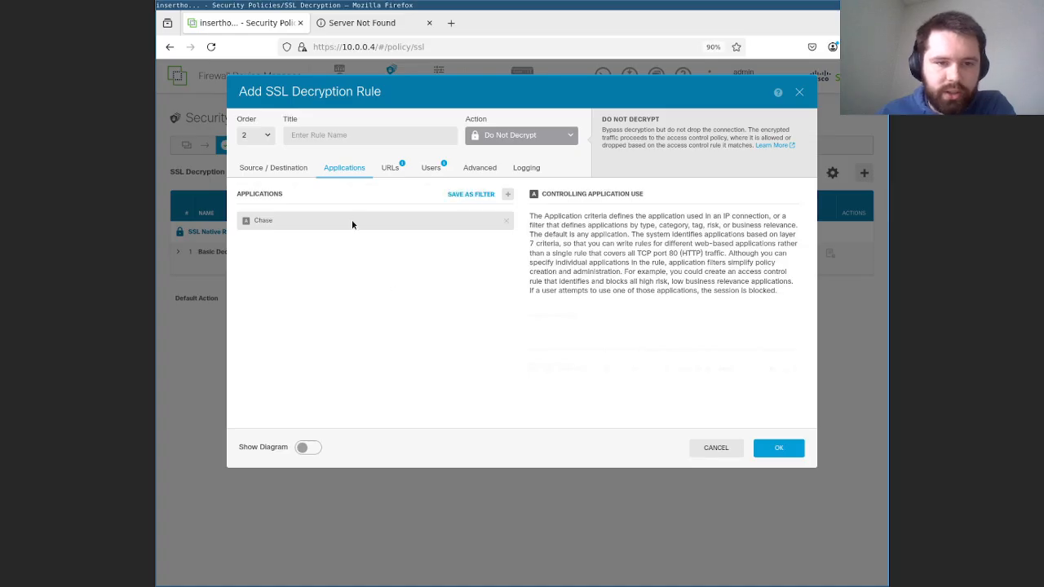
left_click(506, 221)
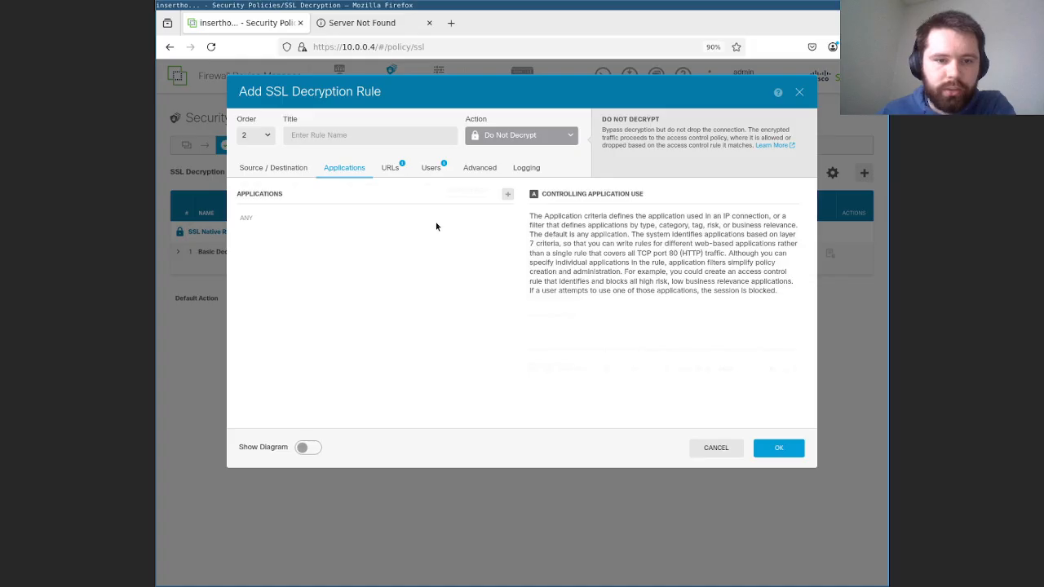
Search for youtube and add the YouTube application to the rule's application criteria
left_click(507, 193)
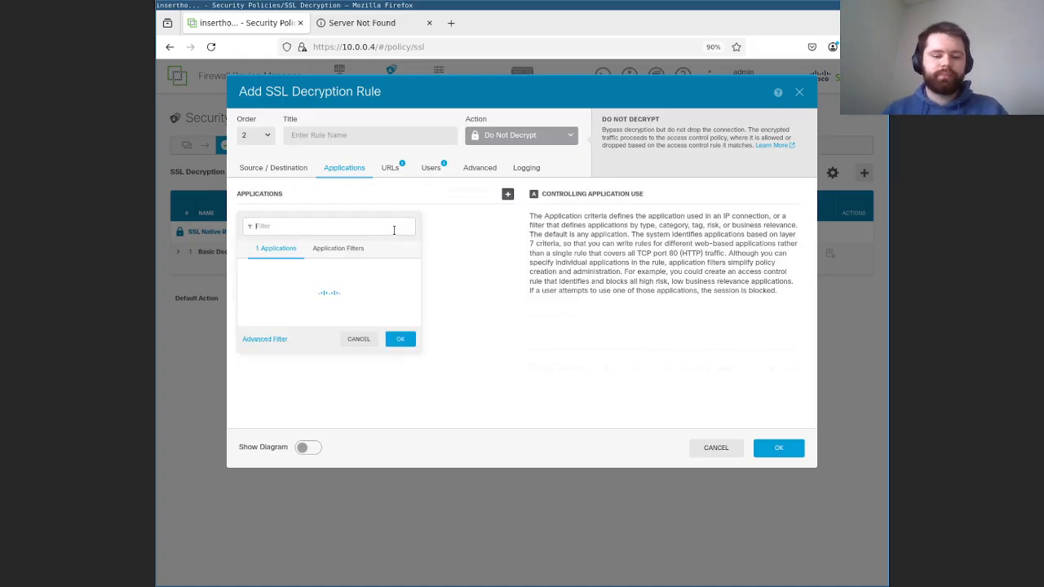
type("youtube")
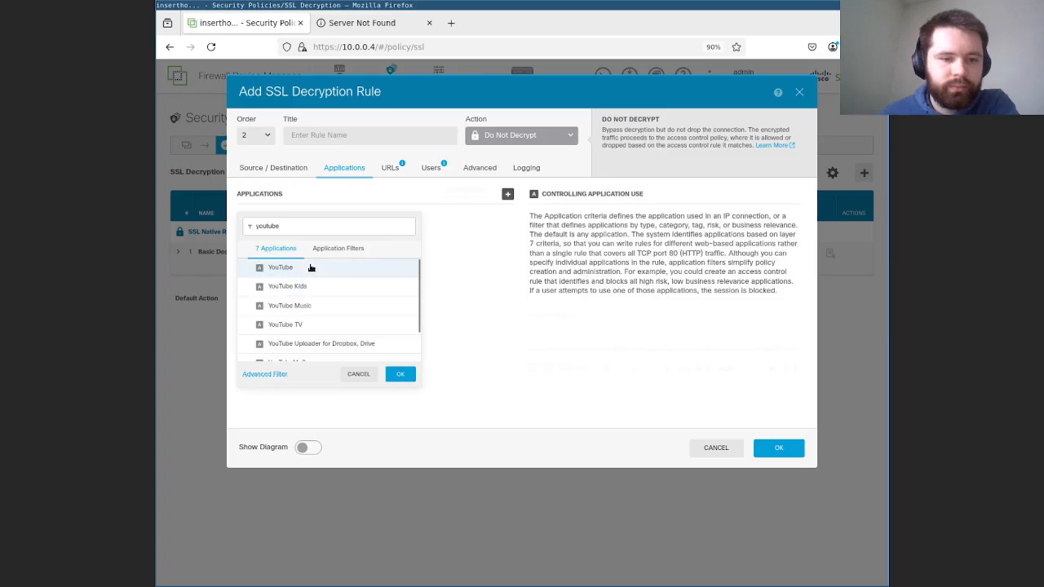
left_click(310, 267)
left_click(400, 375)
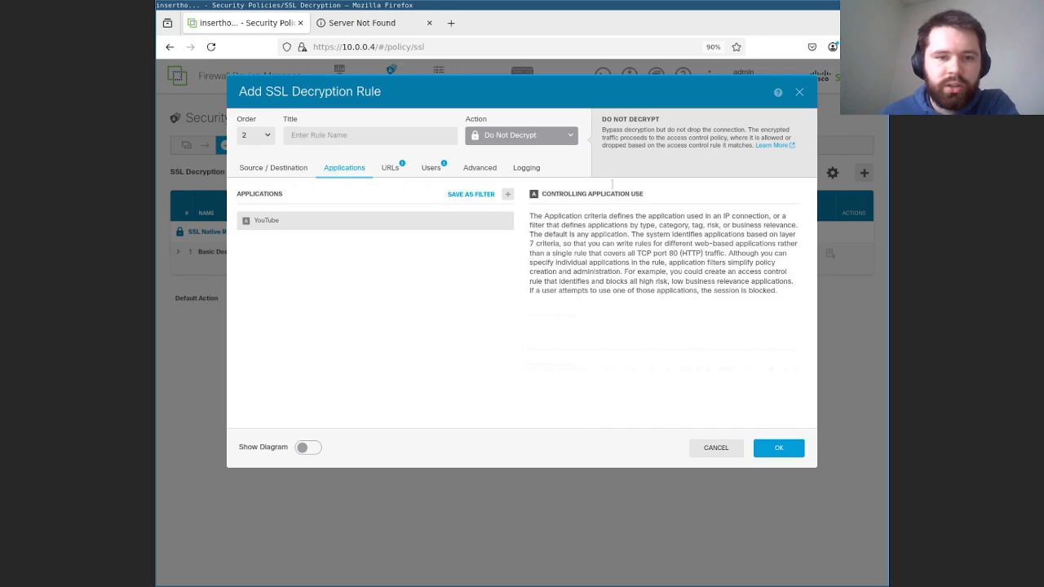
Title the rule Exempt Youtube, set its order to 1, and save it
left_click(371, 139)
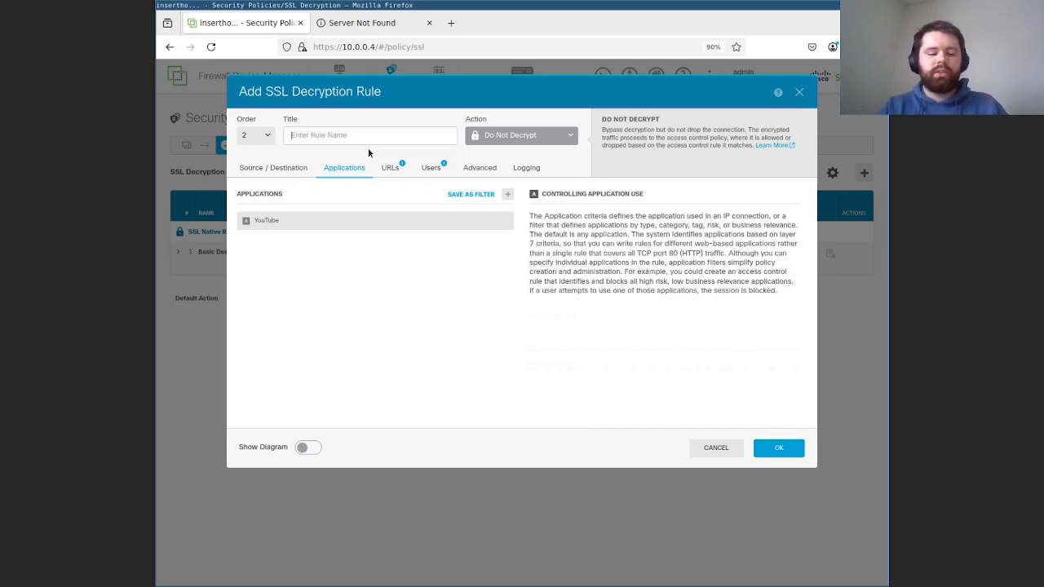
type("Exempt Youtube")
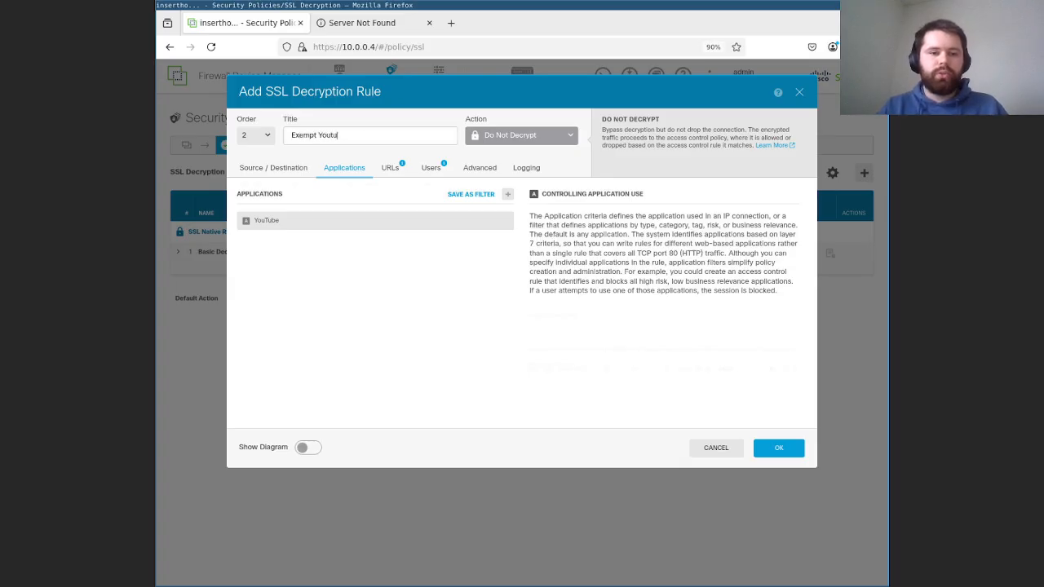
left_click(258, 139)
left_click(264, 157)
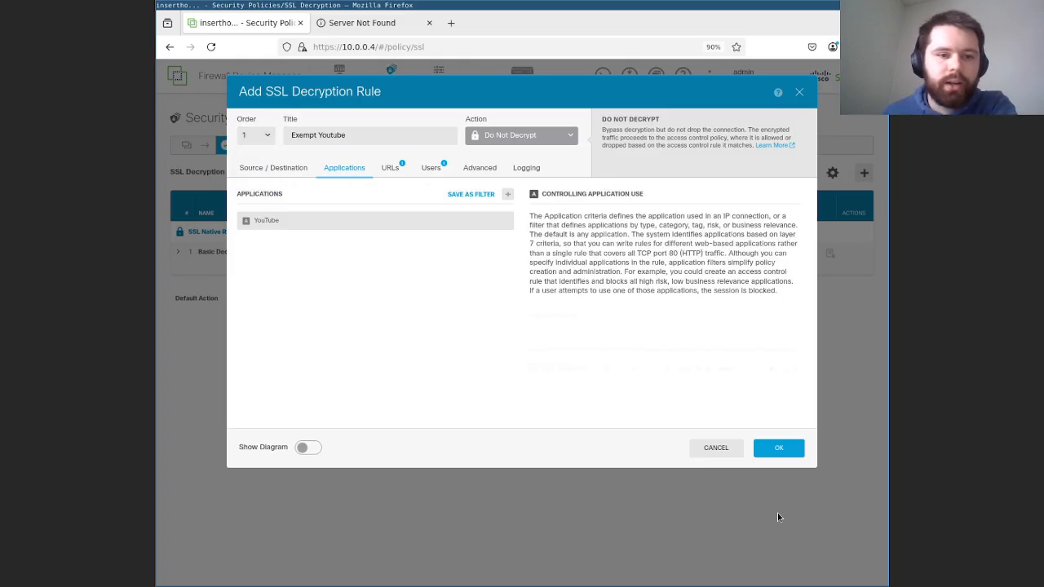
left_click(778, 448)
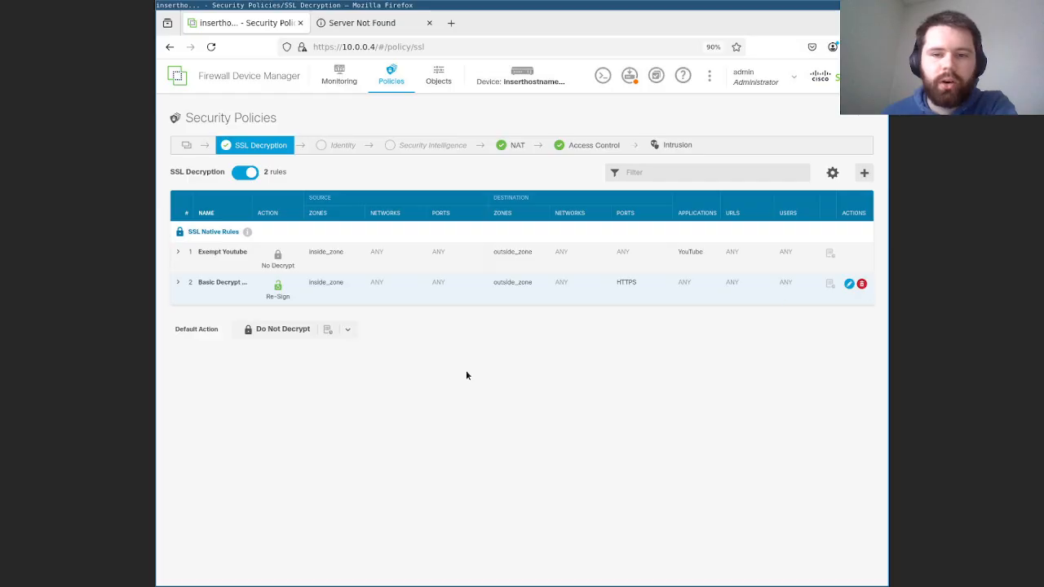
Review the pending changes without deploying, and switch to the firefox-1 node's VNC session in full screen
left_click(629, 75)
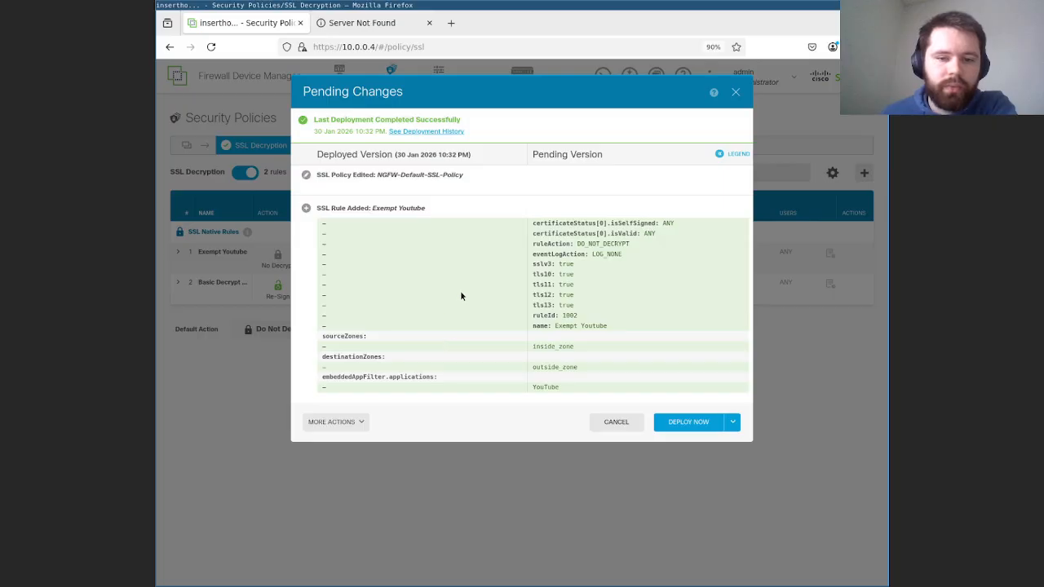
left_click(733, 93)
key("Escape")
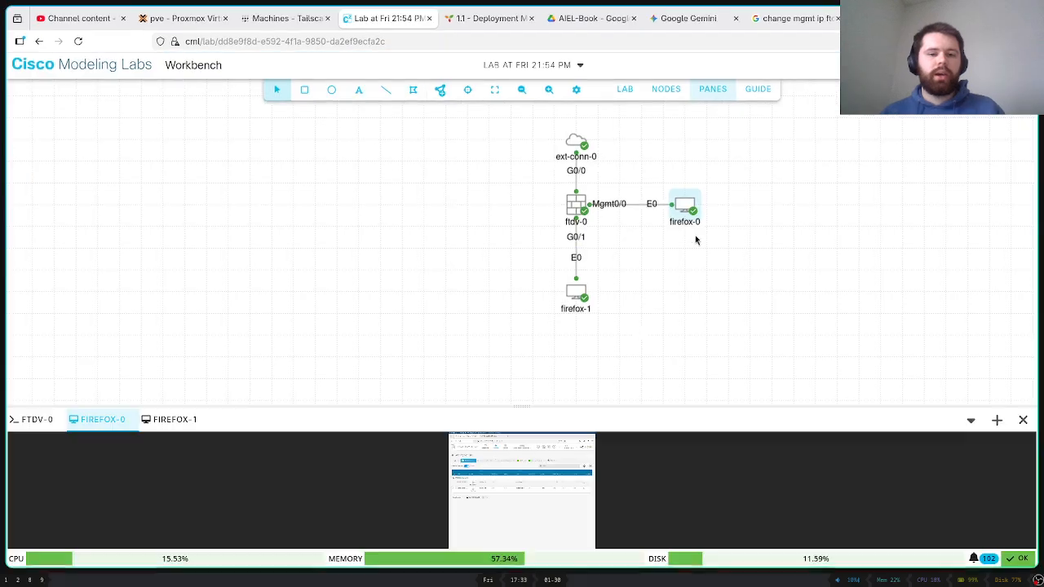
left_click(165, 423)
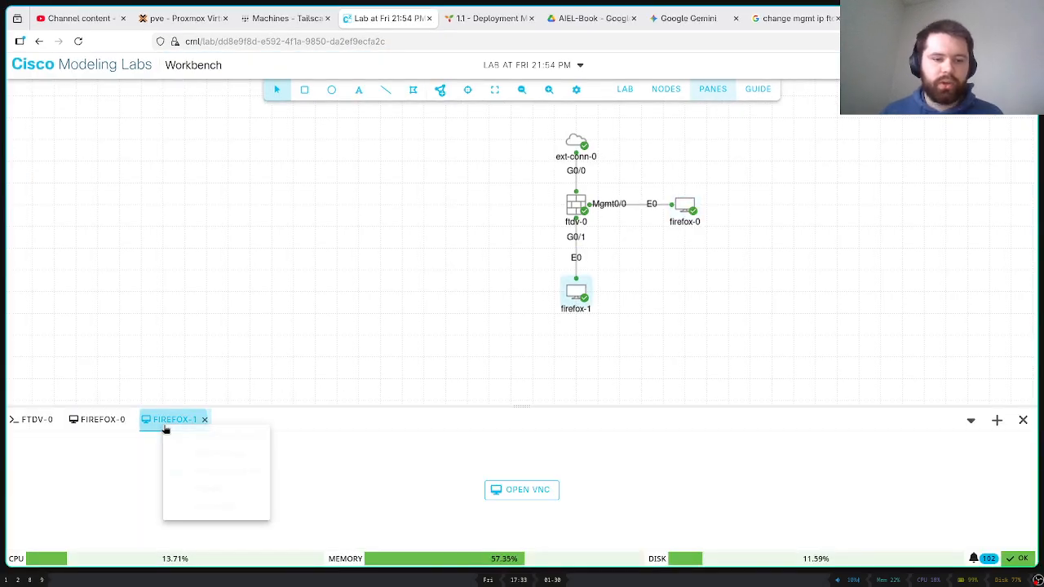
left_click(201, 456)
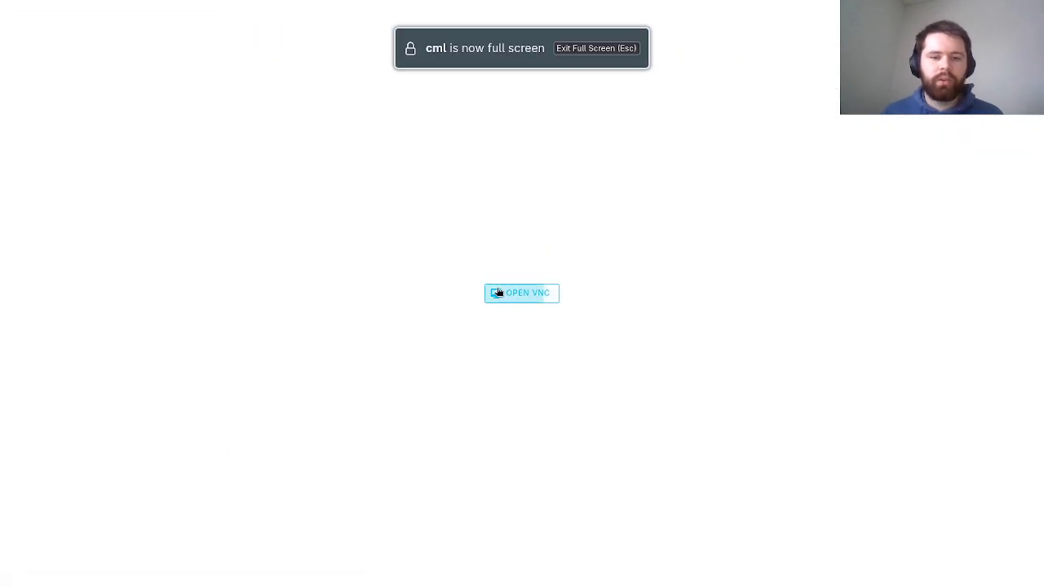
left_click(498, 293)
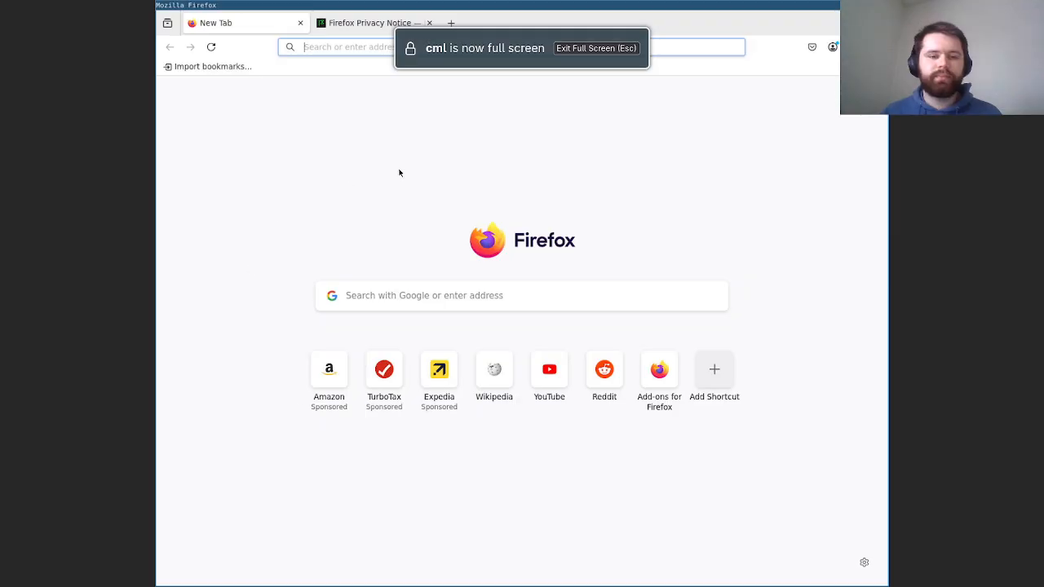
Visit chase.com in the firefox-1 browser and close the Firefox Privacy Notice page
left_click(364, 49)
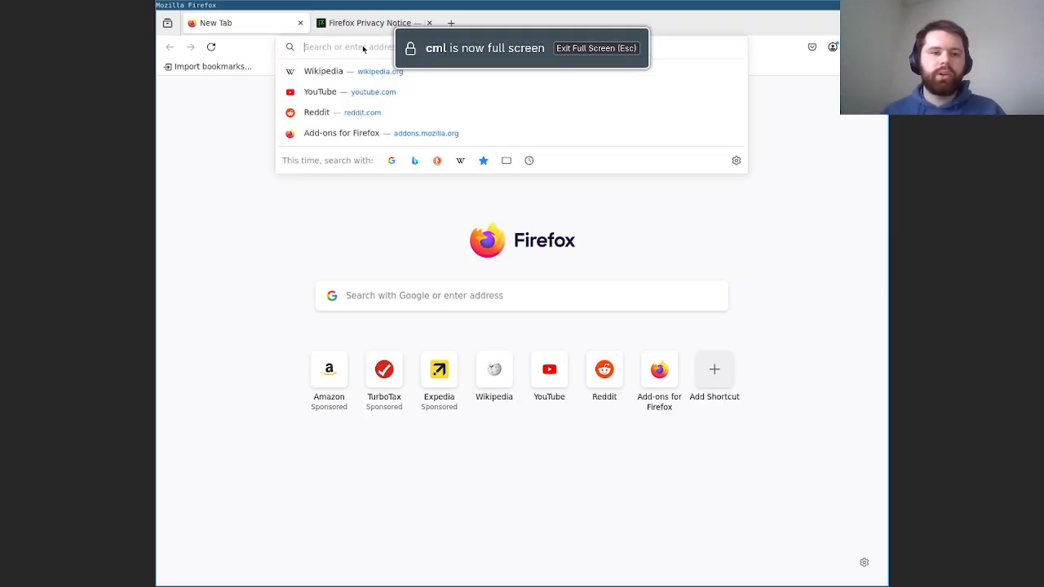
type("chase.com")
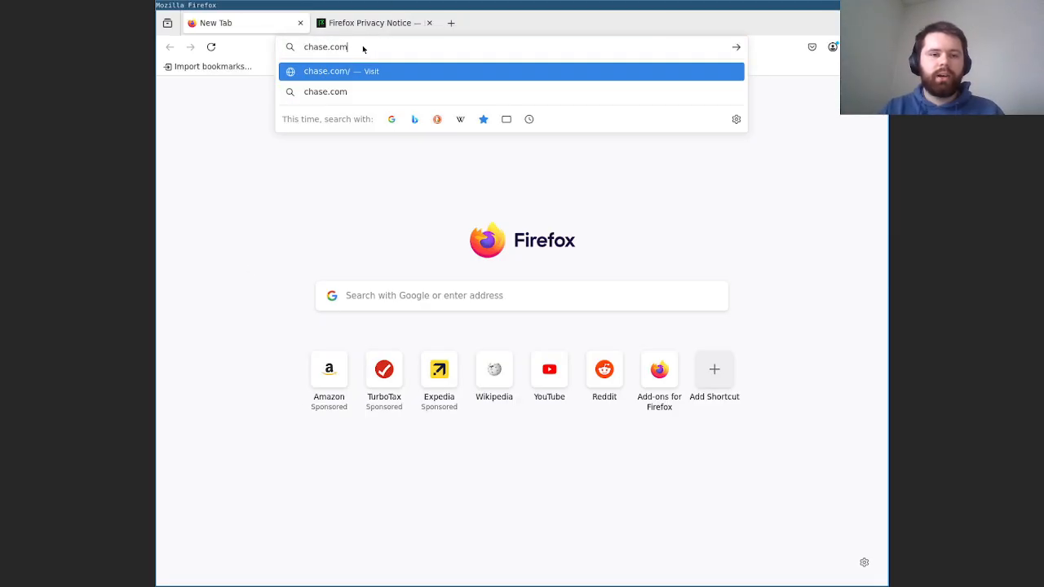
key("Return")
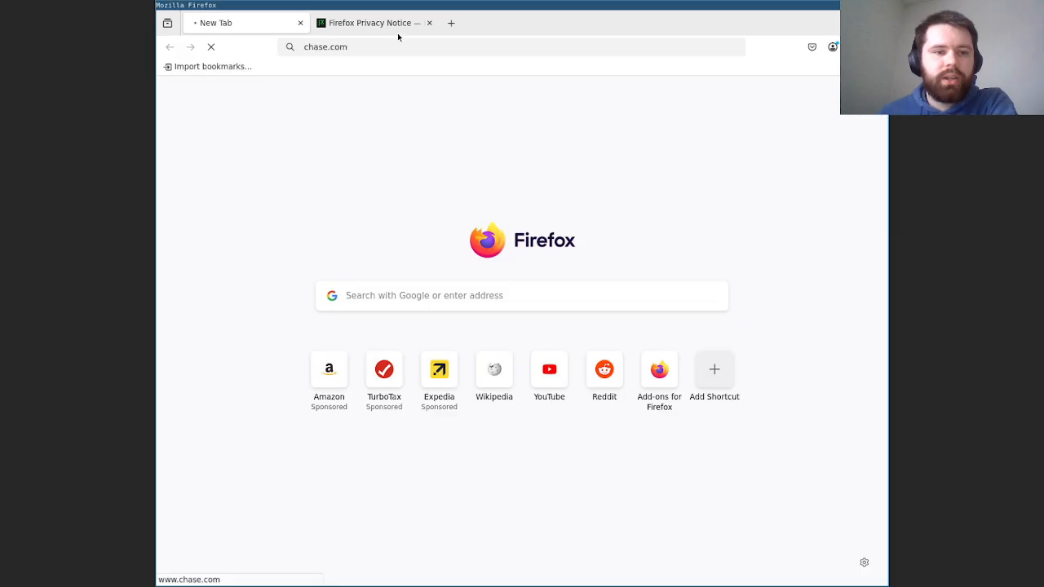
mouse_move(397, 27)
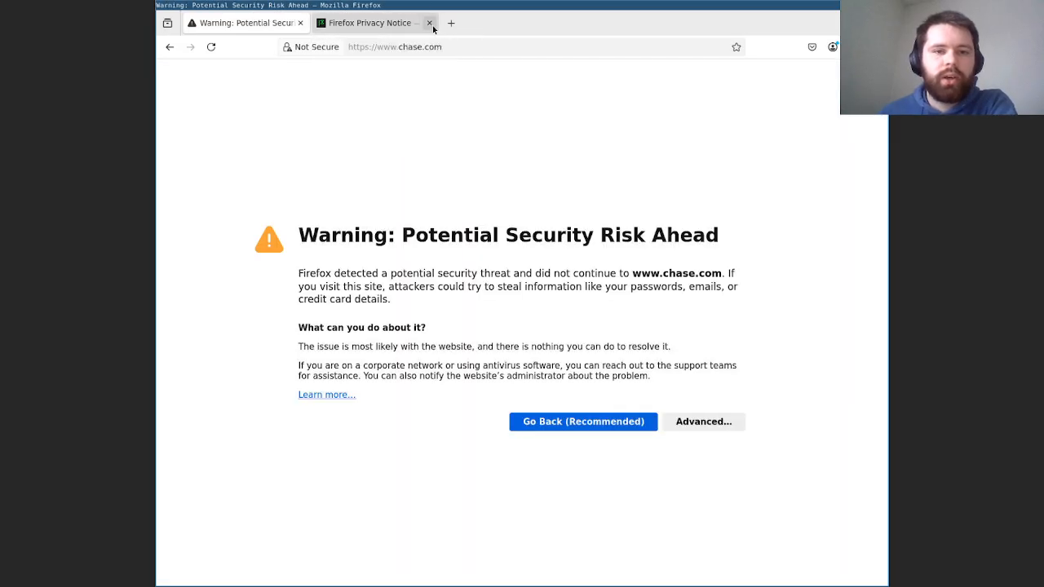
left_click(429, 22)
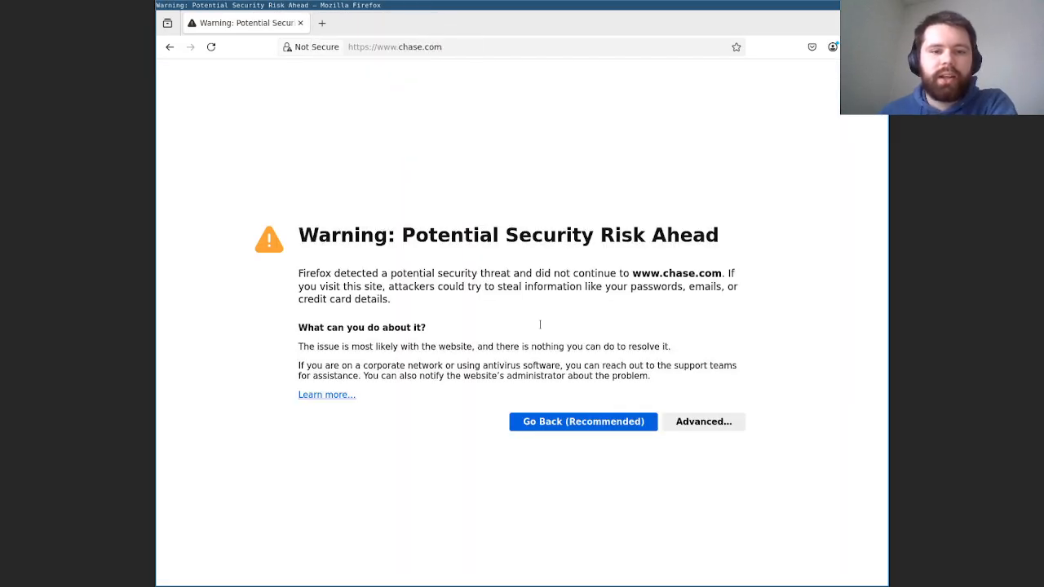
left_click(691, 424)
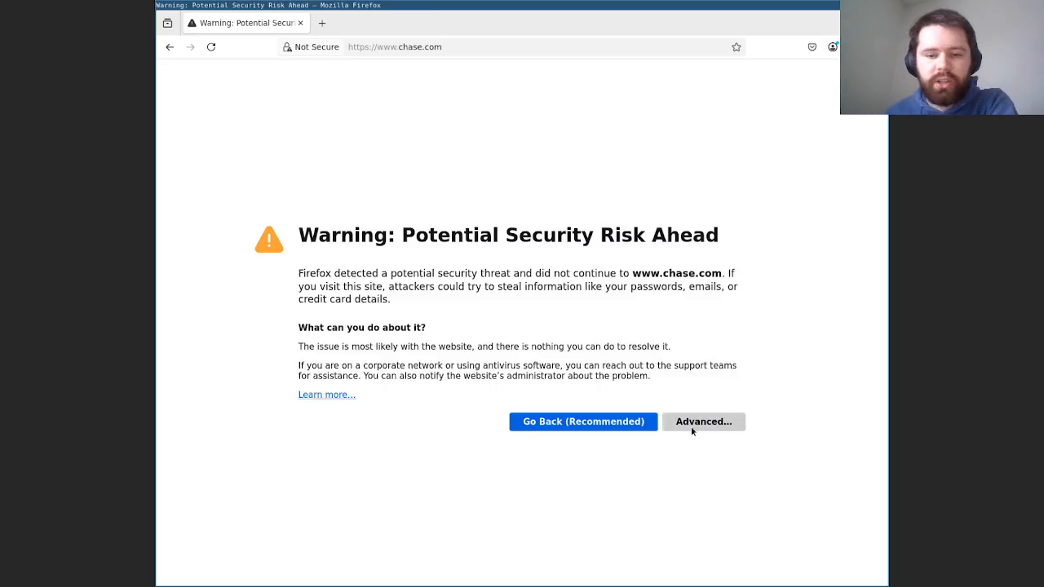
left_click(624, 548)
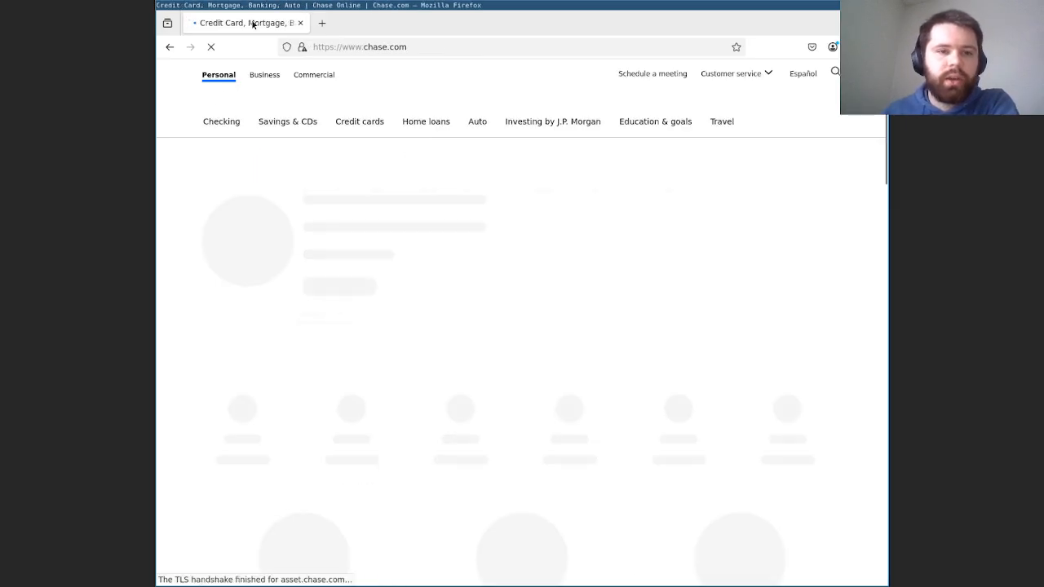
left_click(302, 49)
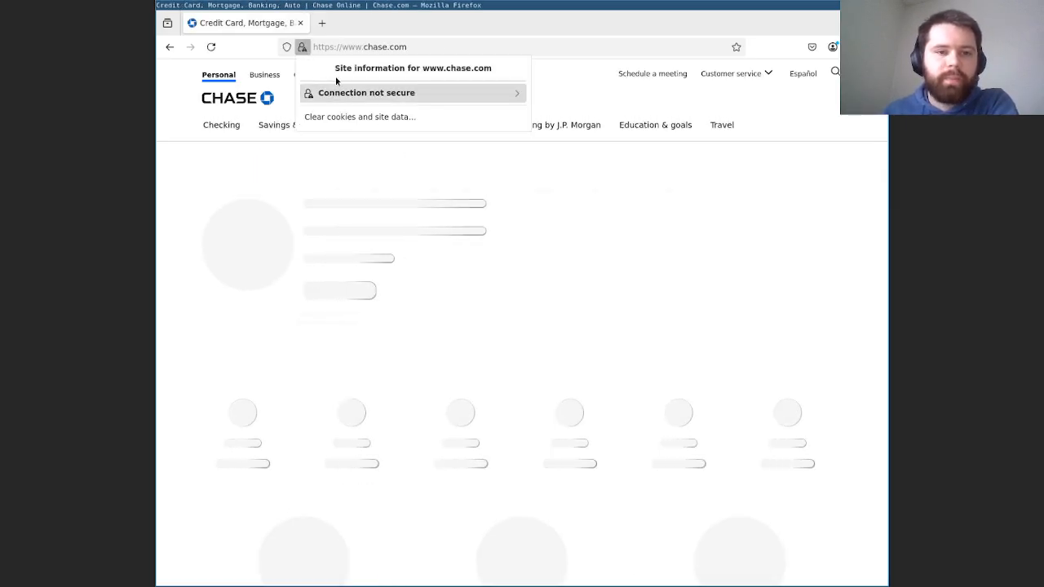
Return to the firefox-0 session in full screen and deploy the pending changes containing the Exempt Youtube rule
key("Escape")
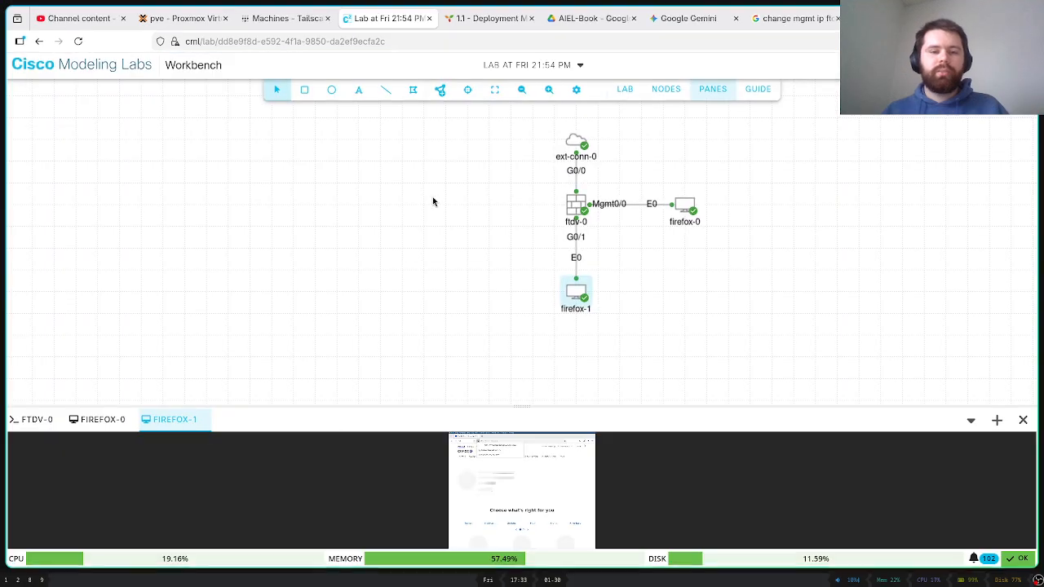
left_click(97, 420)
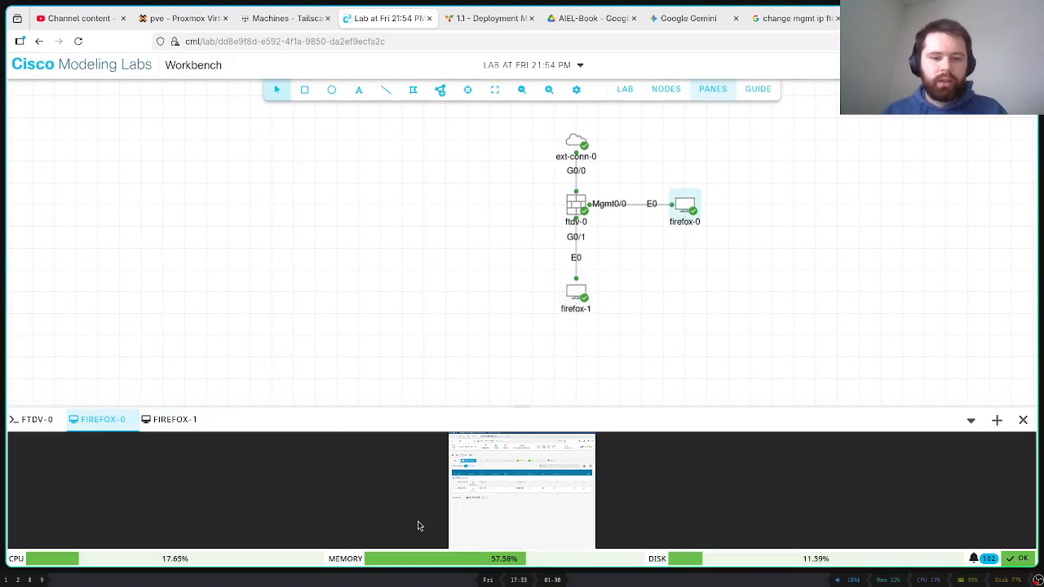
right_click(112, 422)
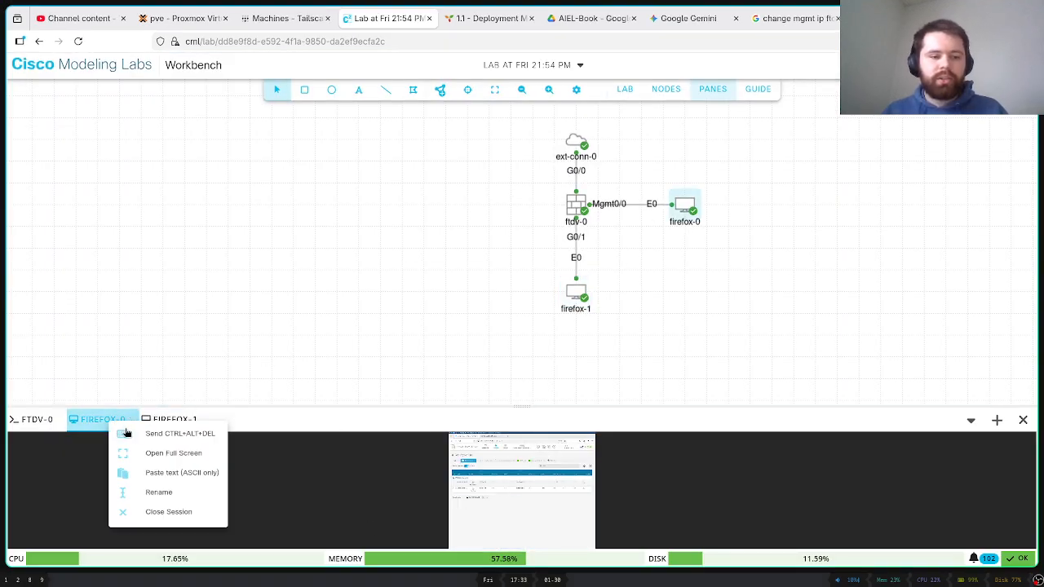
left_click(157, 453)
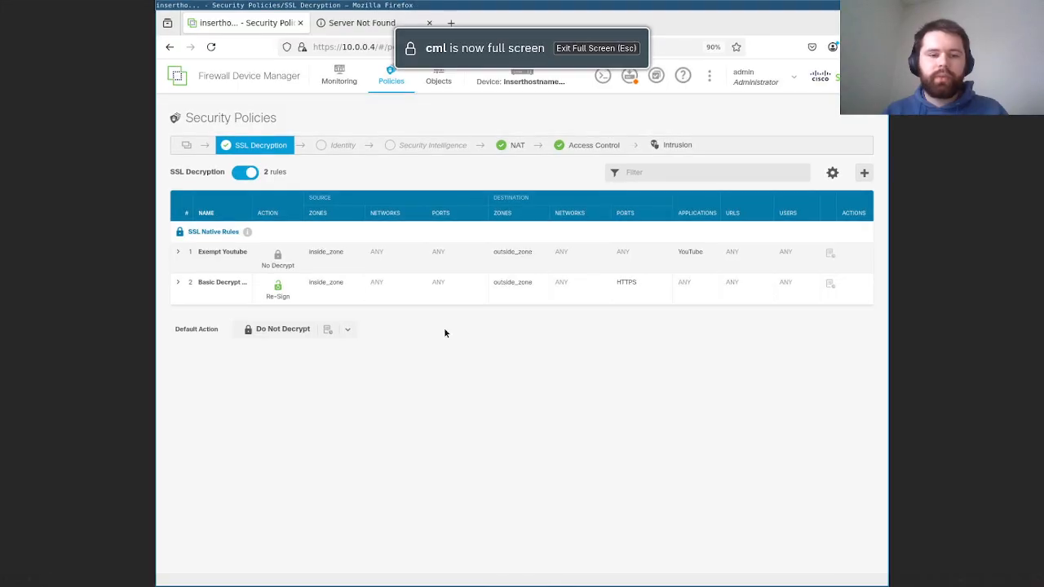
left_click(656, 75)
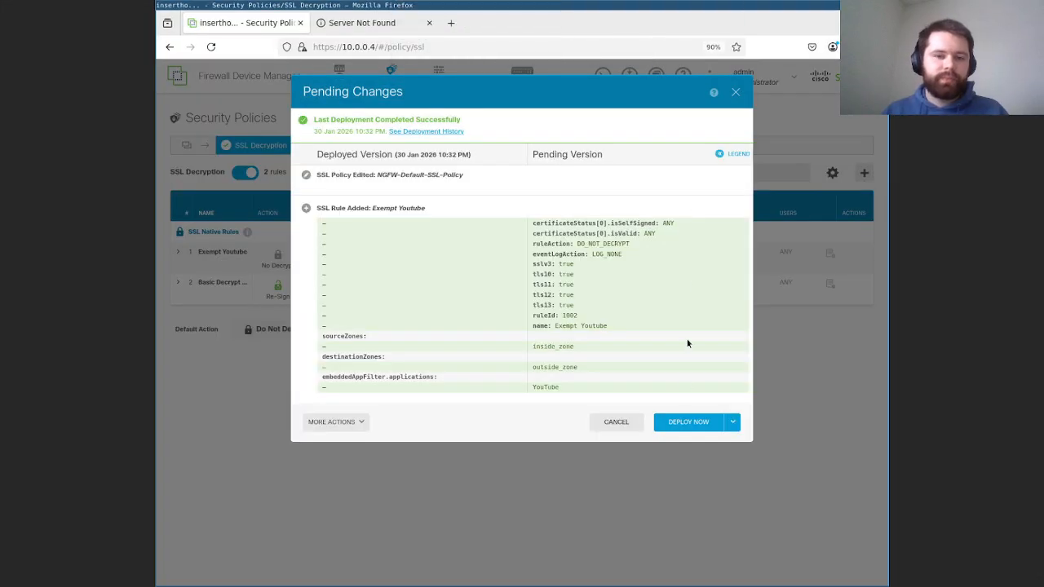
left_click(682, 424)
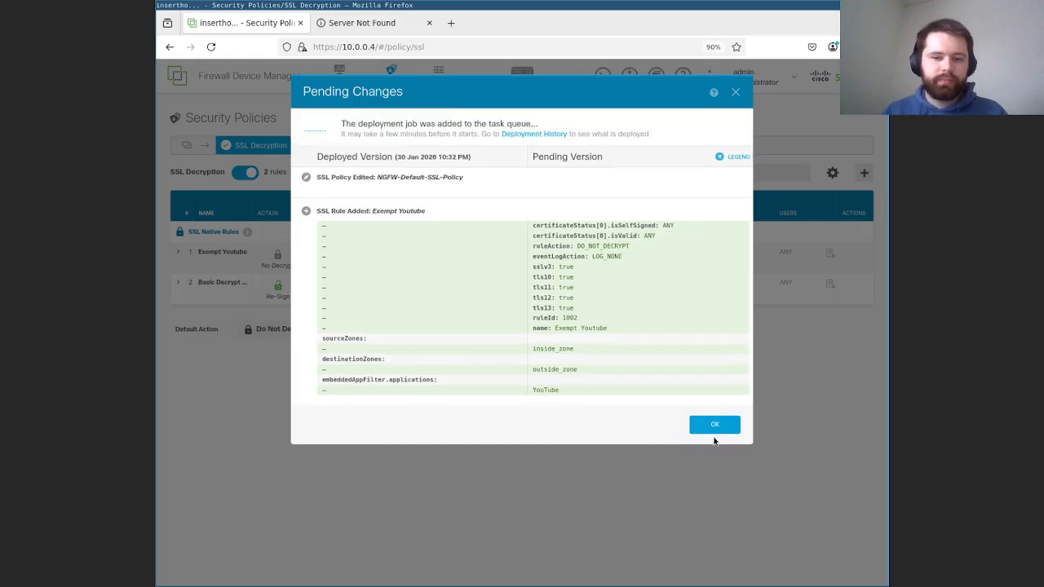
key("Escape")
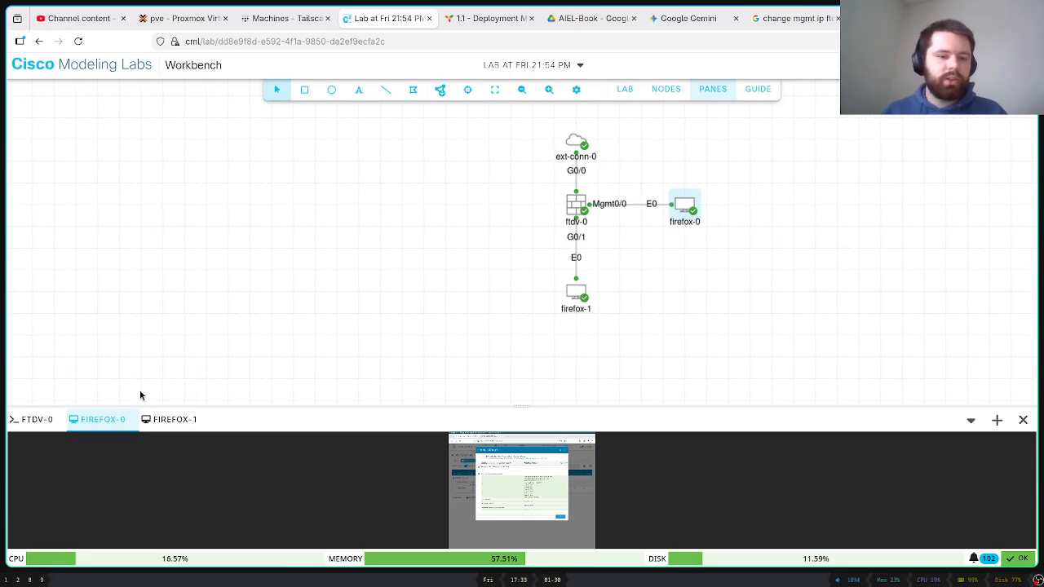
left_click(163, 424)
right_click(163, 424)
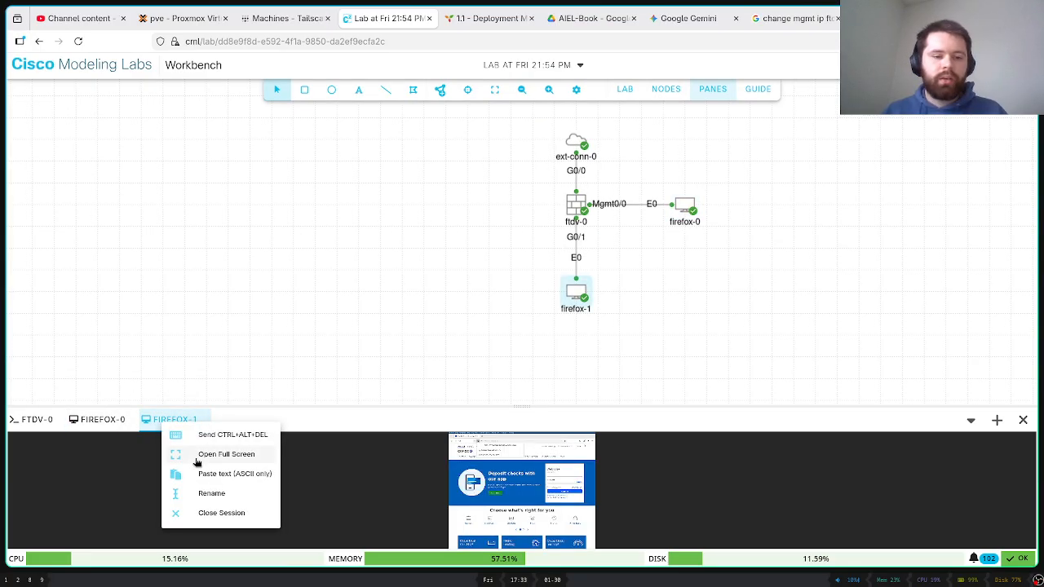
left_click(200, 454)
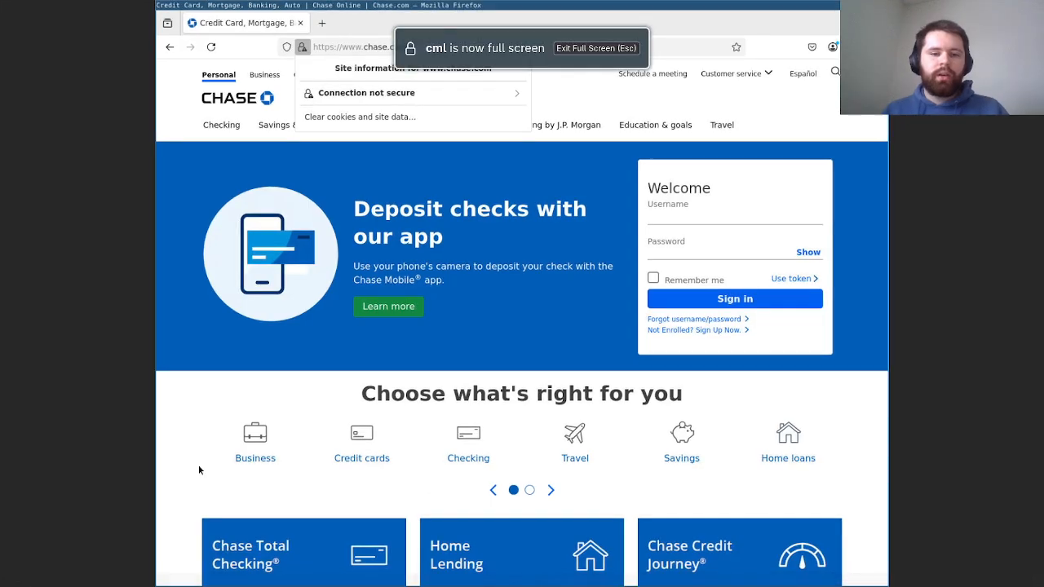
left_click(444, 93)
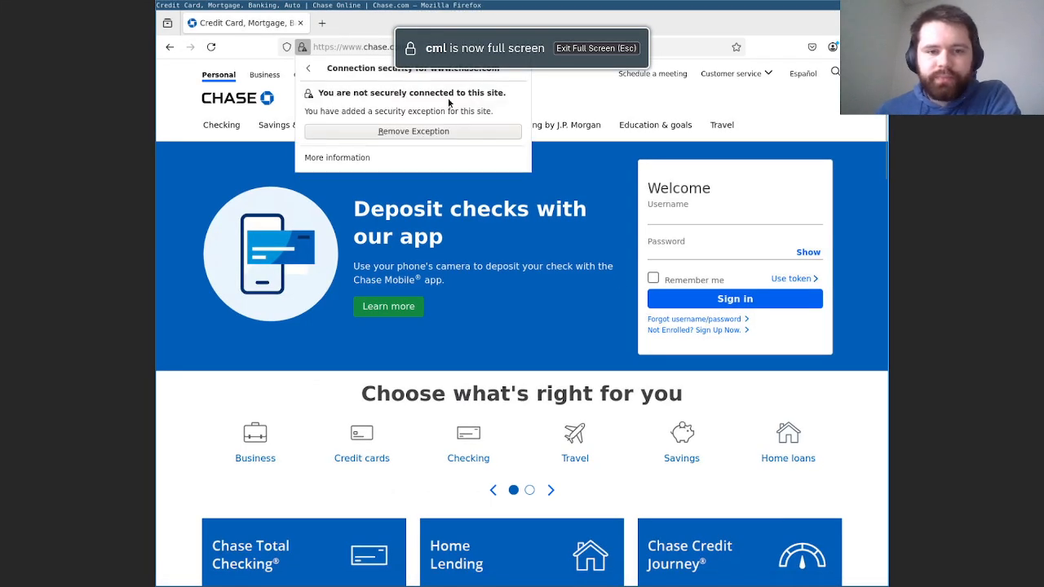
left_click(309, 73)
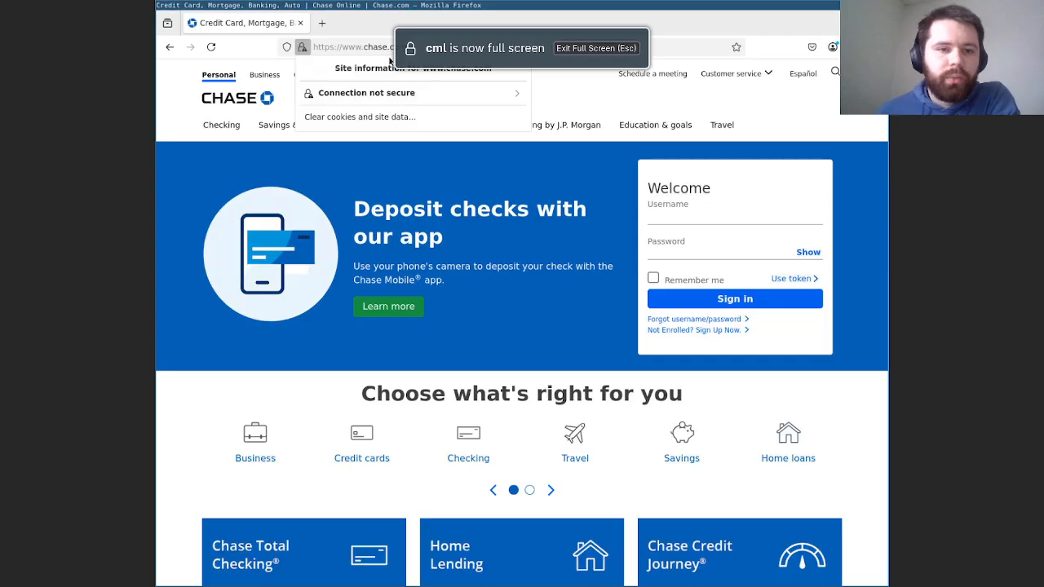
left_click(554, 104)
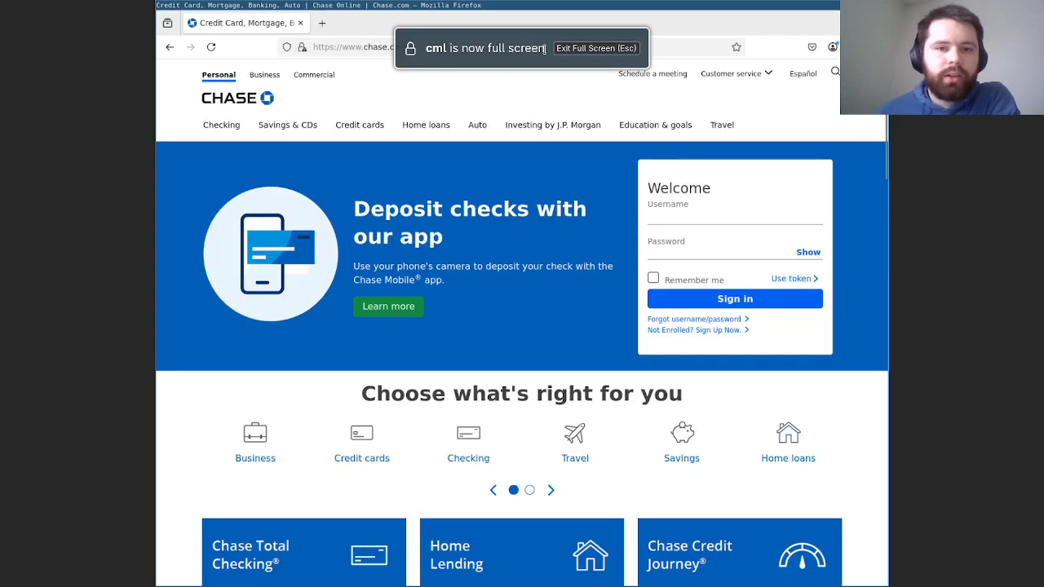
left_click(463, 47)
left_click(301, 46)
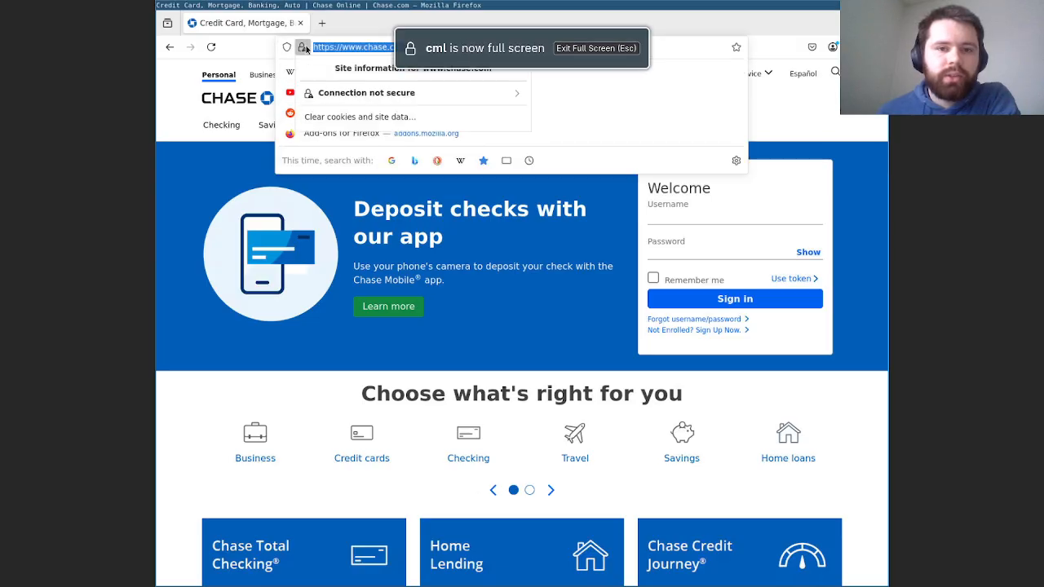
left_click(357, 95)
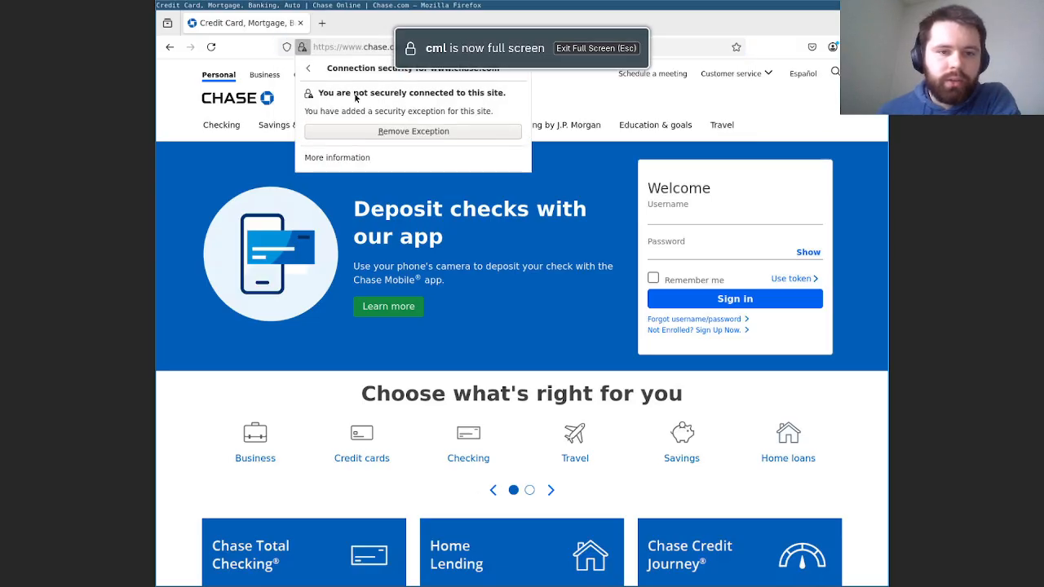
left_click(356, 158)
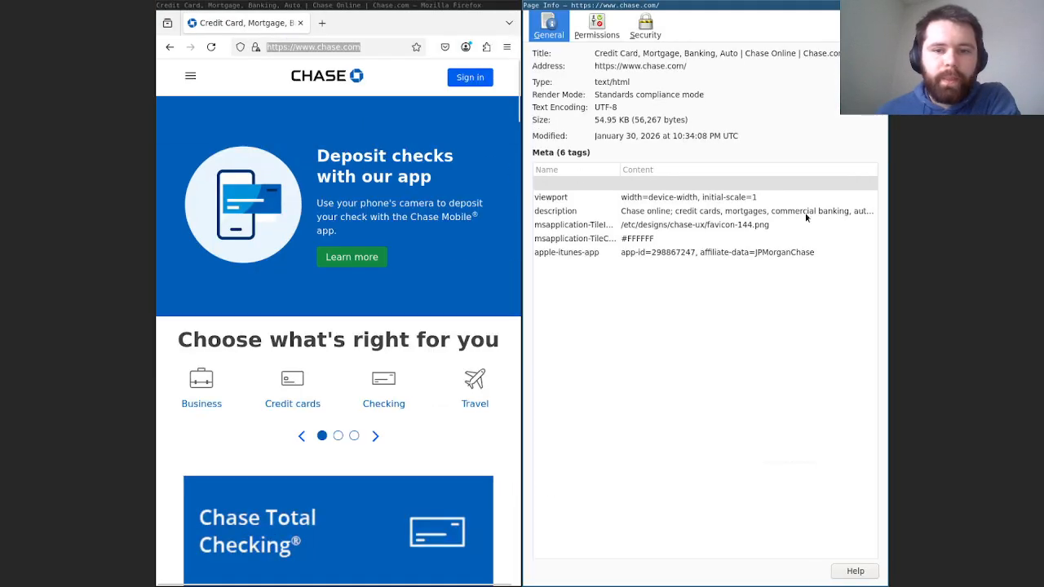
left_click_drag(652, 93, 569, 96)
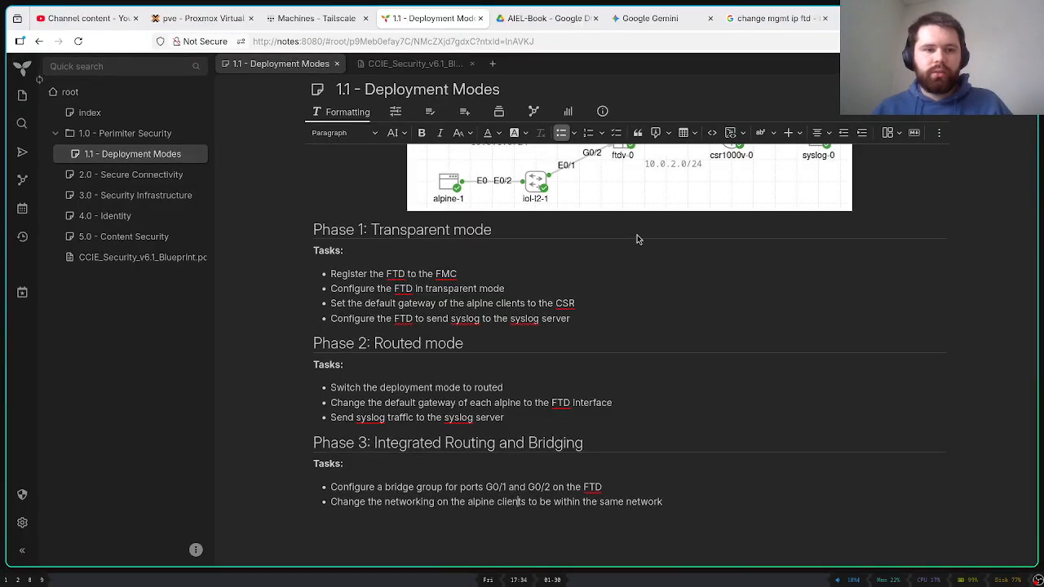
Load the cml site in a new browser tab and open the lab's workbench
key("ctrl+t")
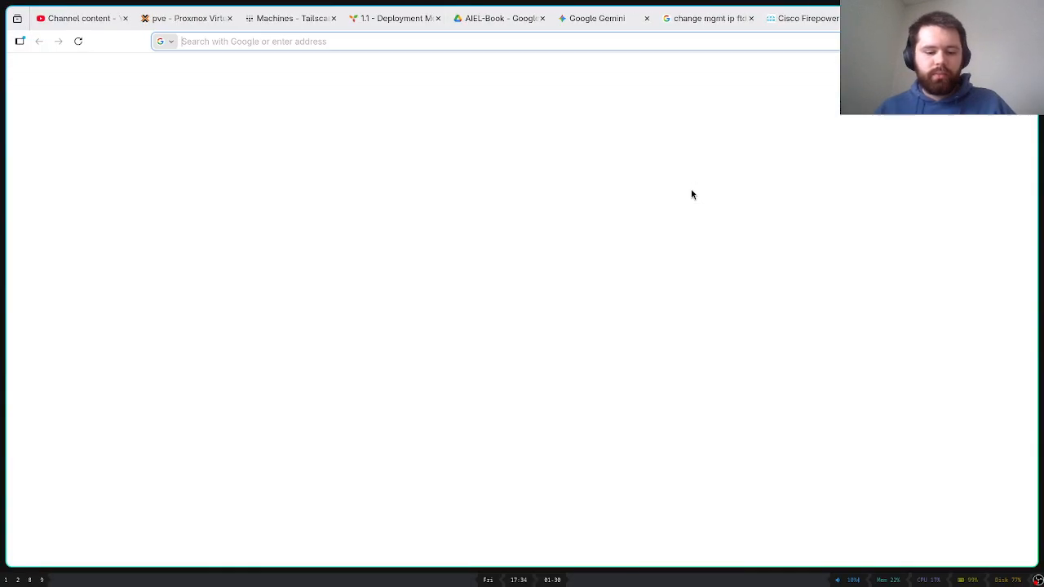
type("cml")
key("Return")
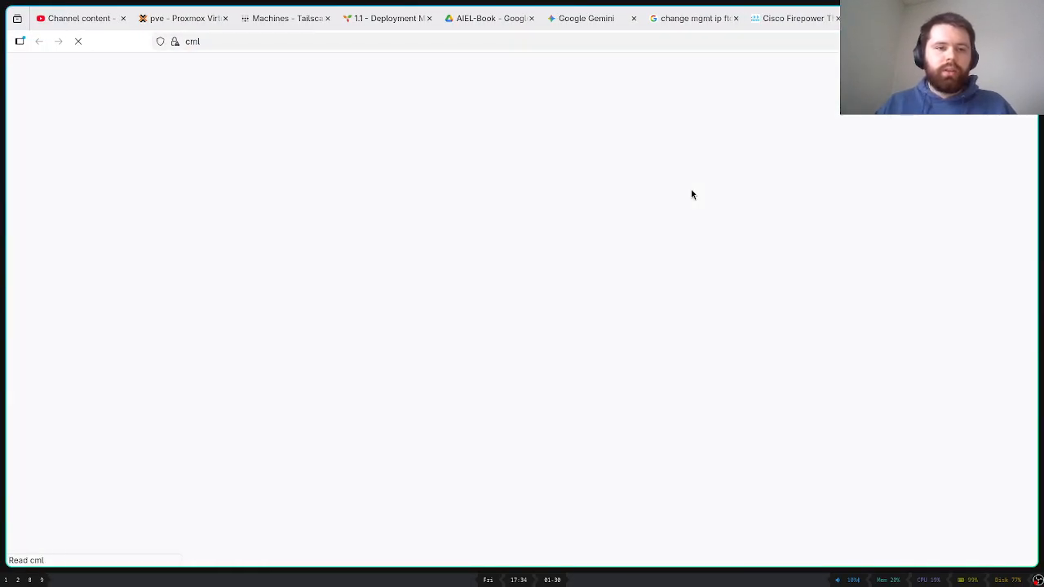
left_click(450, 181)
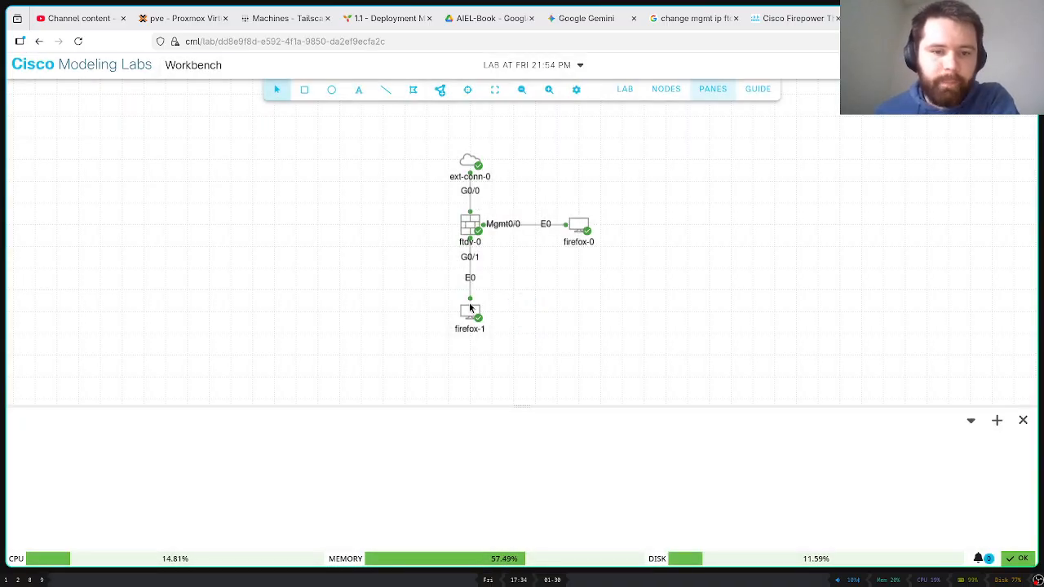
Open a VNC session to the firefox-1 node and show it in full screen
left_click(470, 308)
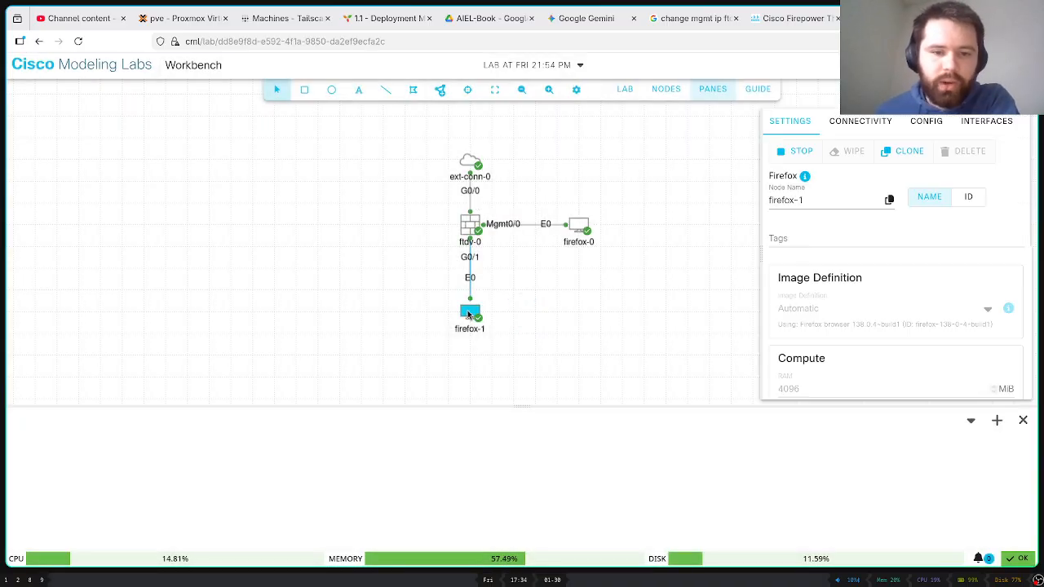
right_click(470, 309)
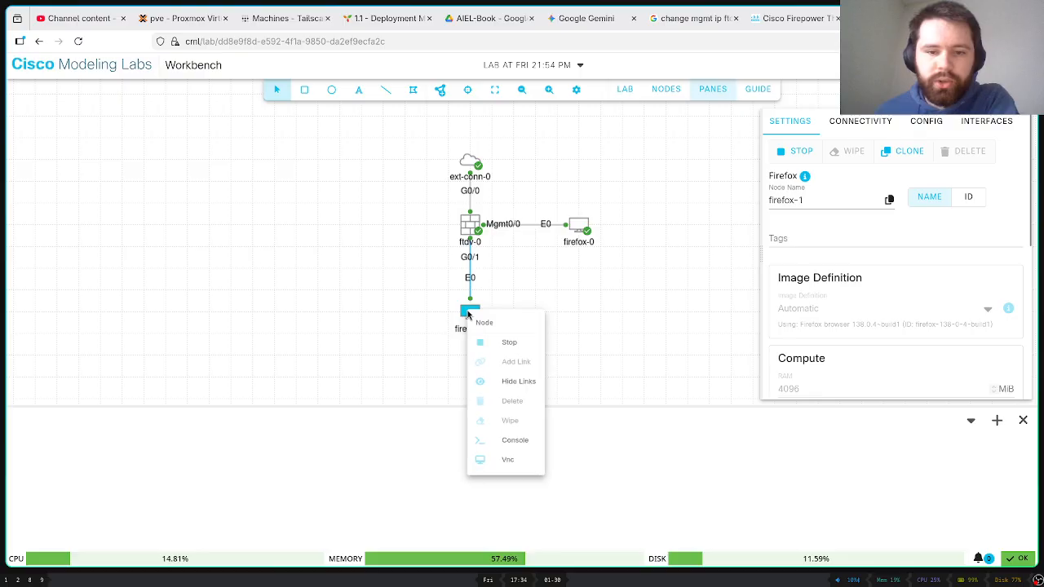
left_click(506, 460)
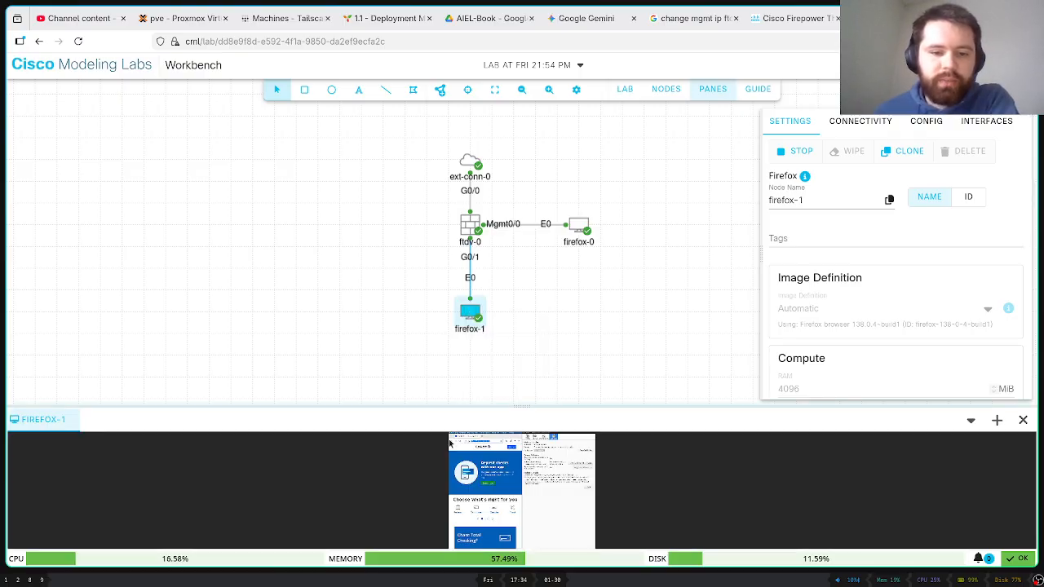
left_click(16, 420)
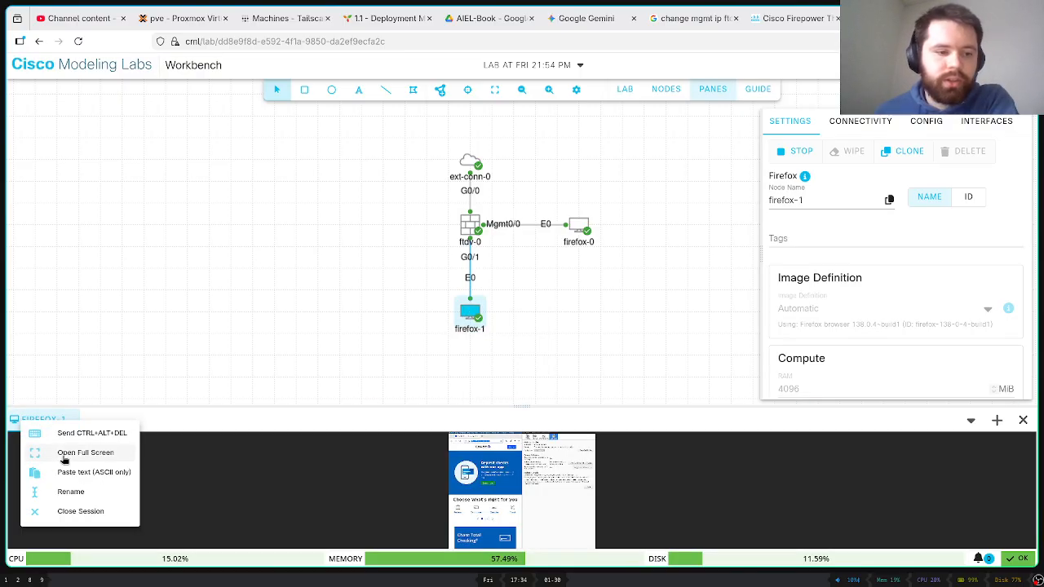
left_click(82, 453)
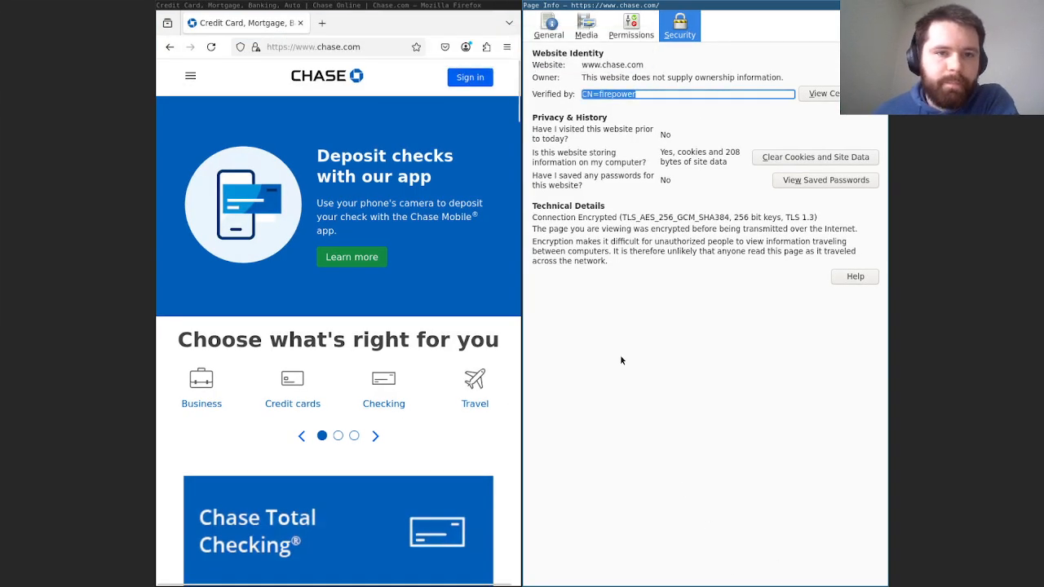
Exit full screen, then stop the firefox-1 node and start it again
key("Escape")
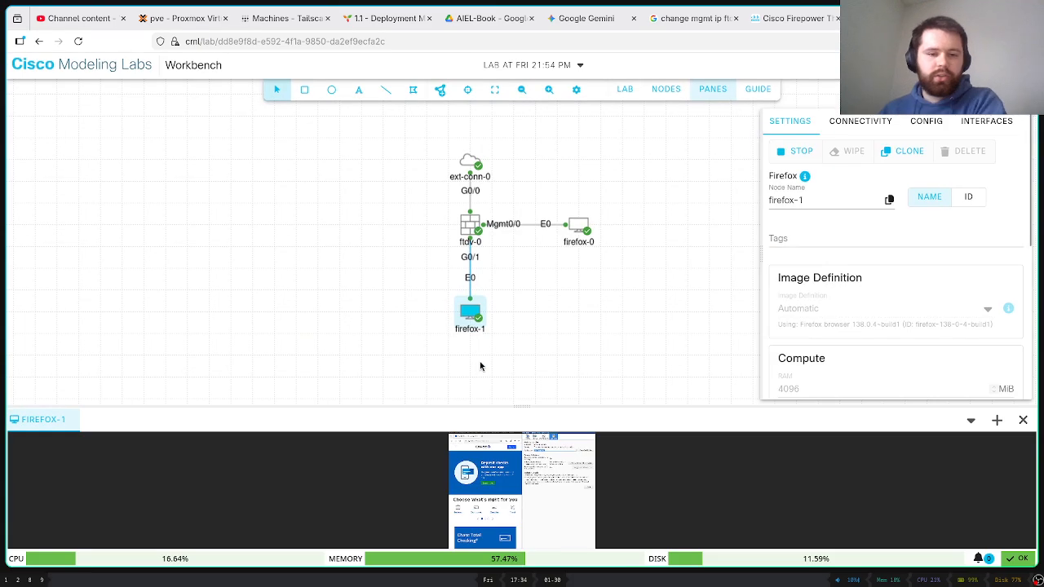
right_click(473, 307)
left_click(514, 335)
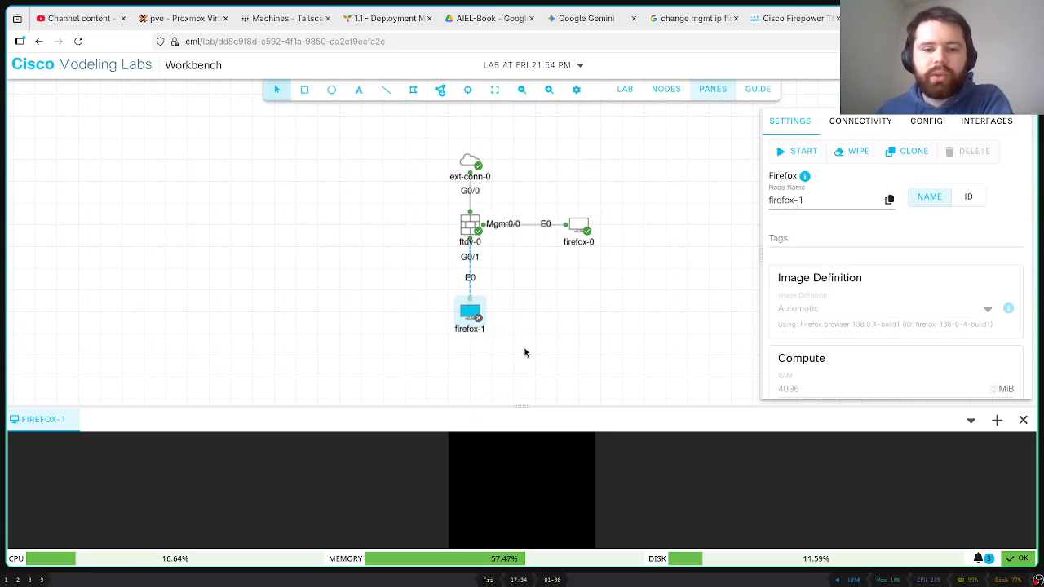
right_click(473, 311)
left_click(504, 339)
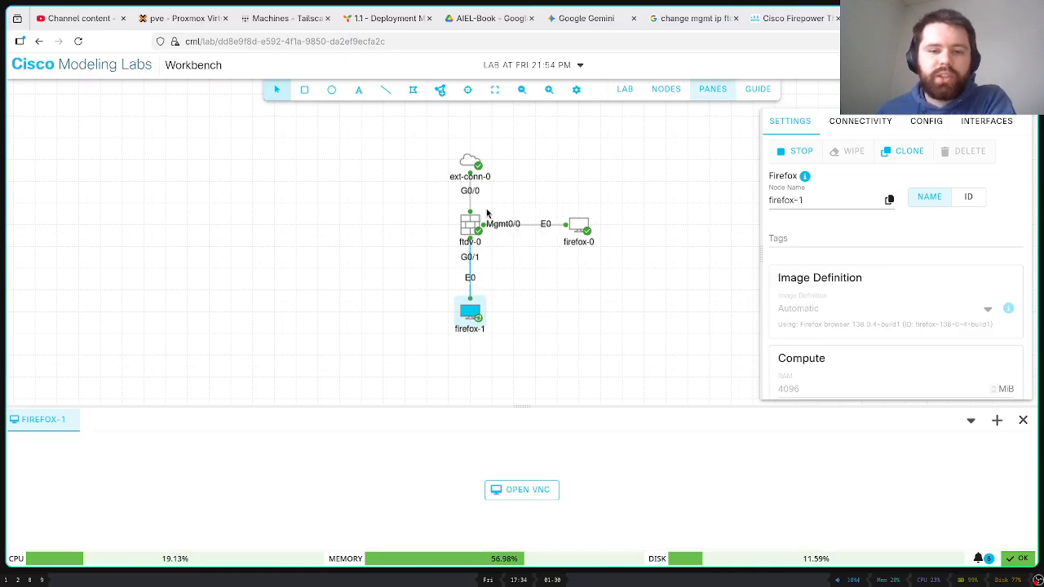
Open a VNC session to the firefox-0 node and show it in full screen
right_click(579, 227)
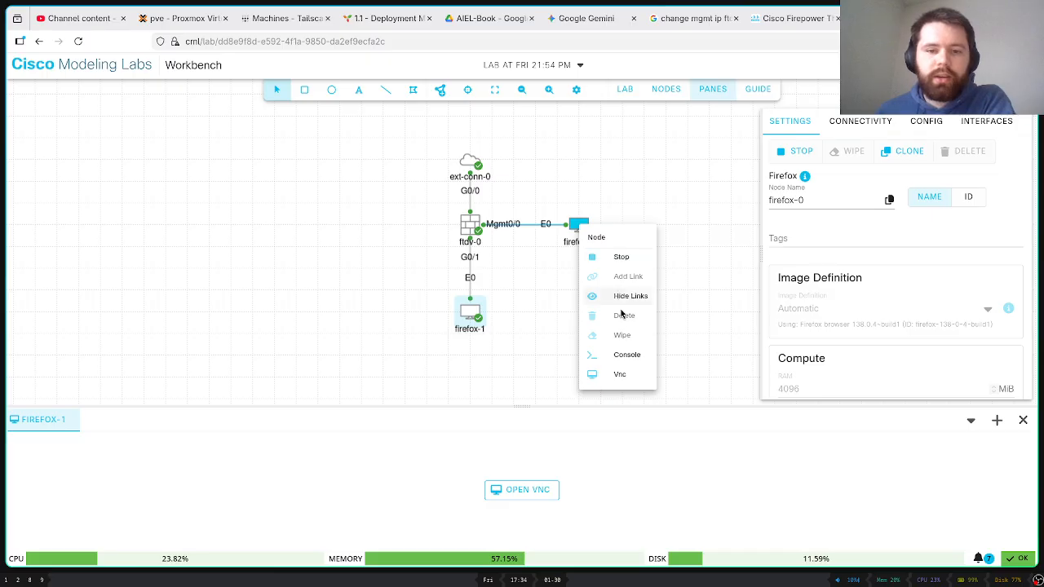
left_click(634, 373)
left_click(508, 493)
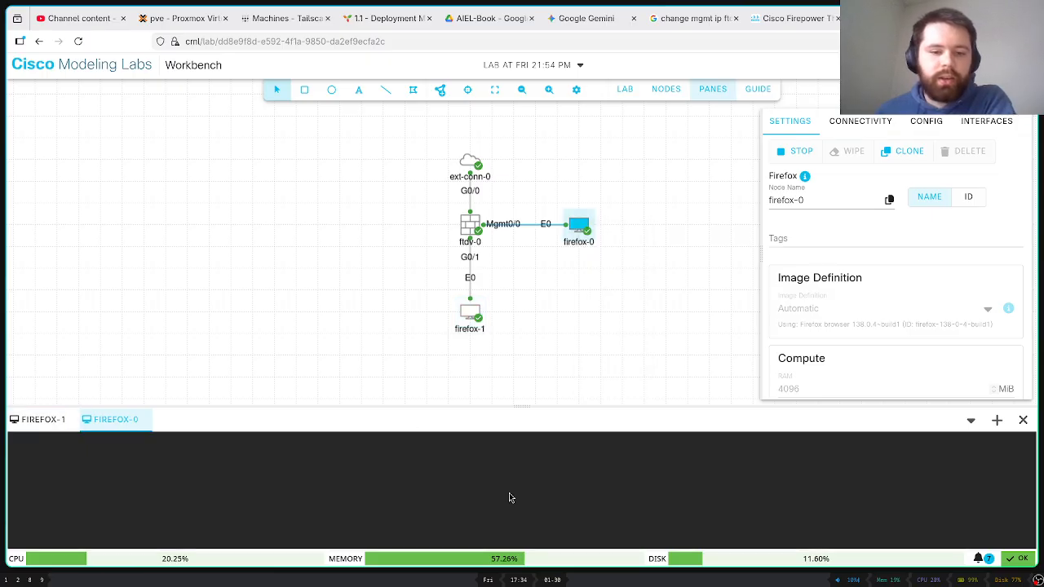
left_click(119, 424)
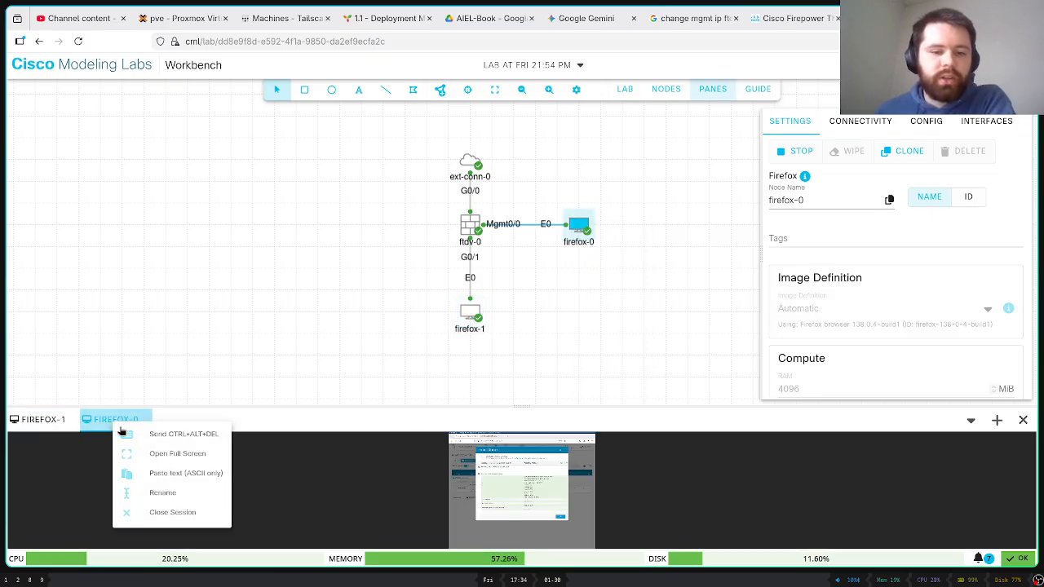
left_click(164, 453)
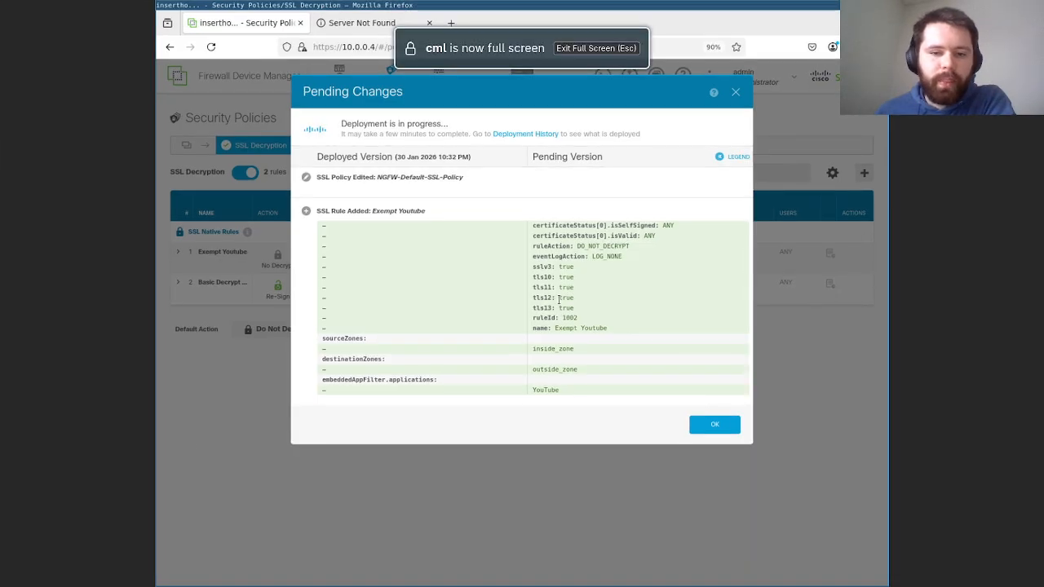
Dismiss the pending changes summary, check the deployment status once more and close it
left_click(718, 426)
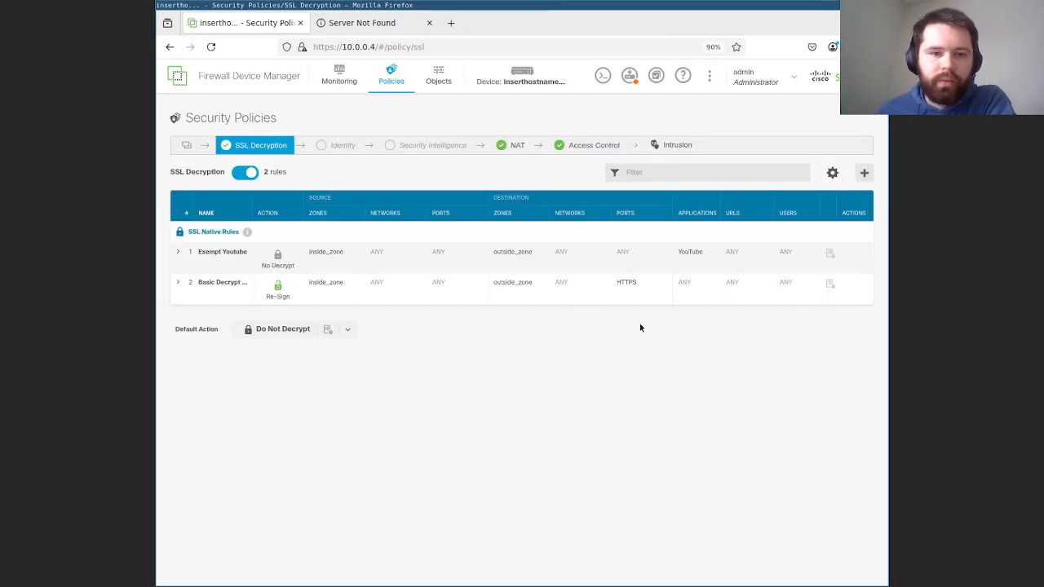
left_click(629, 77)
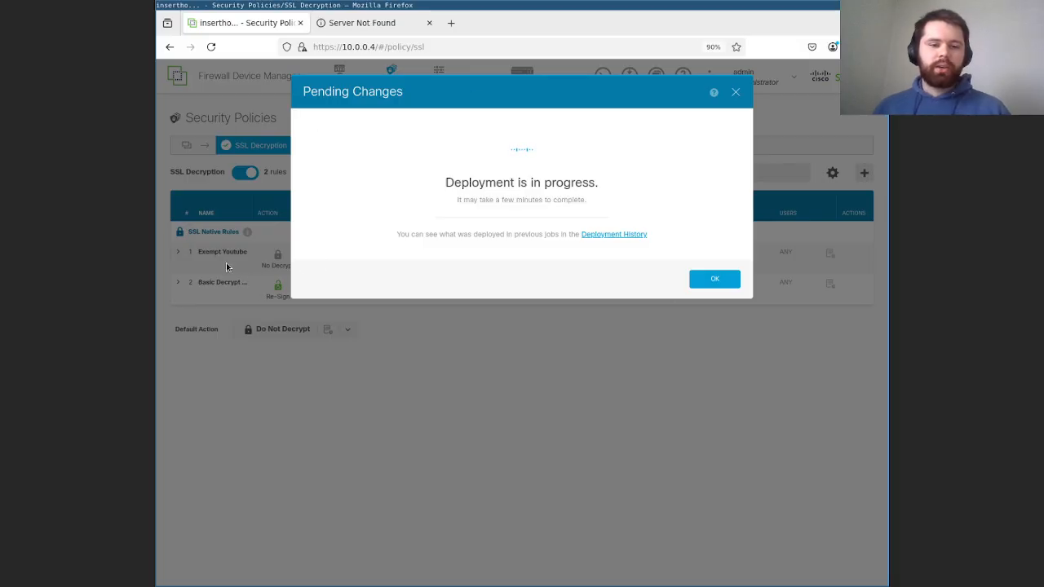
left_click(736, 93)
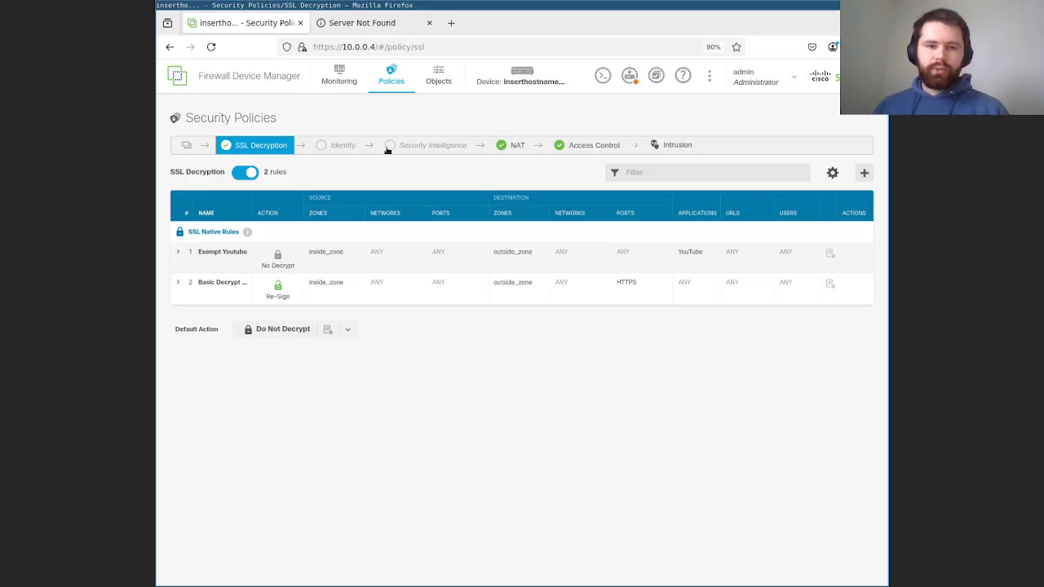
Start a new SSL decryption rule titled "Block Old Encryption"
left_click(863, 172)
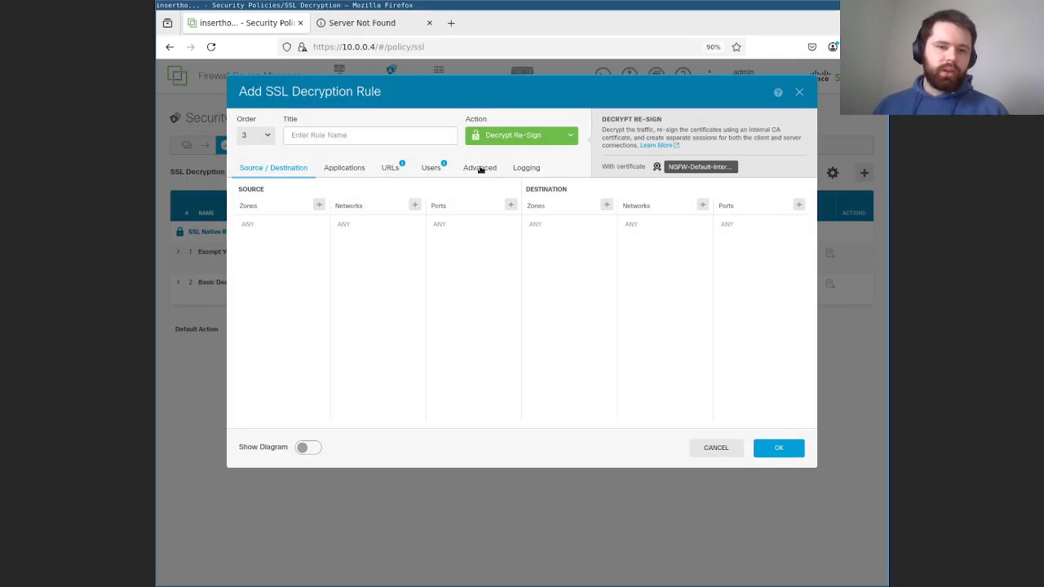
left_click(437, 131)
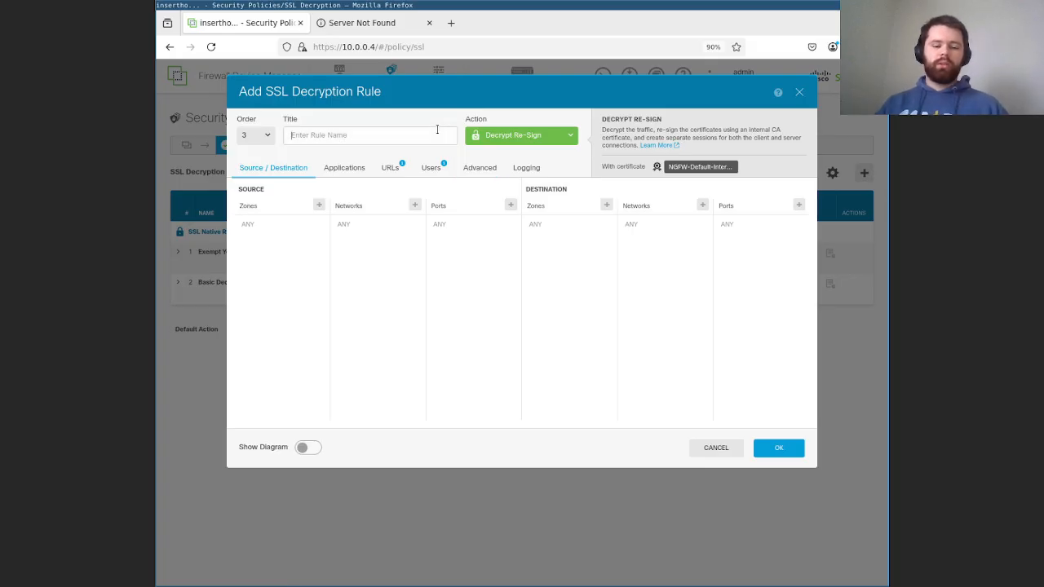
type("Block Old ")
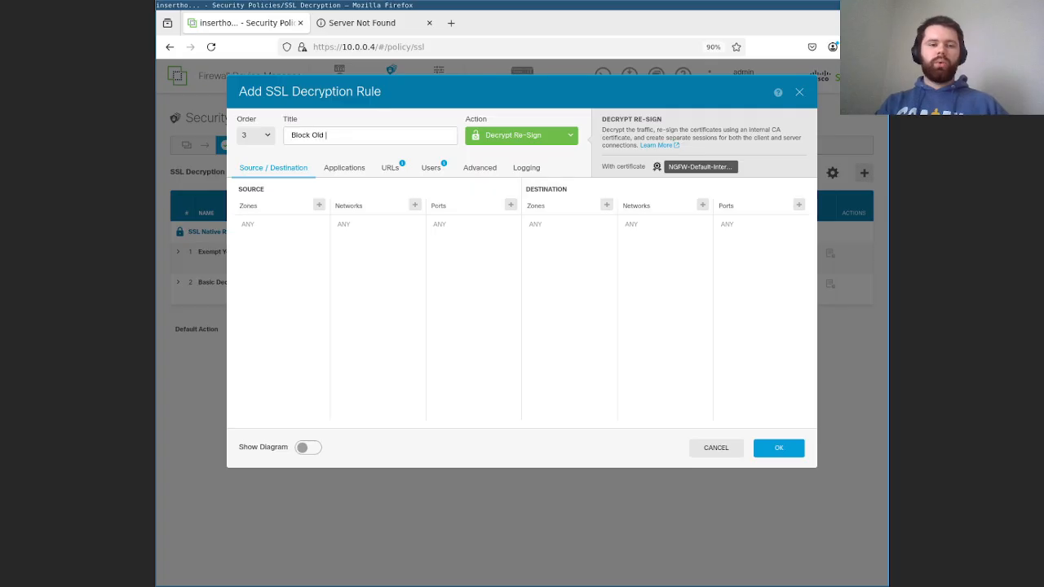
type("Encryption")
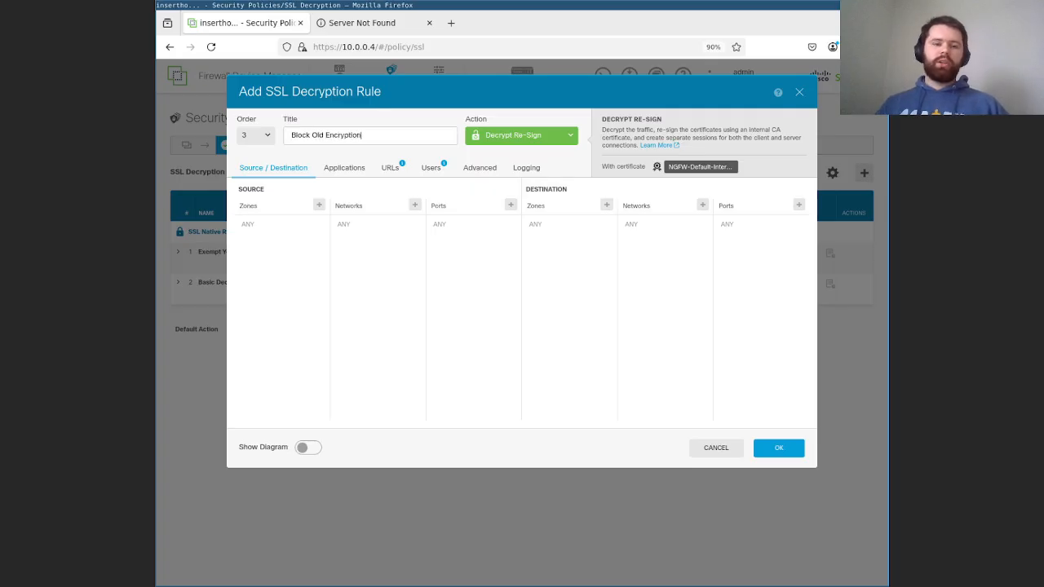
Limit the rule's supported encryption versions to TLS 1.2 and TLS 1.3, leaving out SSL 3.0, TLS 1.0 and TLS 1.1
left_click(481, 168)
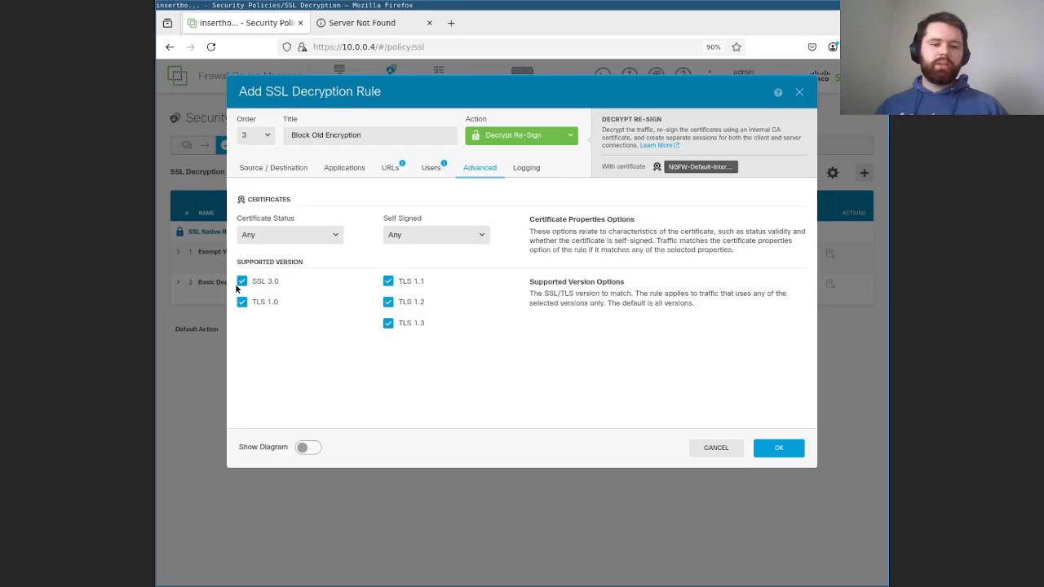
left_click(388, 281)
left_click(388, 302)
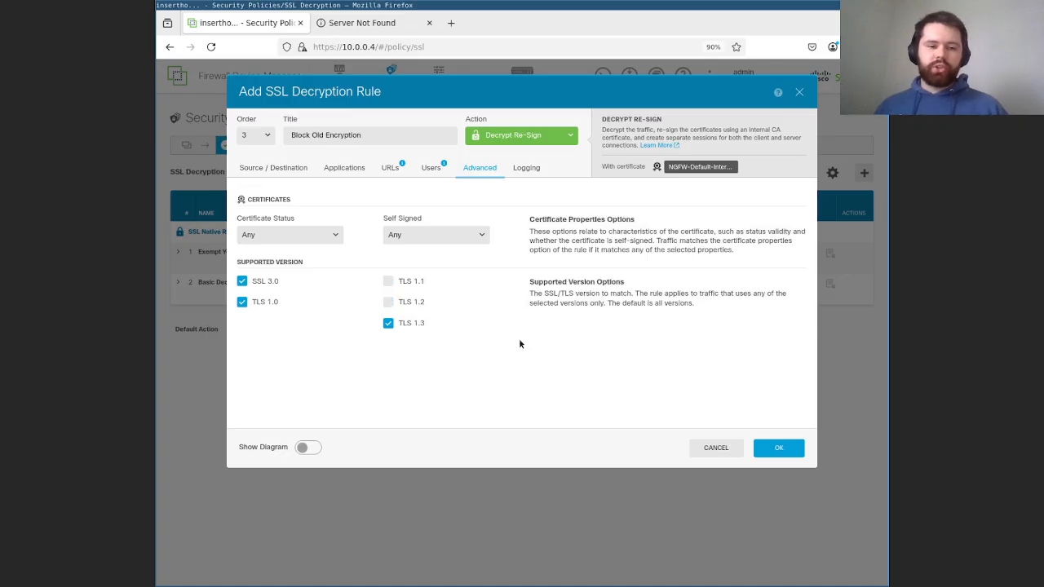
left_click(242, 301)
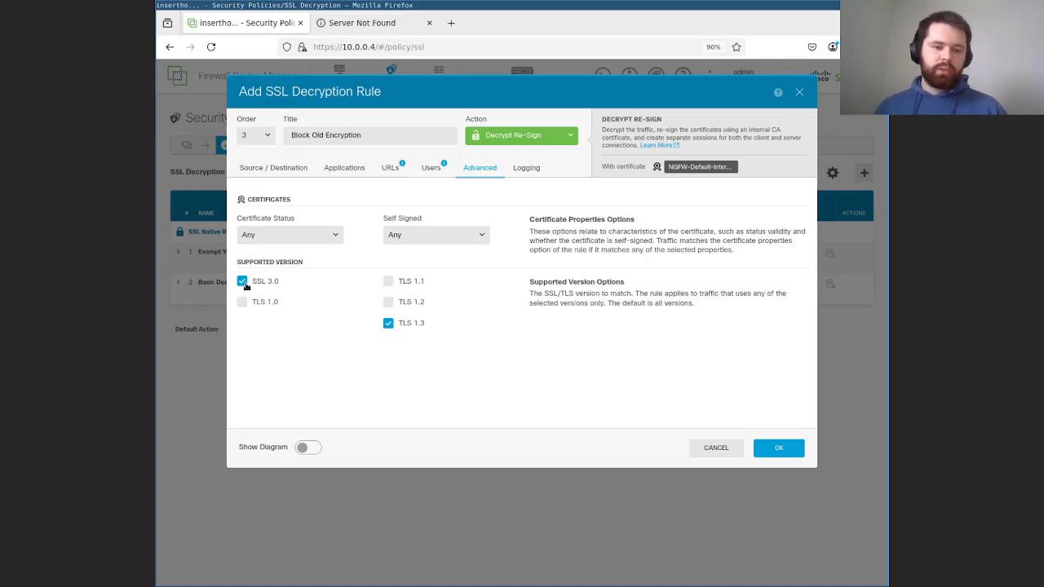
left_click(242, 282)
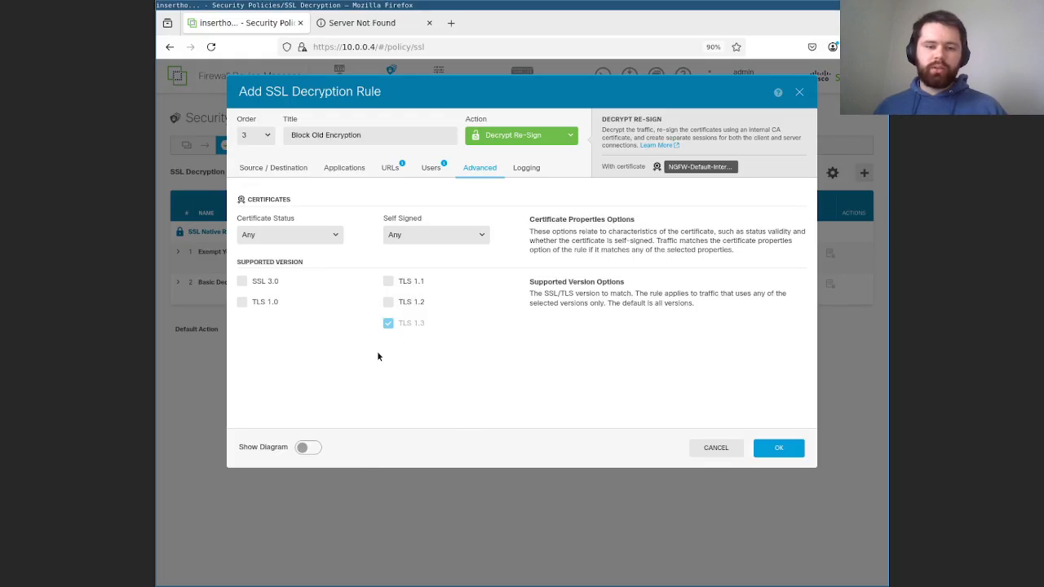
left_click(398, 301)
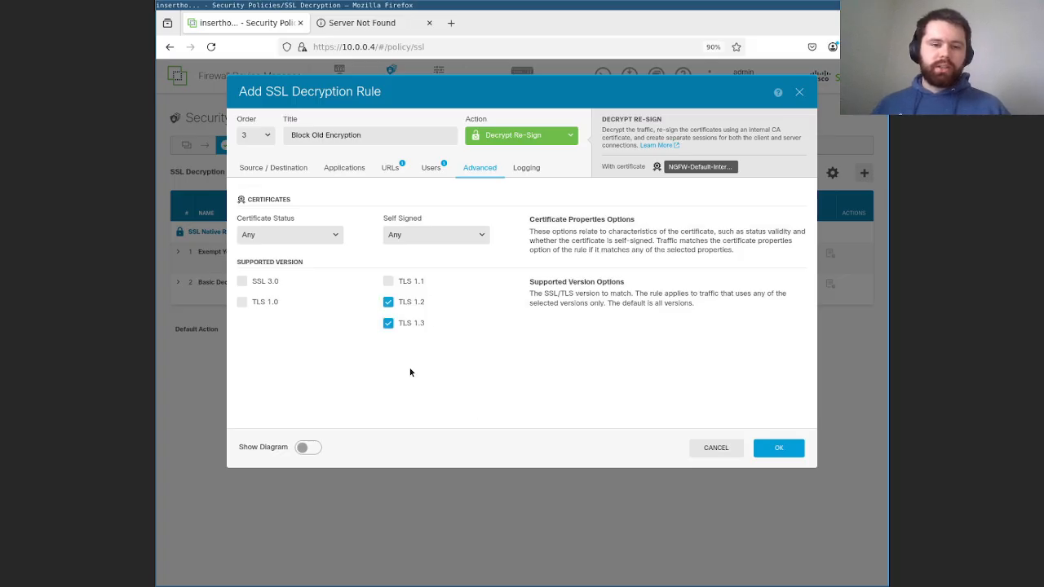
Match Self-Signing certificates with an Invalid status and set the rule's action to Block
left_click(471, 234)
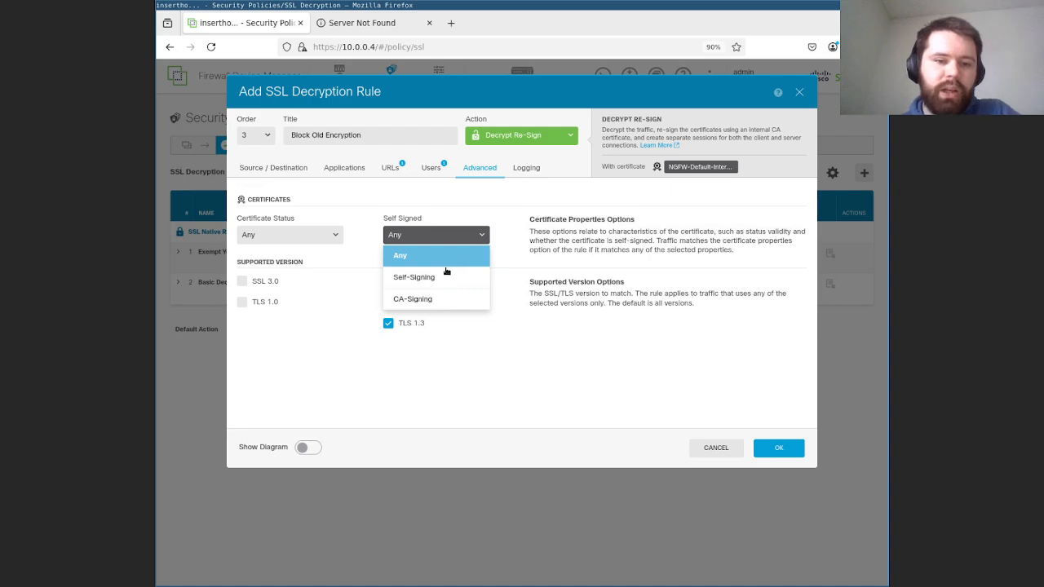
left_click(437, 278)
left_click(318, 236)
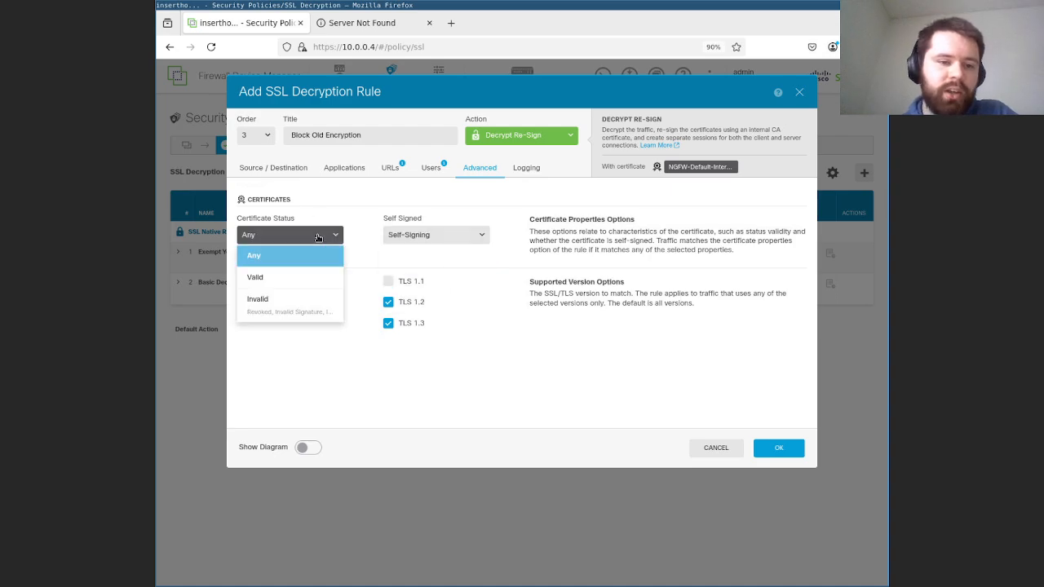
left_click(288, 301)
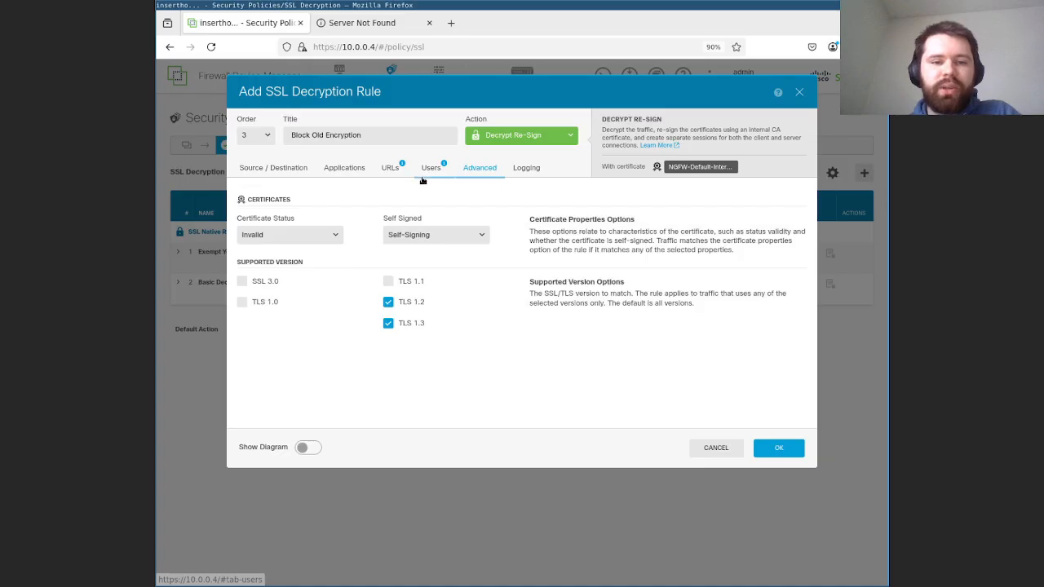
left_click(477, 137)
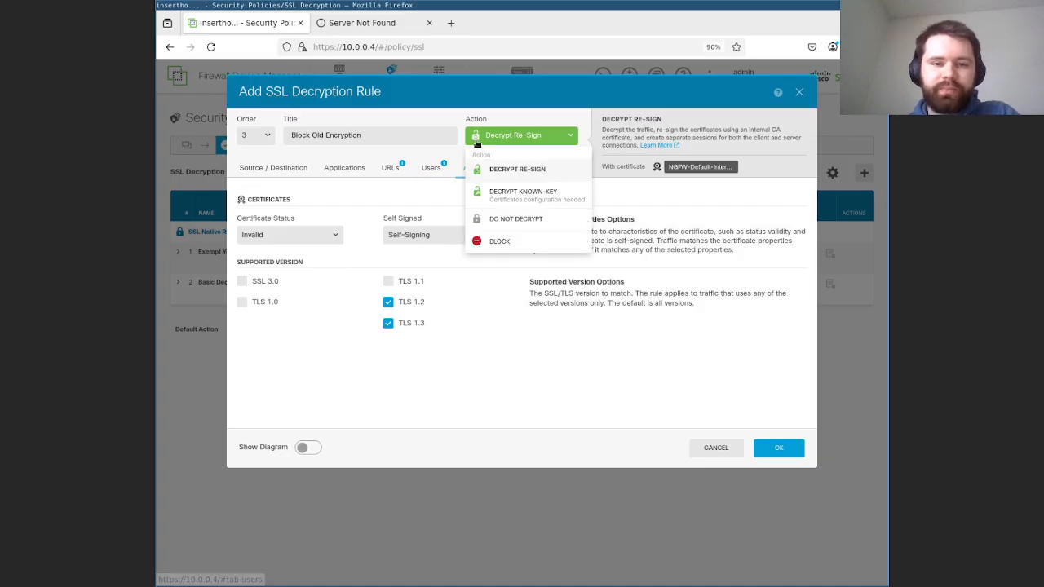
left_click(517, 242)
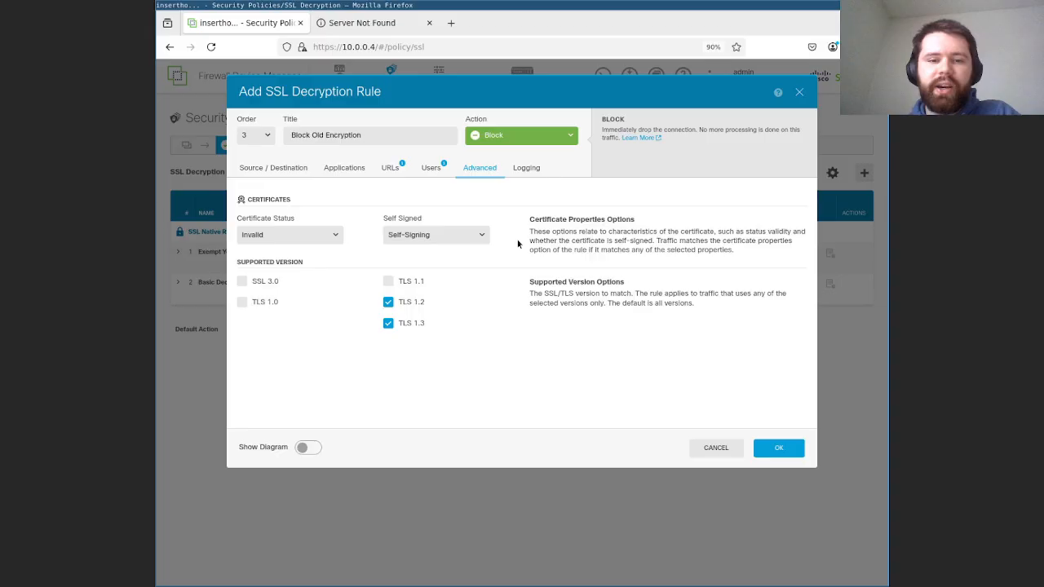
Set the rule's connection logging to At End of Connection, then cancel the rule without saving
left_click(430, 167)
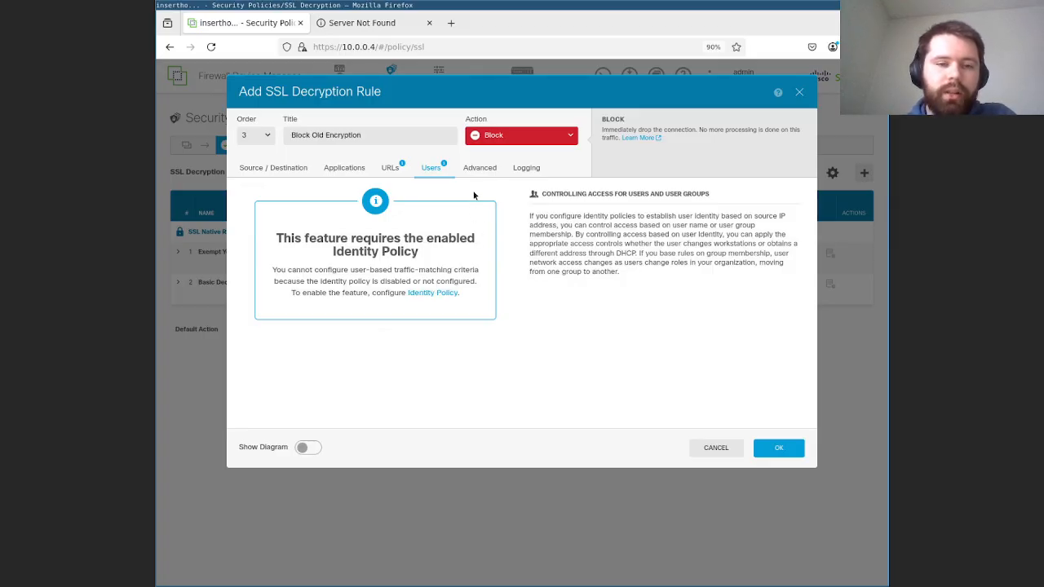
left_click(526, 174)
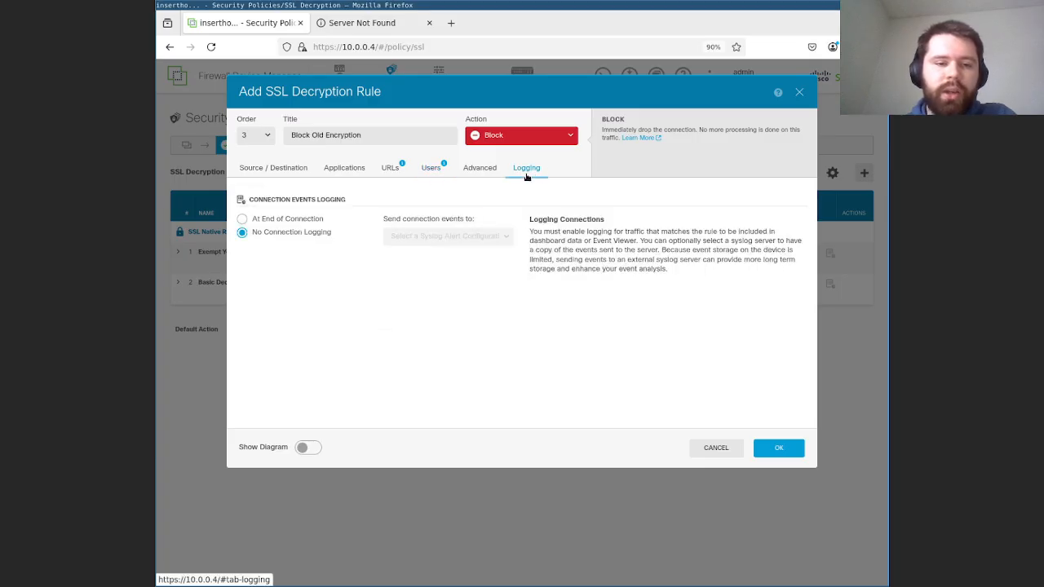
left_click(309, 220)
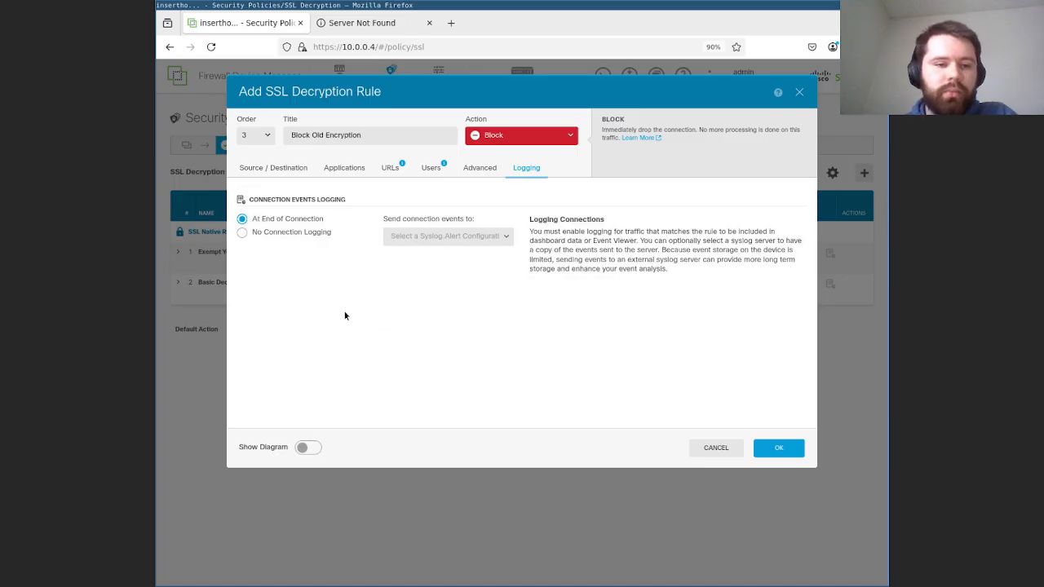
left_click(698, 454)
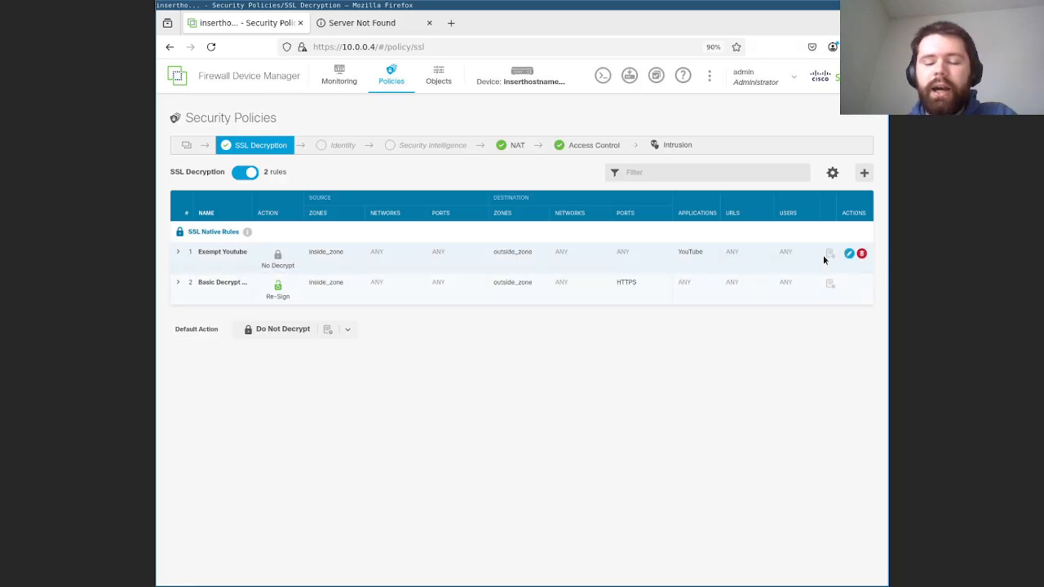
Check for pending deployment changes, then switch to the firefox-1 session and show it in full screen
left_click(629, 75)
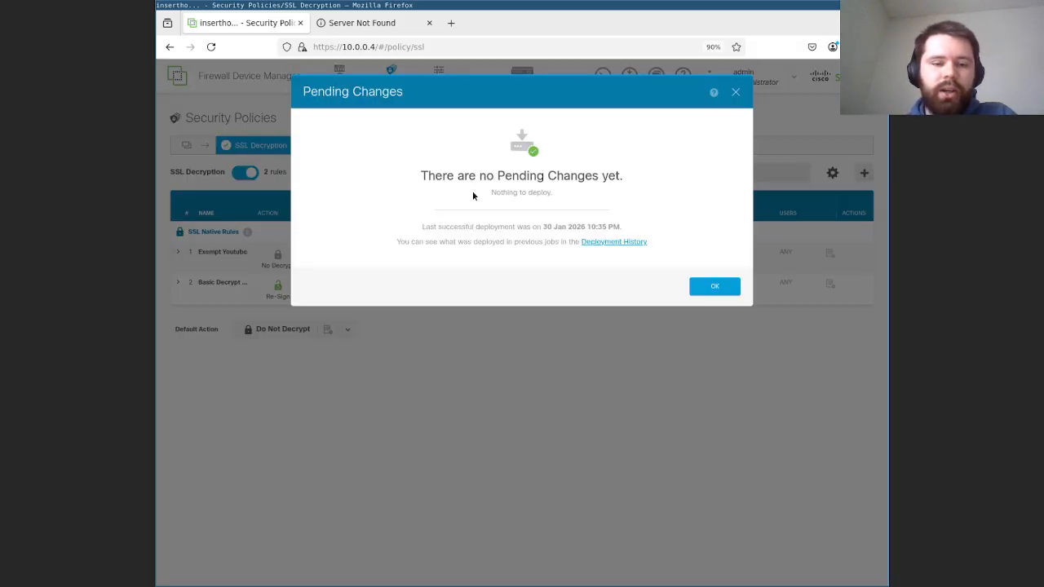
key("Escape")
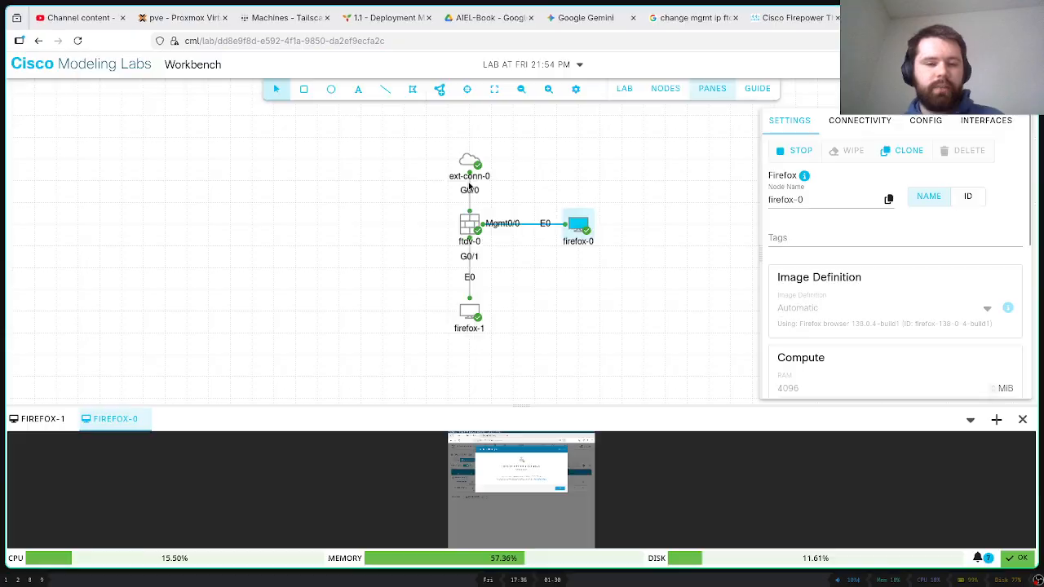
left_click(49, 427)
left_click(500, 490)
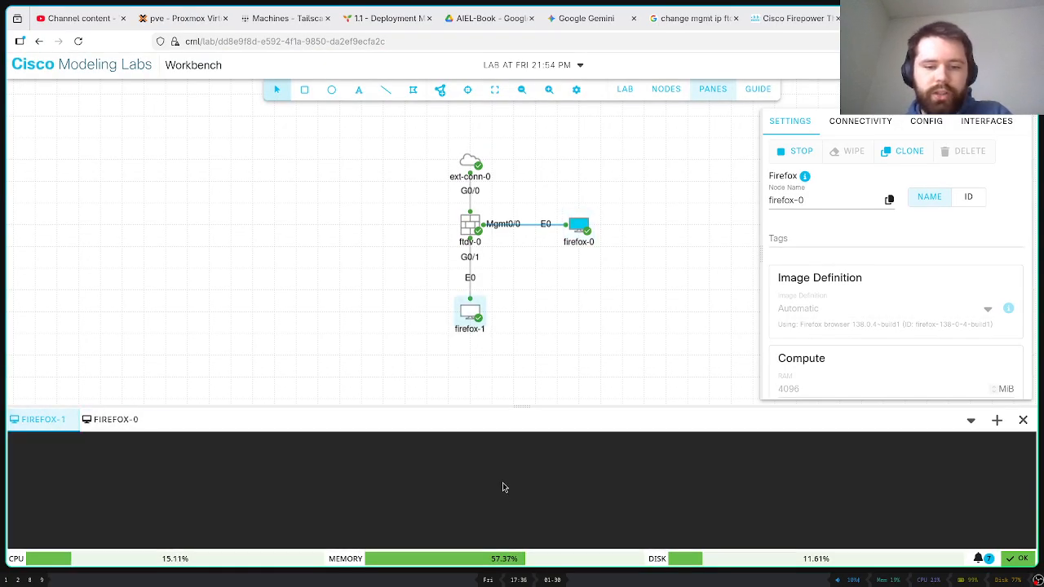
right_click(58, 440)
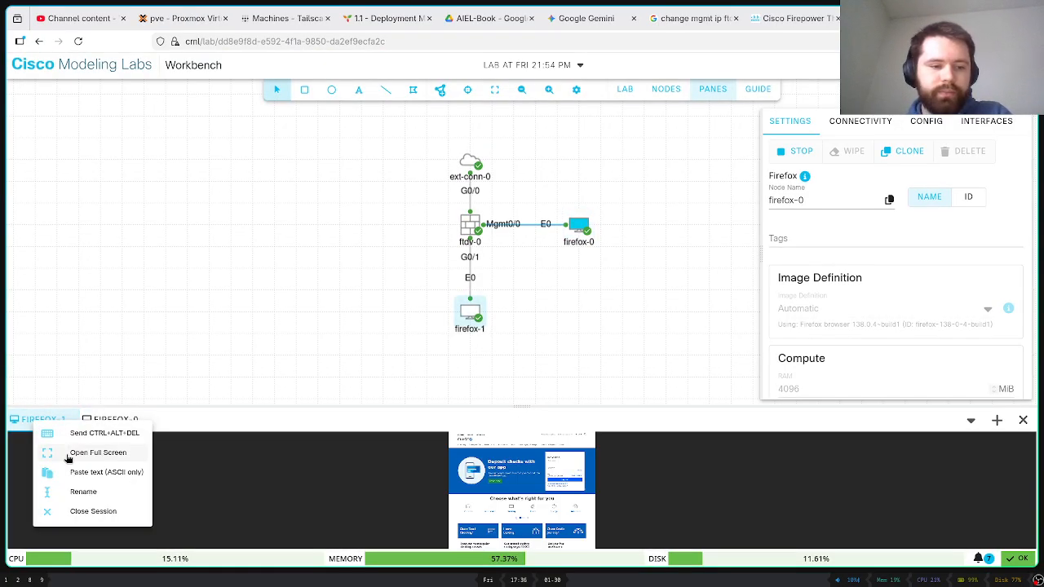
left_click(79, 444)
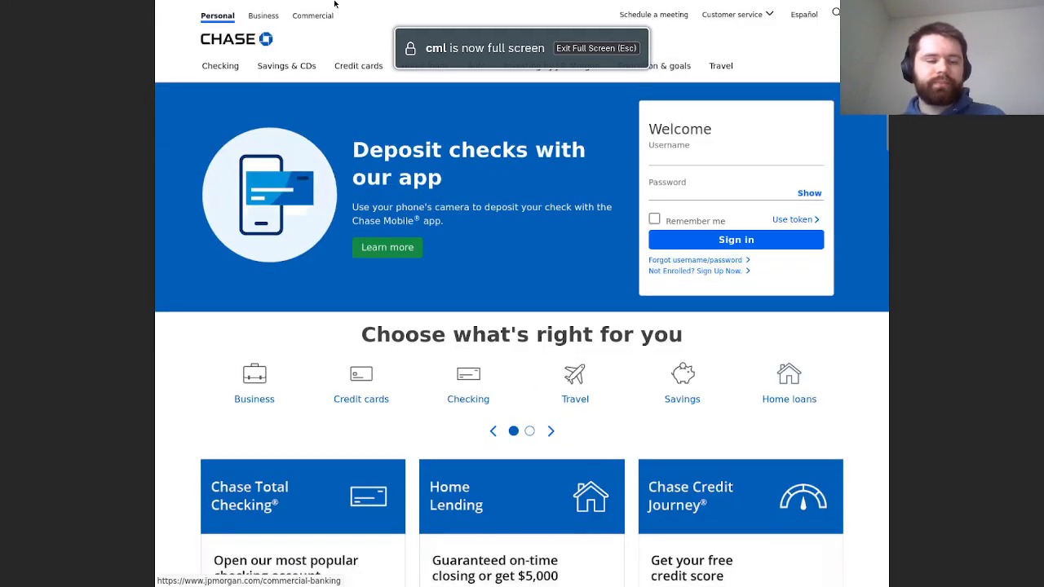
Load youtube.com in a new browser tab and check the site's connection security information
mouse_move(359, 4)
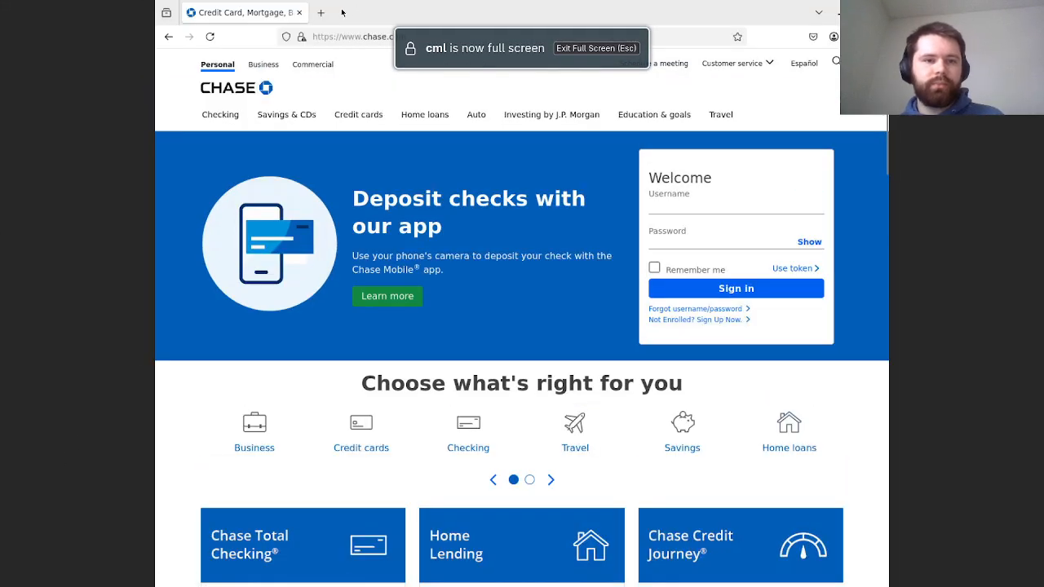
left_click(321, 12)
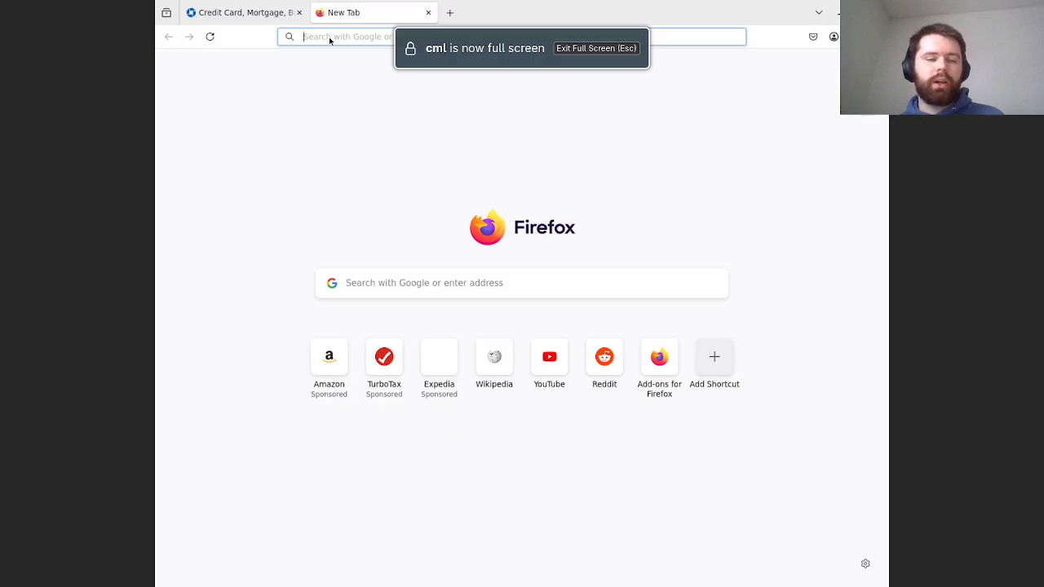
left_click(329, 37)
type("youtube.com")
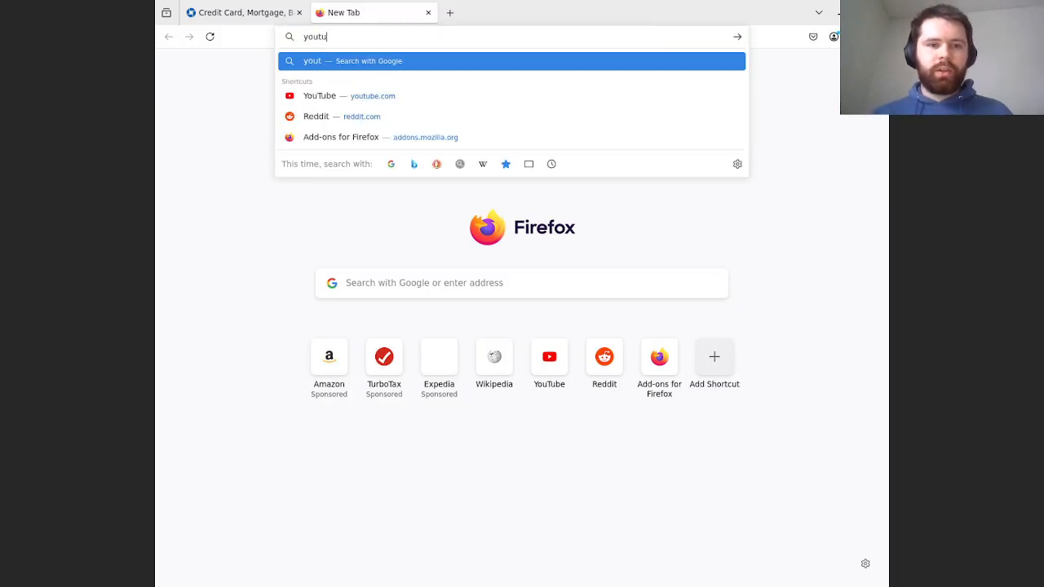
key("Return")
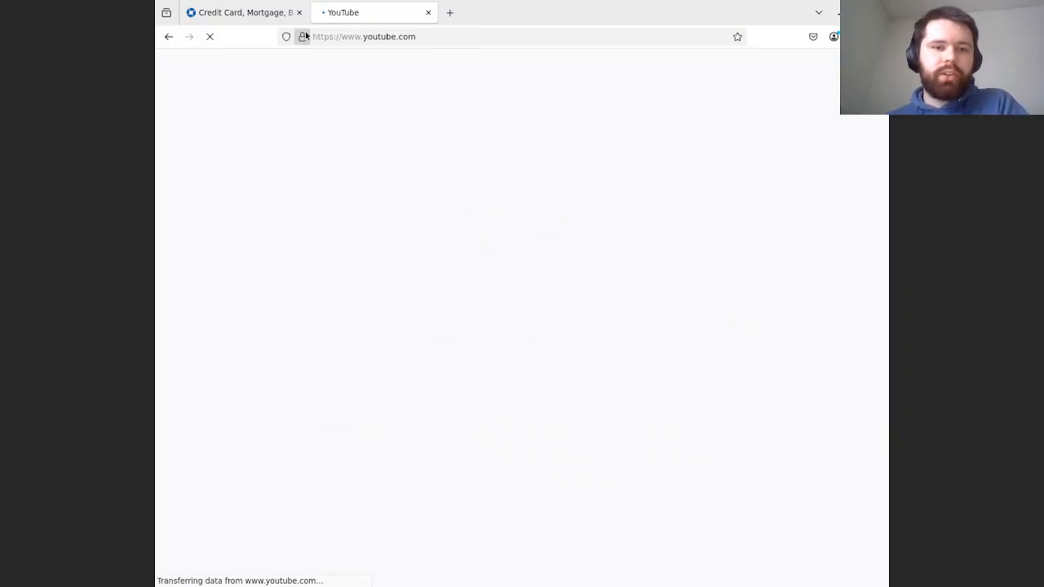
left_click(302, 37)
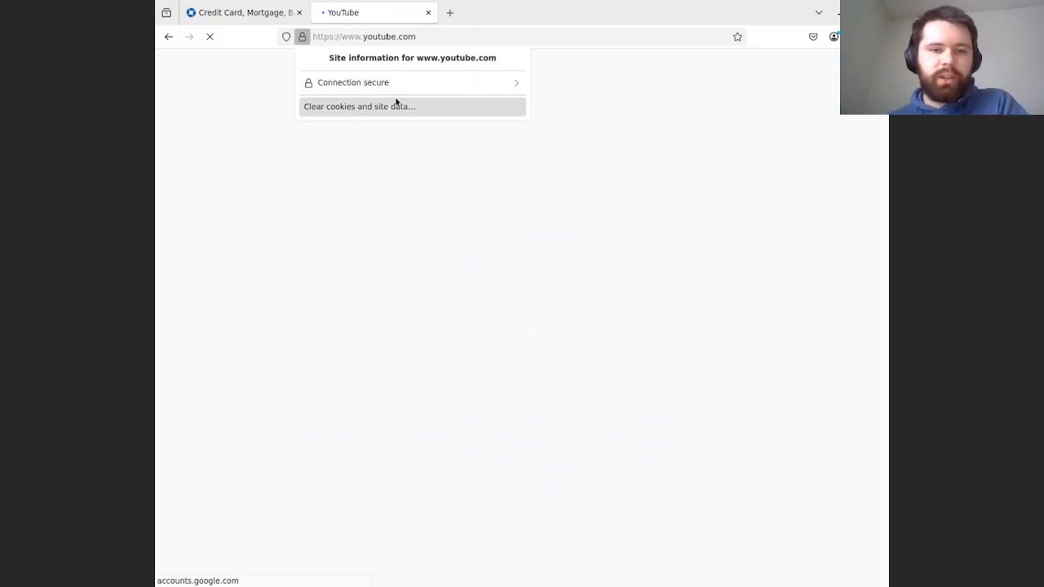
left_click(448, 14)
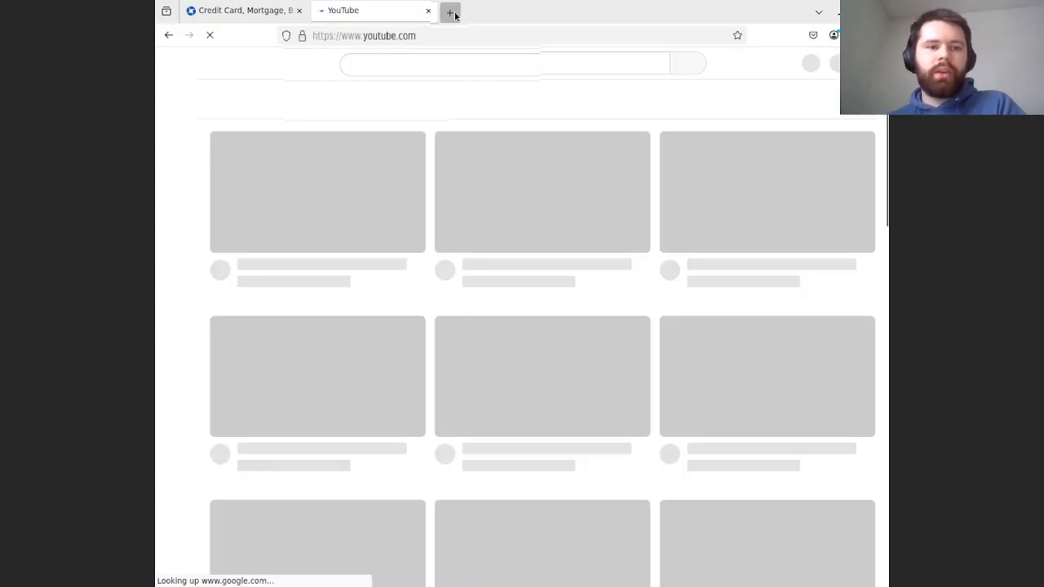
Load wikipedia.org in another new tab to test decryption of a site that is not exempted
left_click(449, 14)
type("wik")
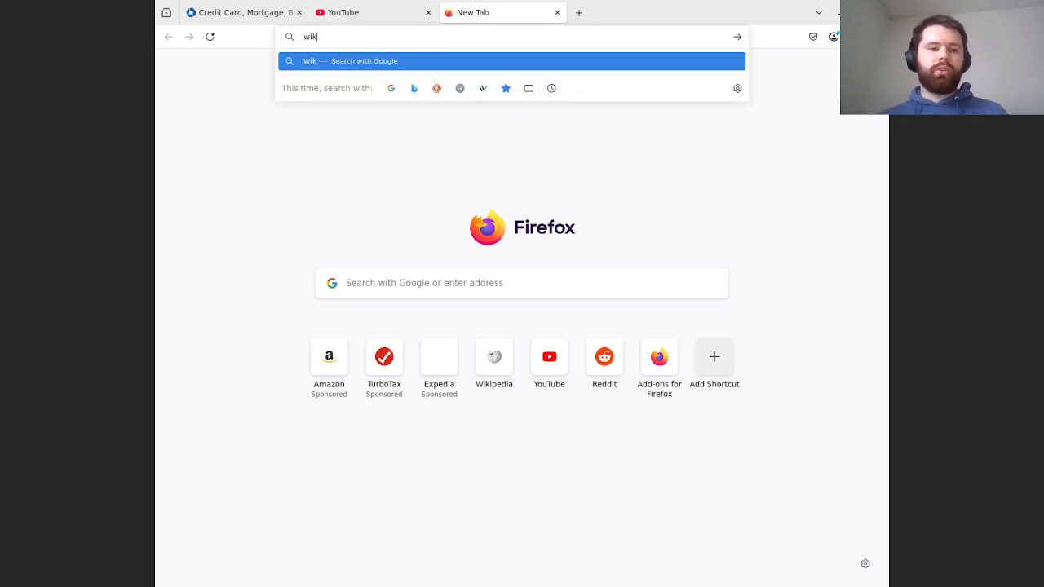
type("i")
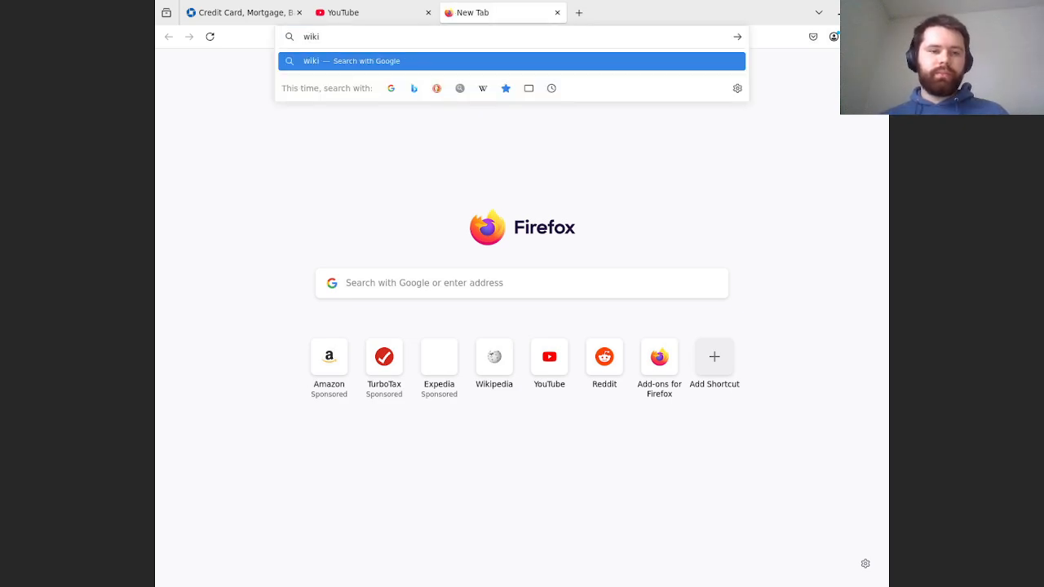
type("pedia.or")
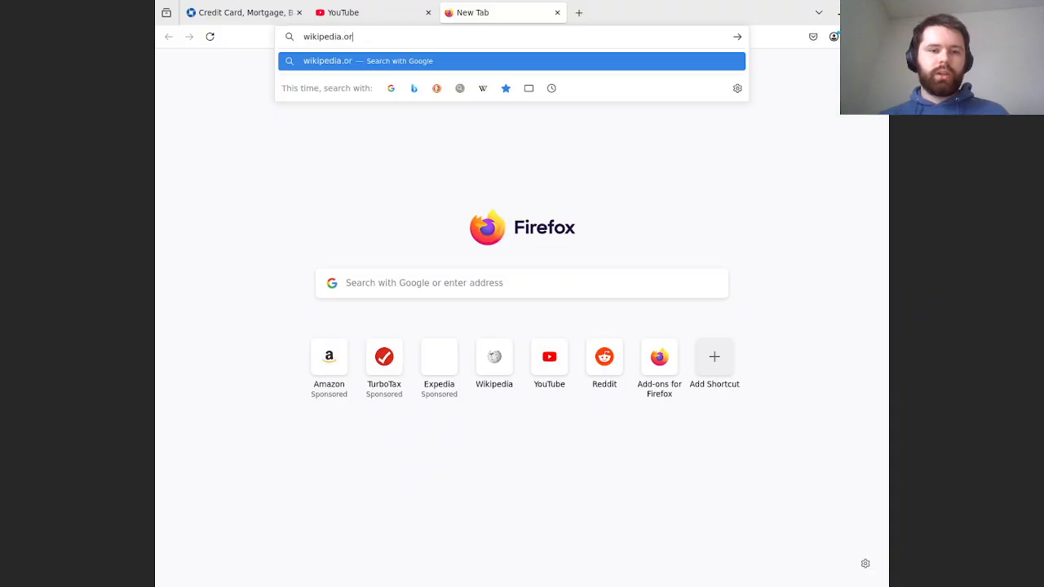
type("g")
key("Return")
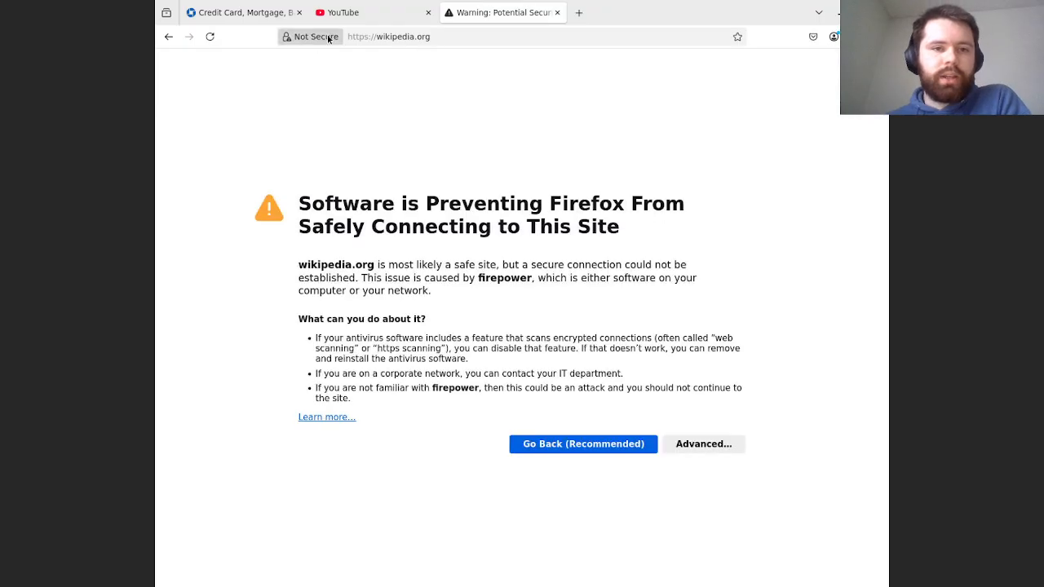
Return to the YouTube page to view it again, then exit the full-screen session
left_click(351, 15)
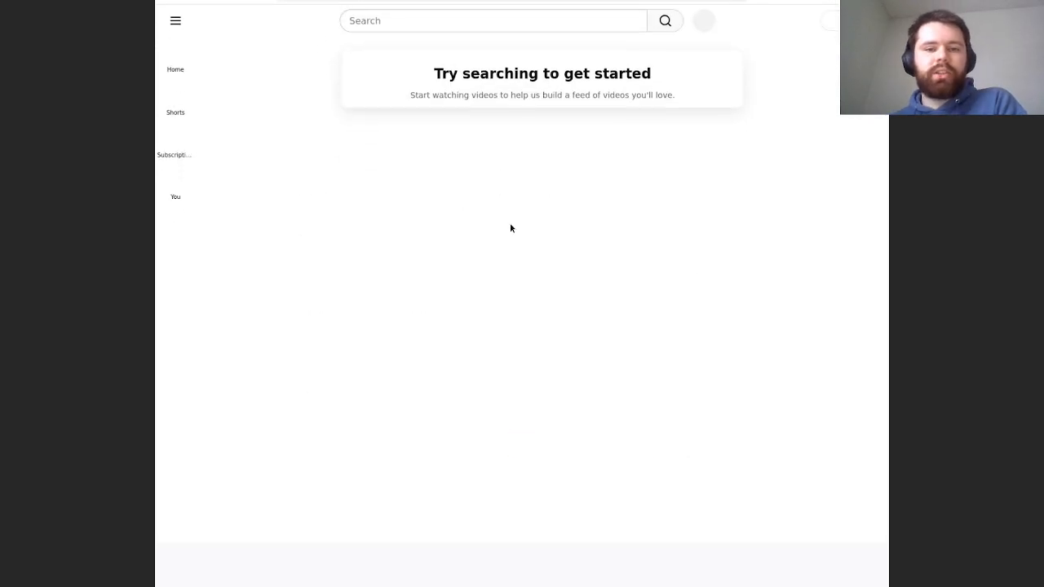
key("Escape")
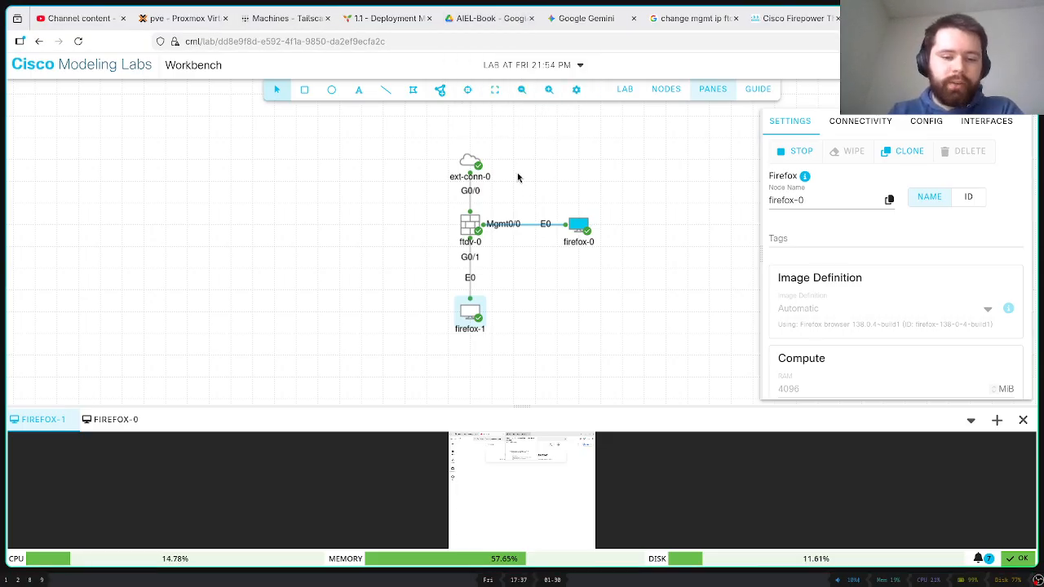
key("alt+Tab")
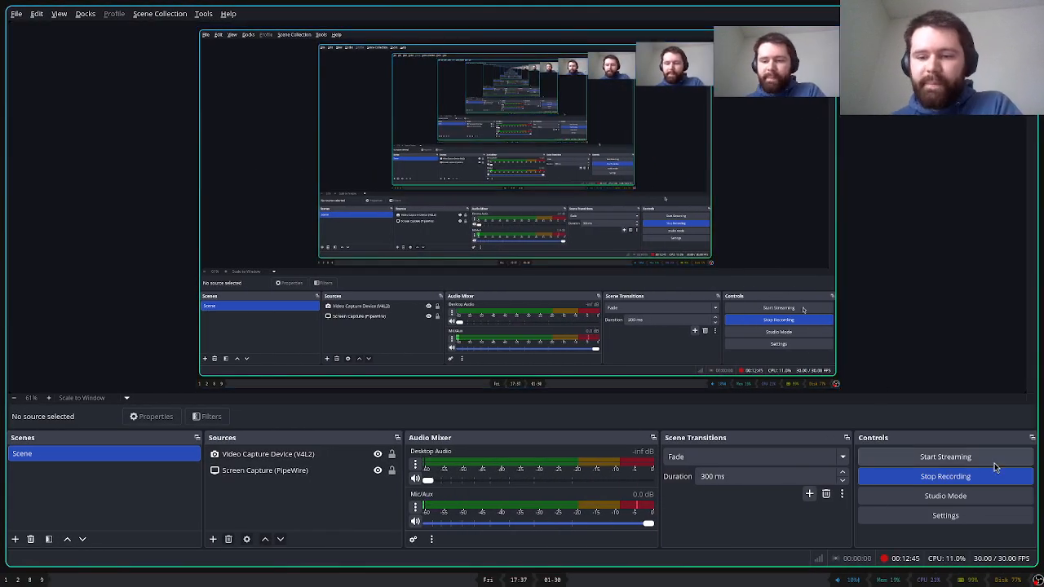